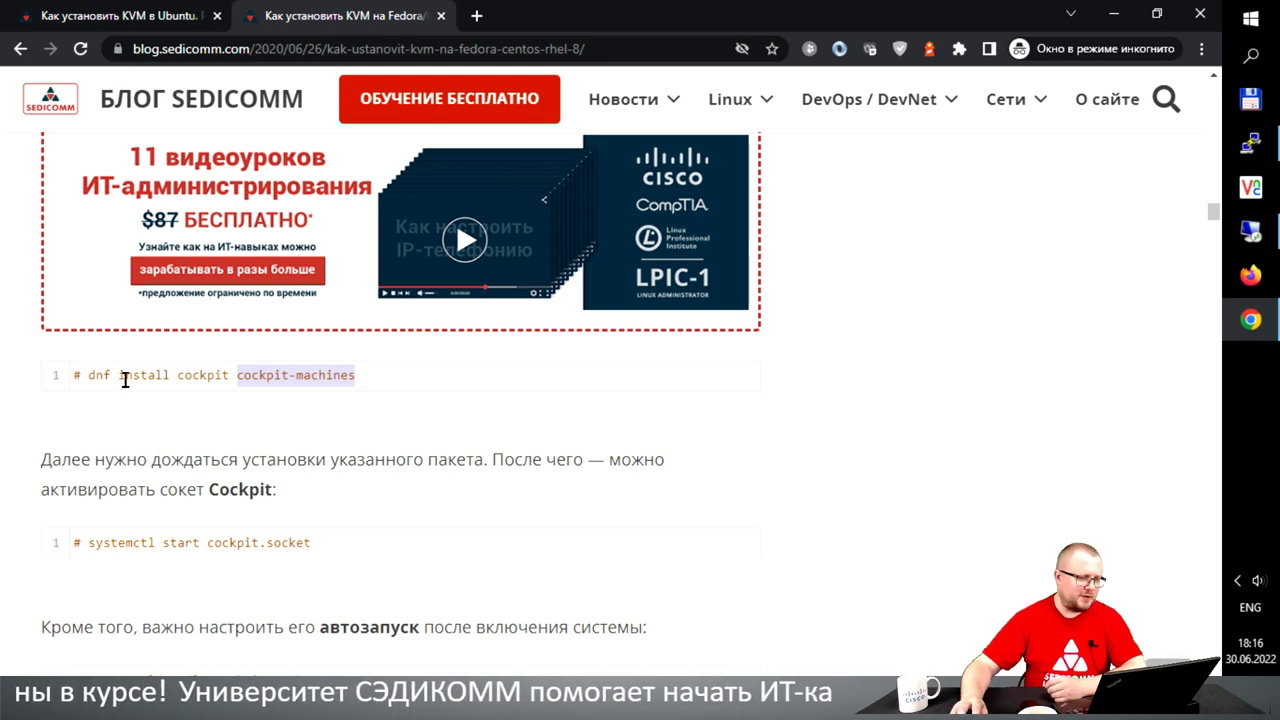
- Copy the 'install cockpit cockpit-machines' command from the Sedicomm article for the terminal
drag(118, 375, 380, 375)
right_click(334, 378)
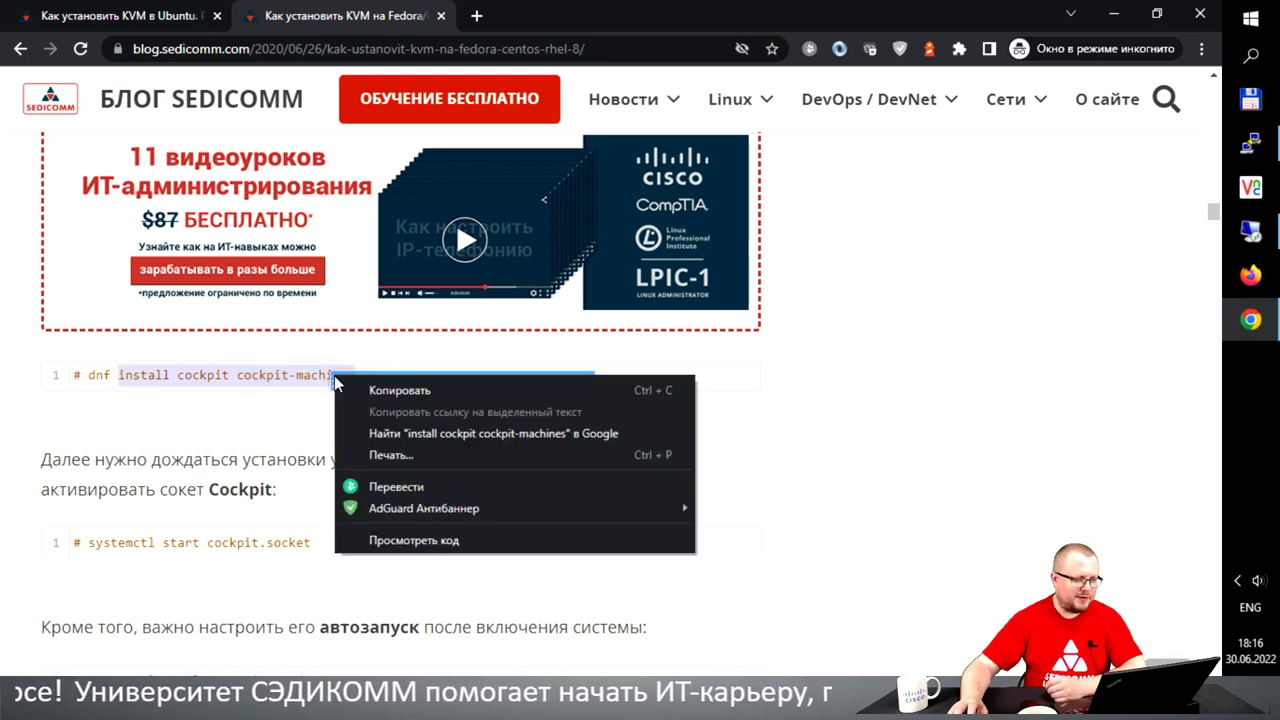
click(364, 390)
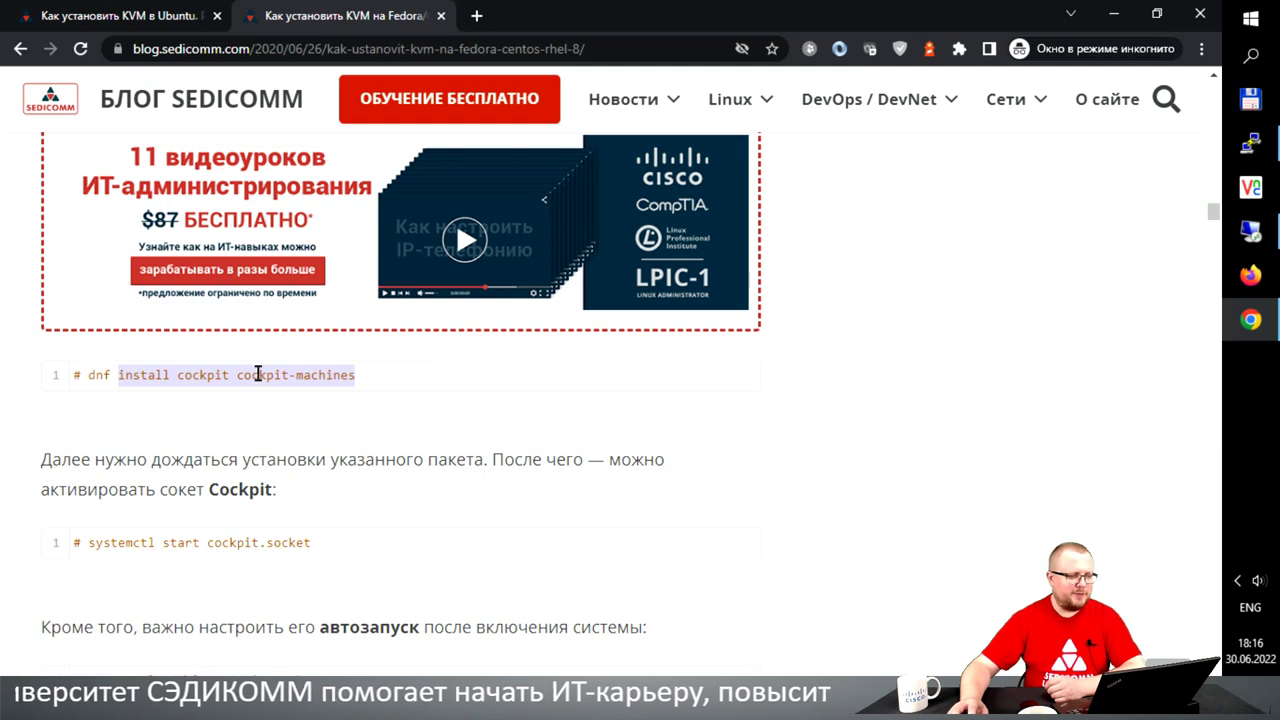
click(1251, 145)
- Install the cockpit and cockpit-machines packages with apt, confirming with y
text(apt)
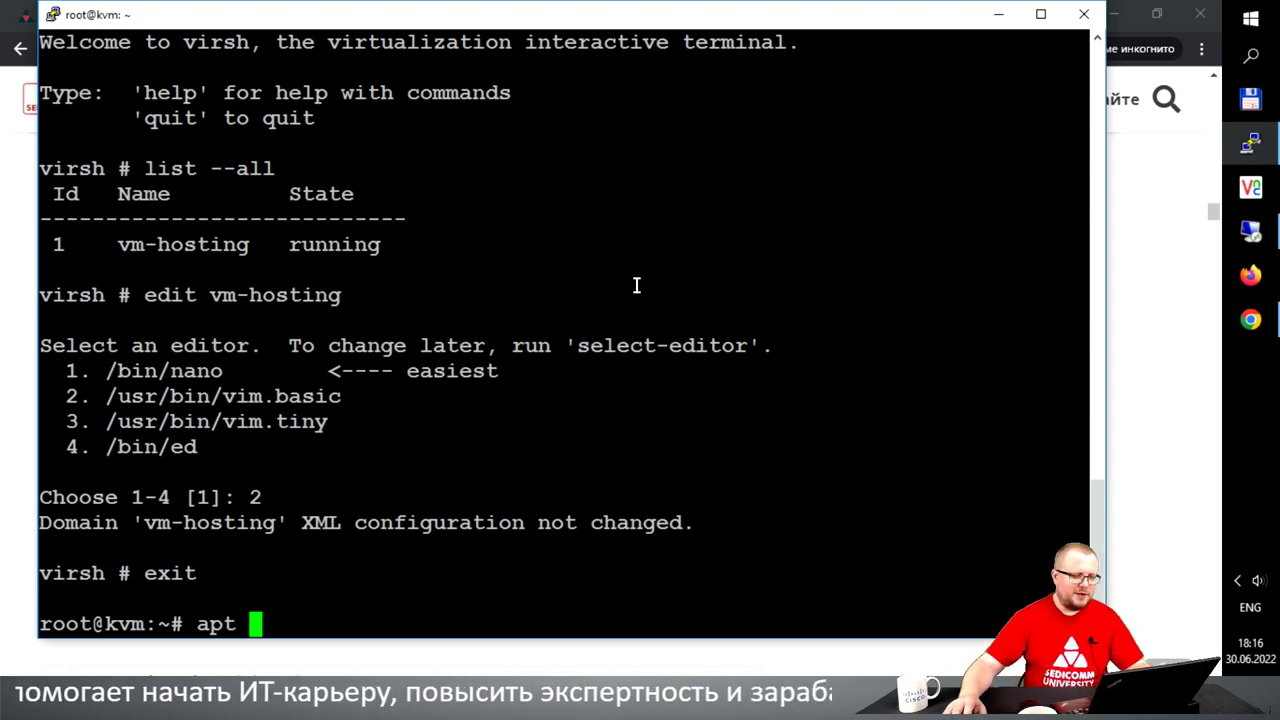
right_click(636, 286)
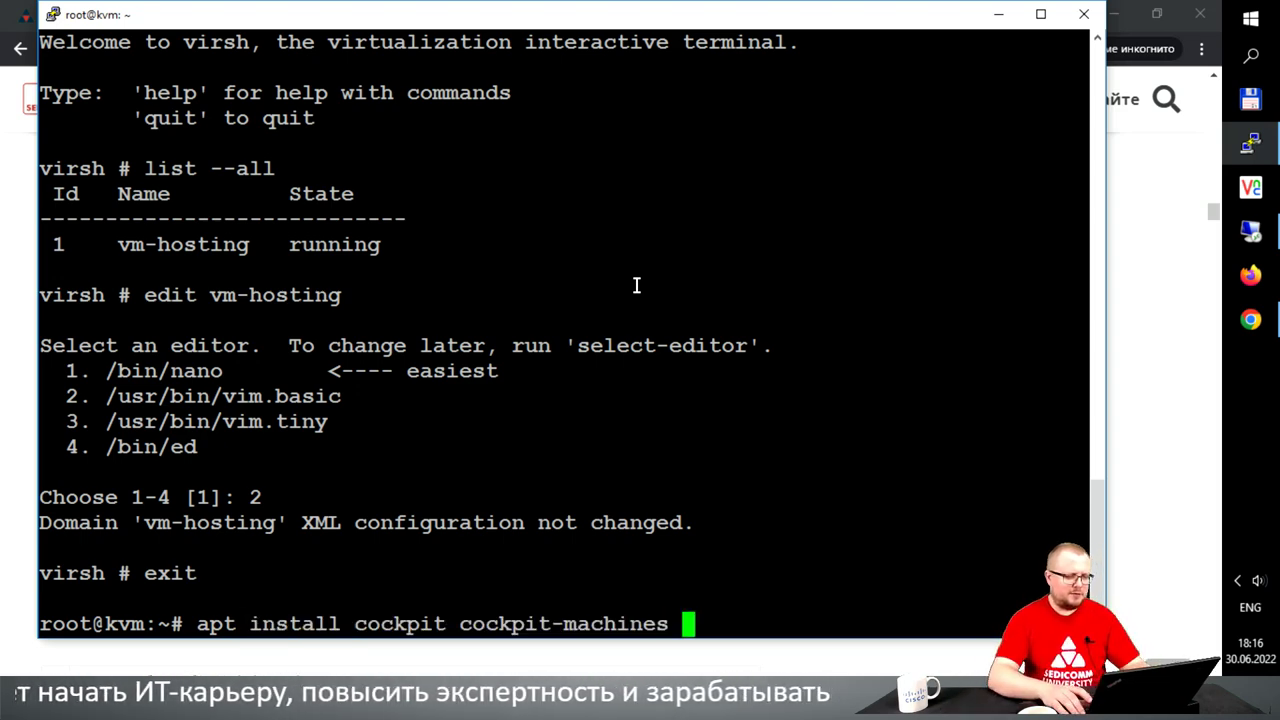
key(Return)
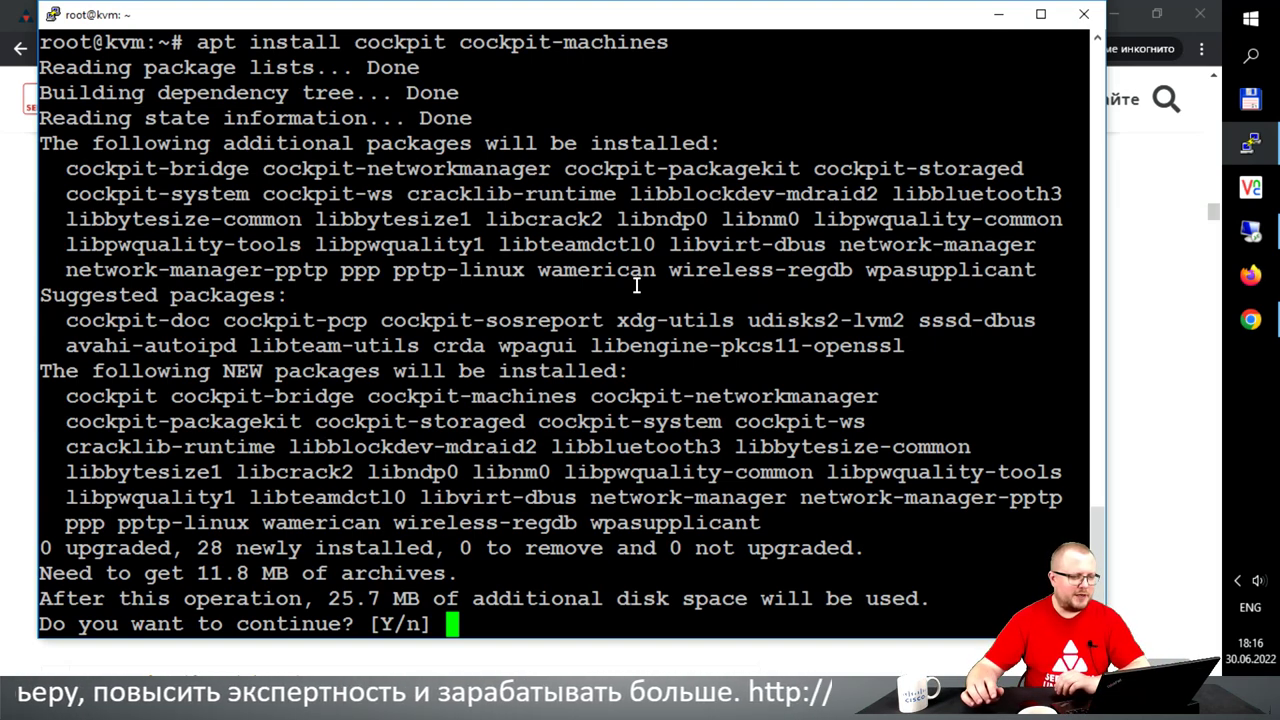
text(y)
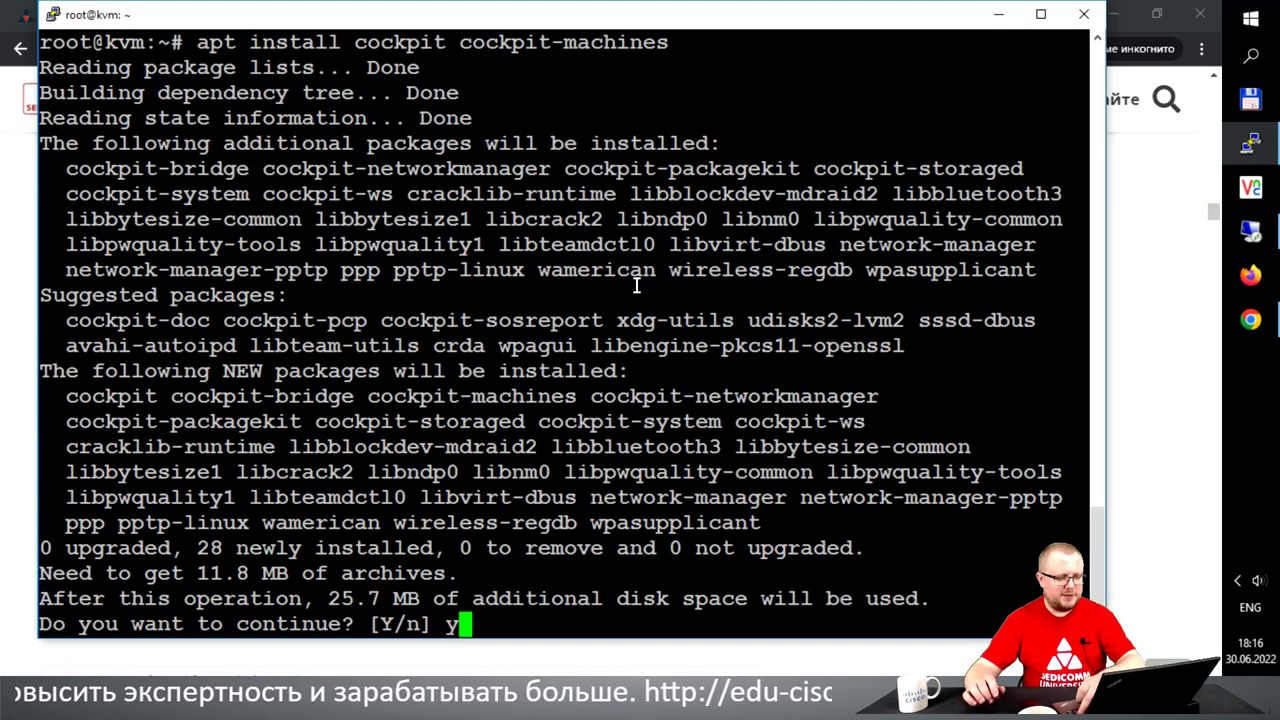
key(Return)
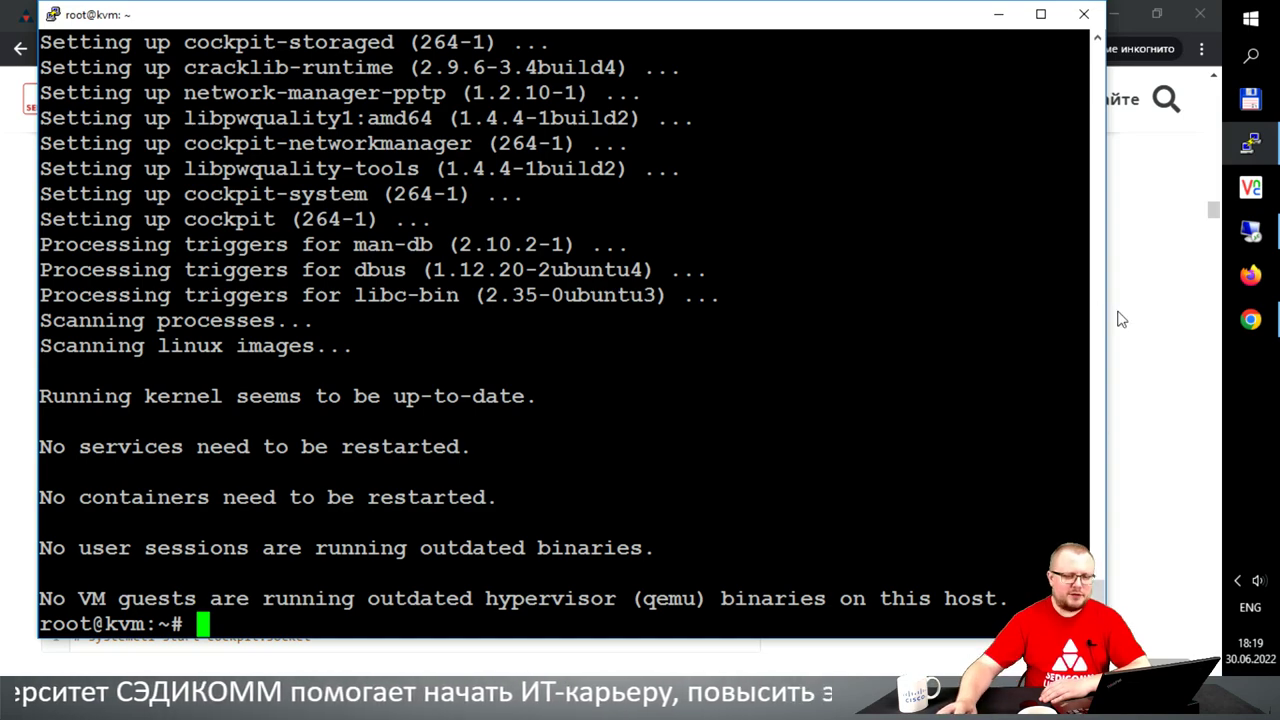
click(1250, 320)
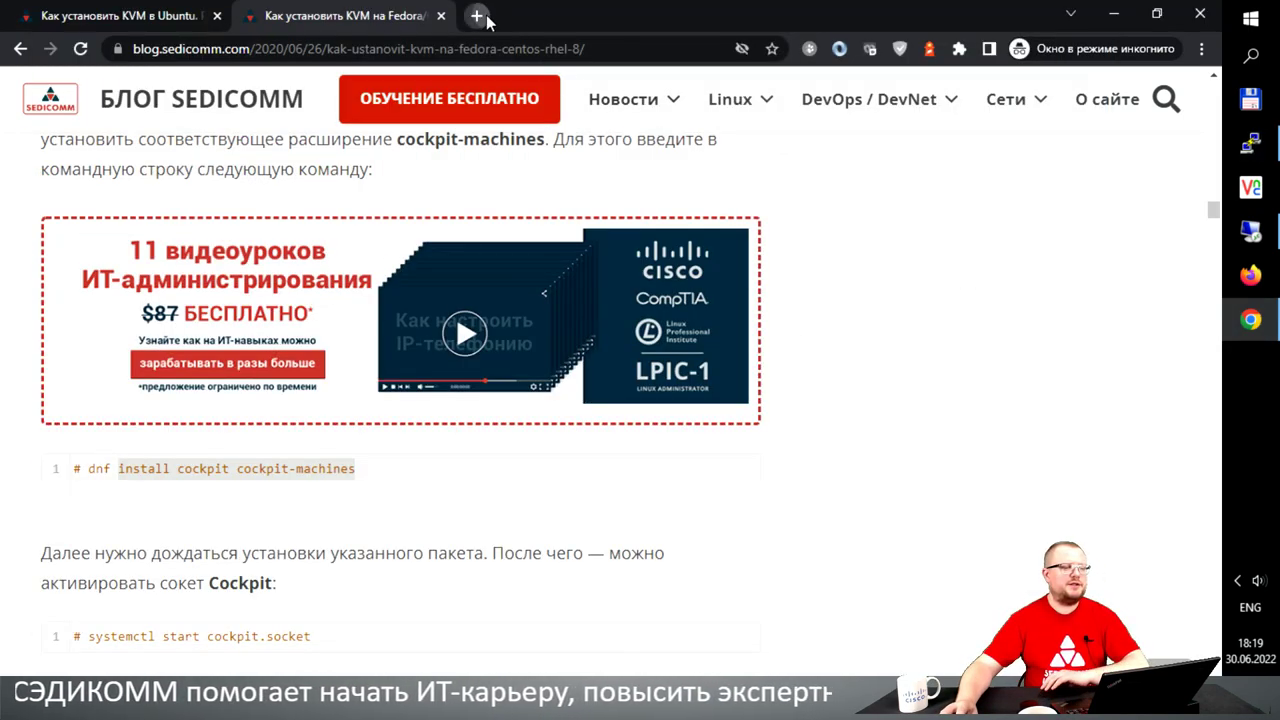
- Load kvm.hhbb.me:9090 in a new Chrome tab, proceeding past the certificate warning
click(476, 15)
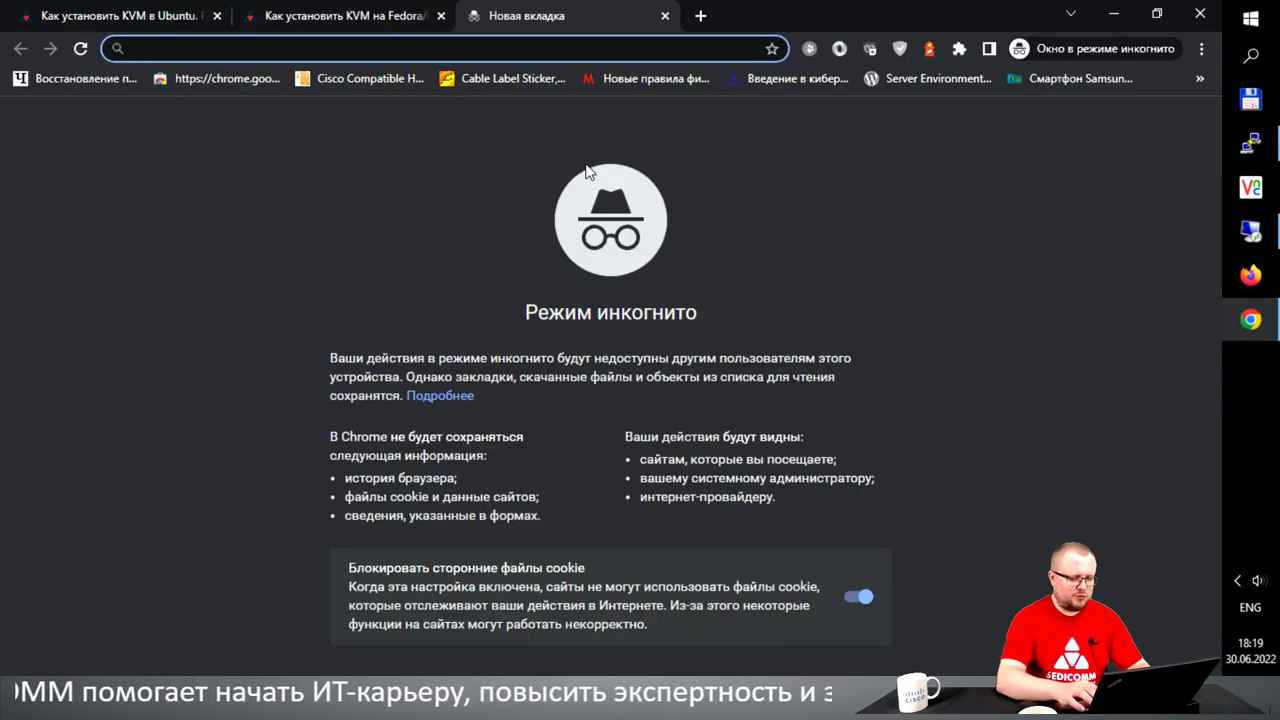
text(kvm.hhbb.me)
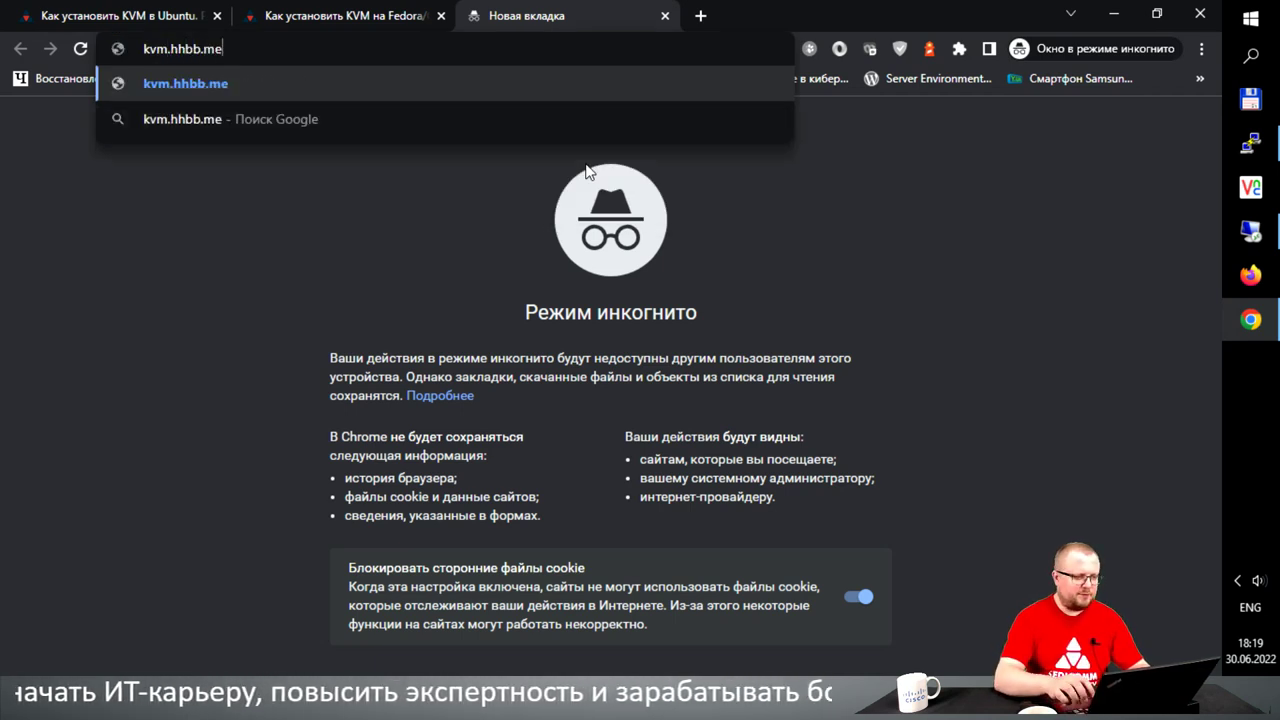
text(:)
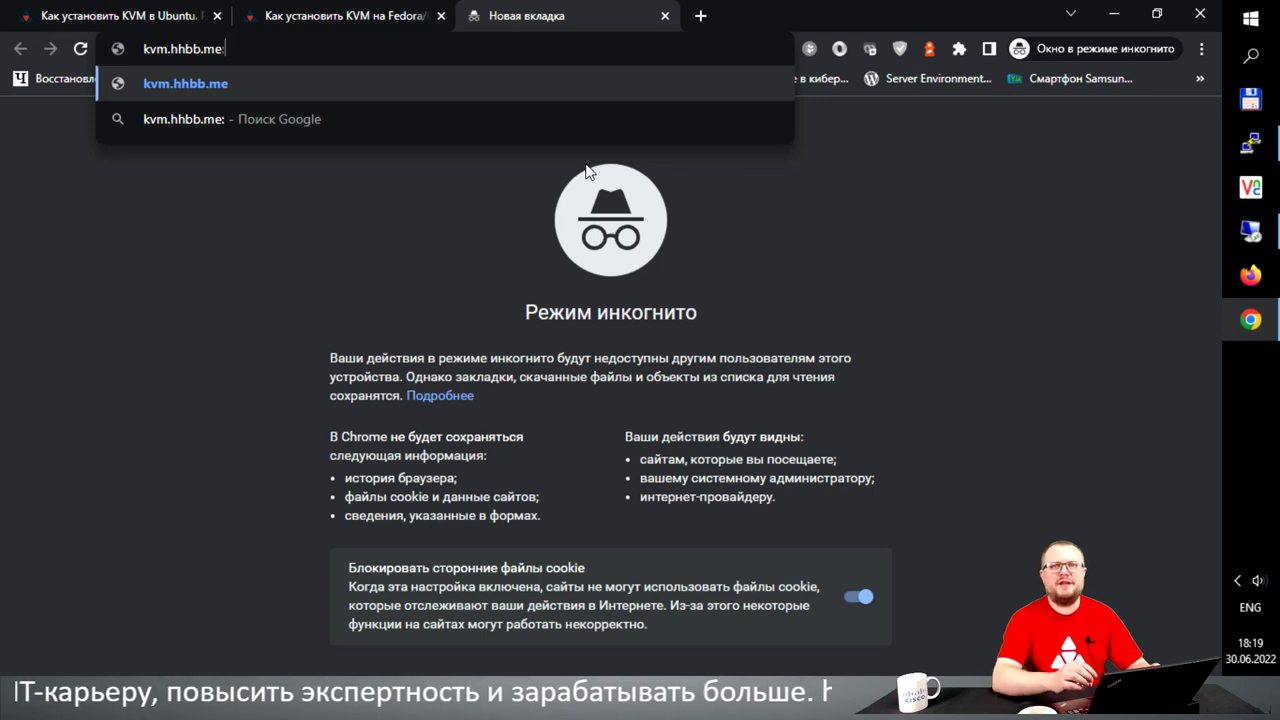
text(9090)
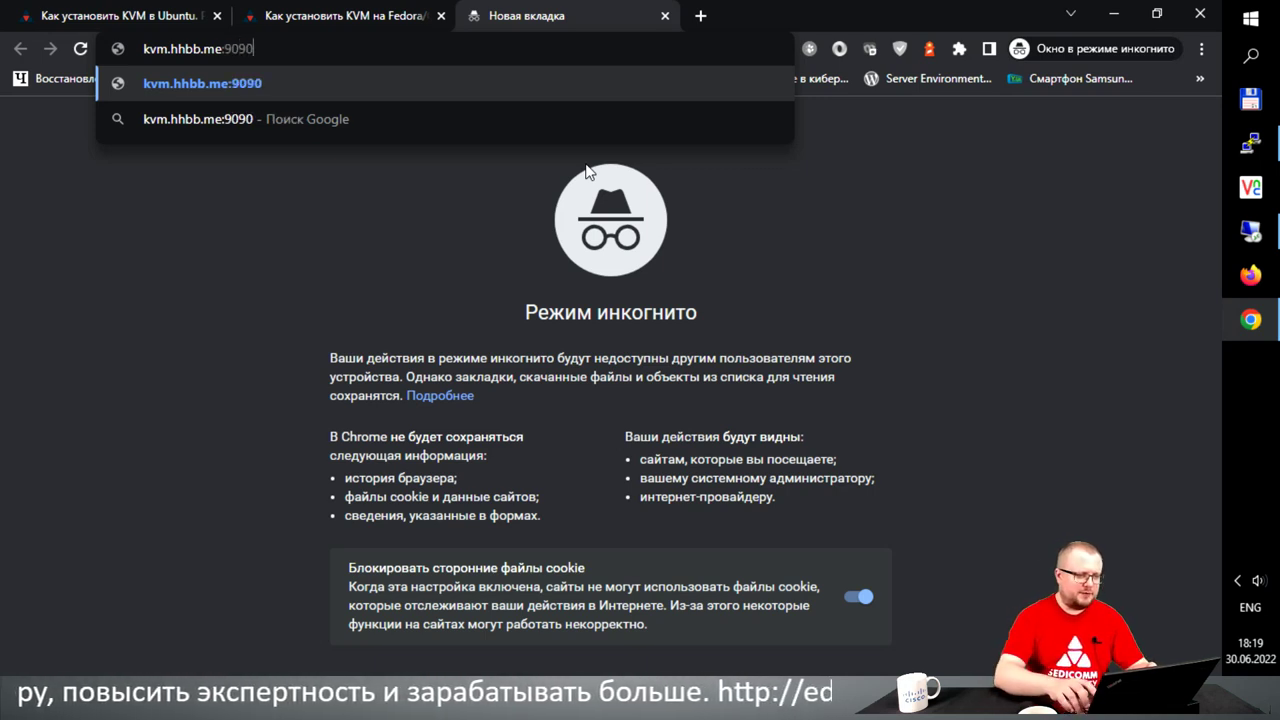
key(Return)
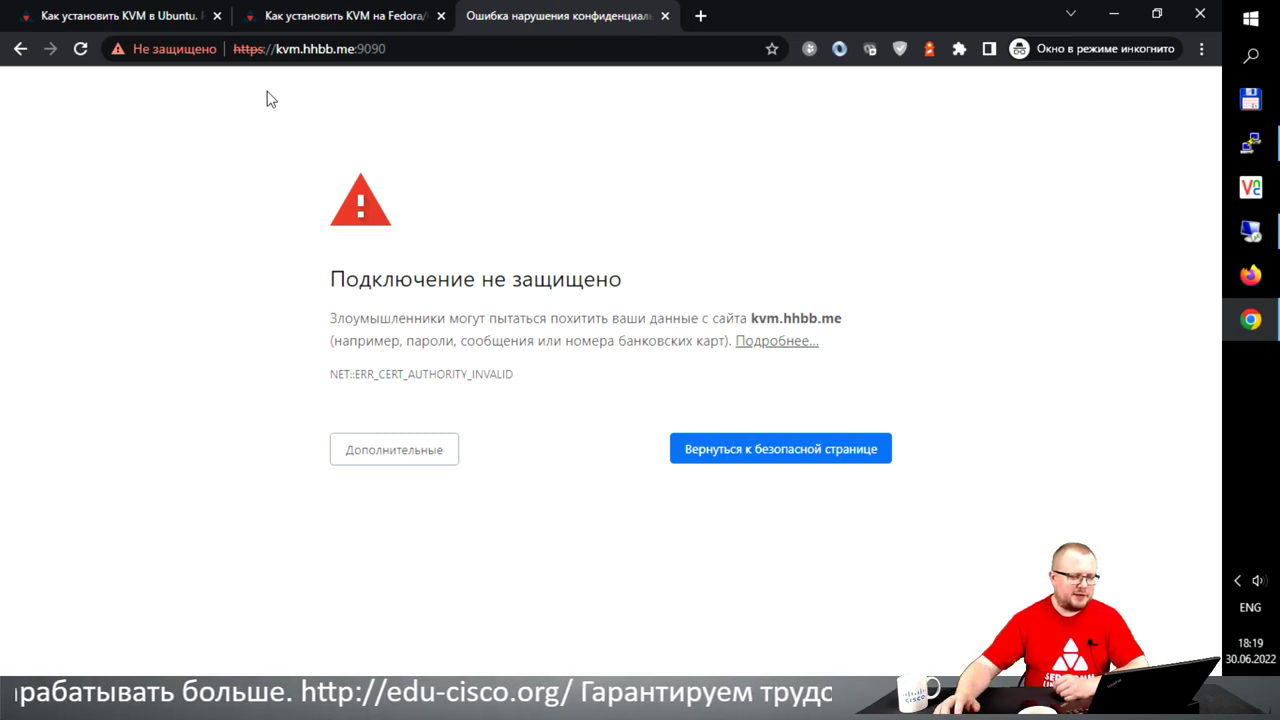
click(371, 460)
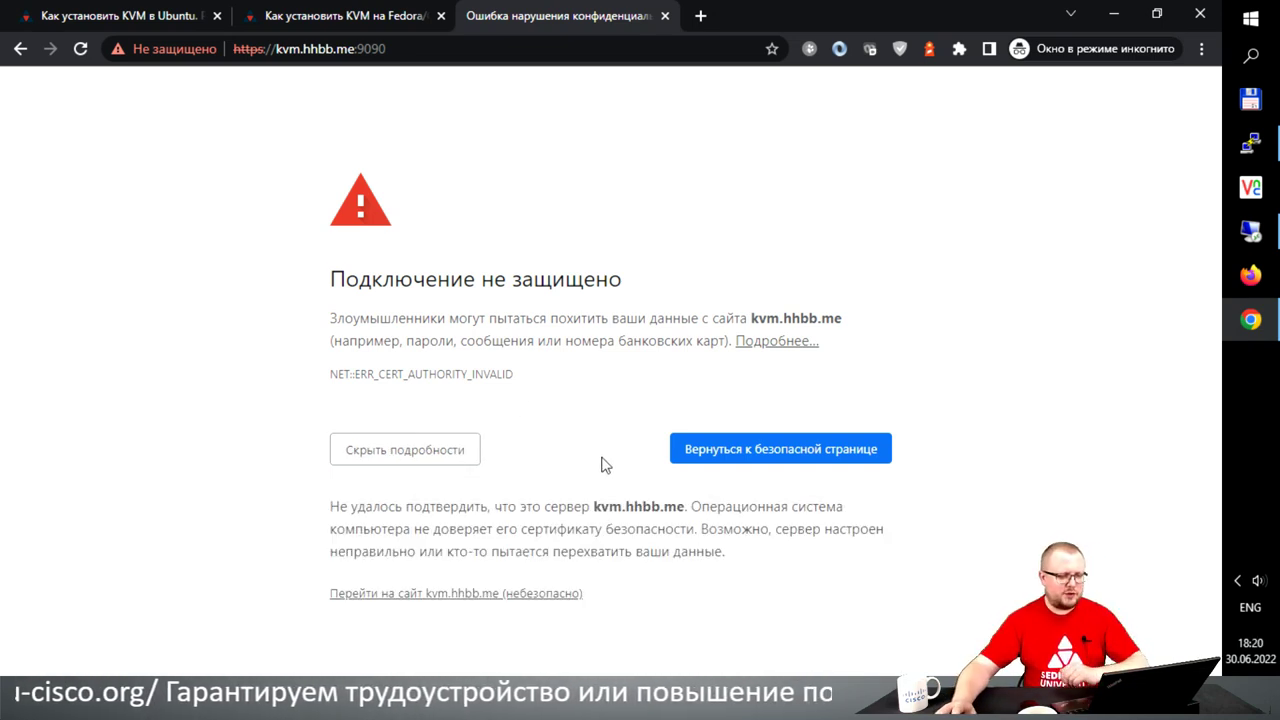
click(541, 594)
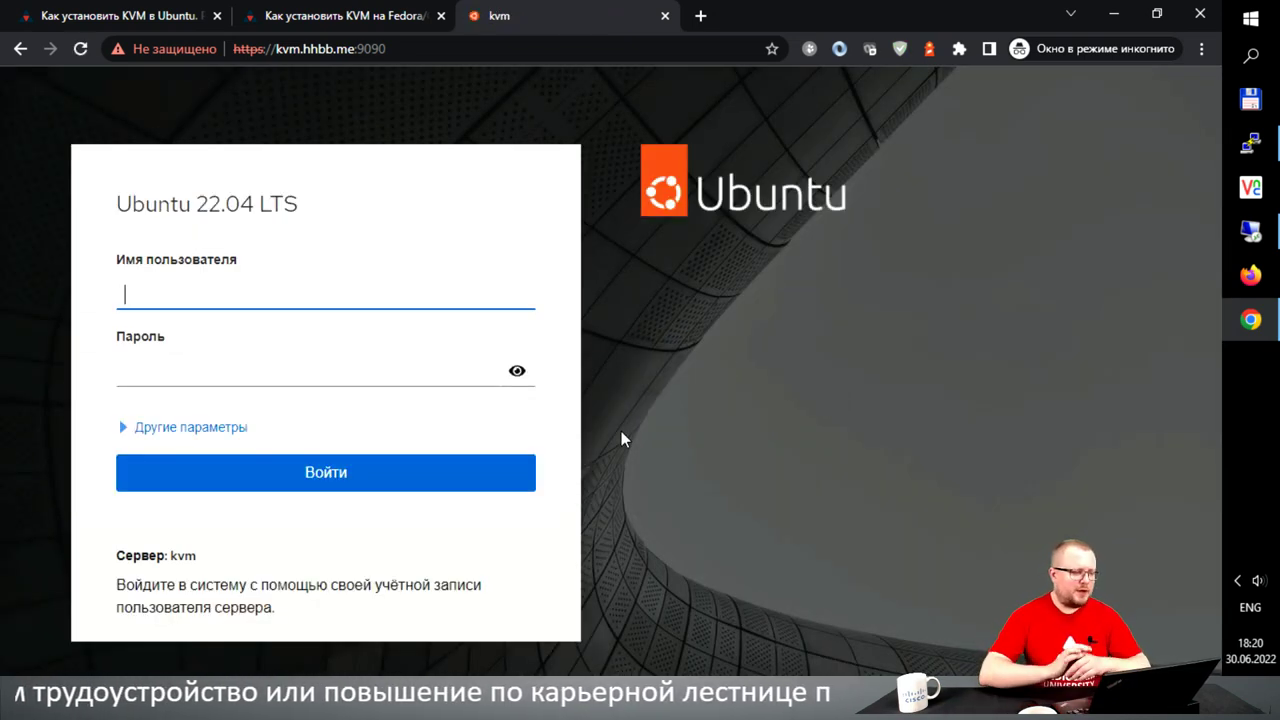
- Log in to Cockpit as root with the account password
text(root)
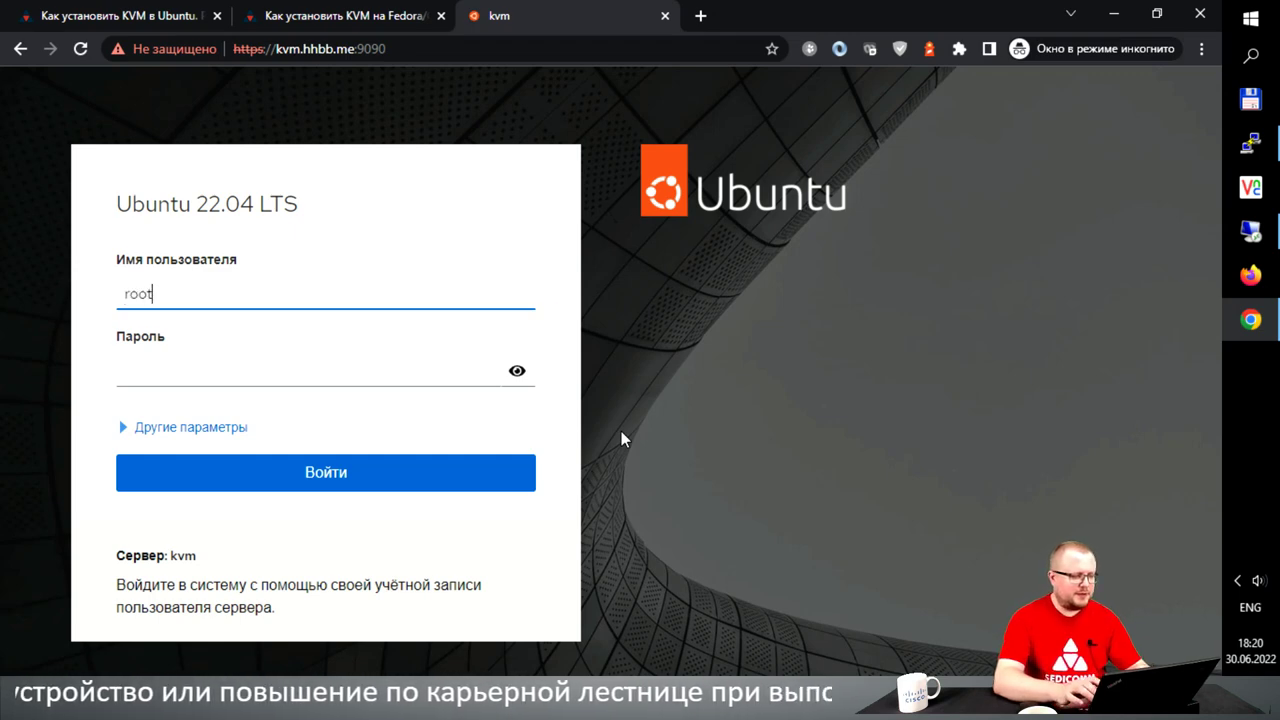
key(Tab)
text(••••••)
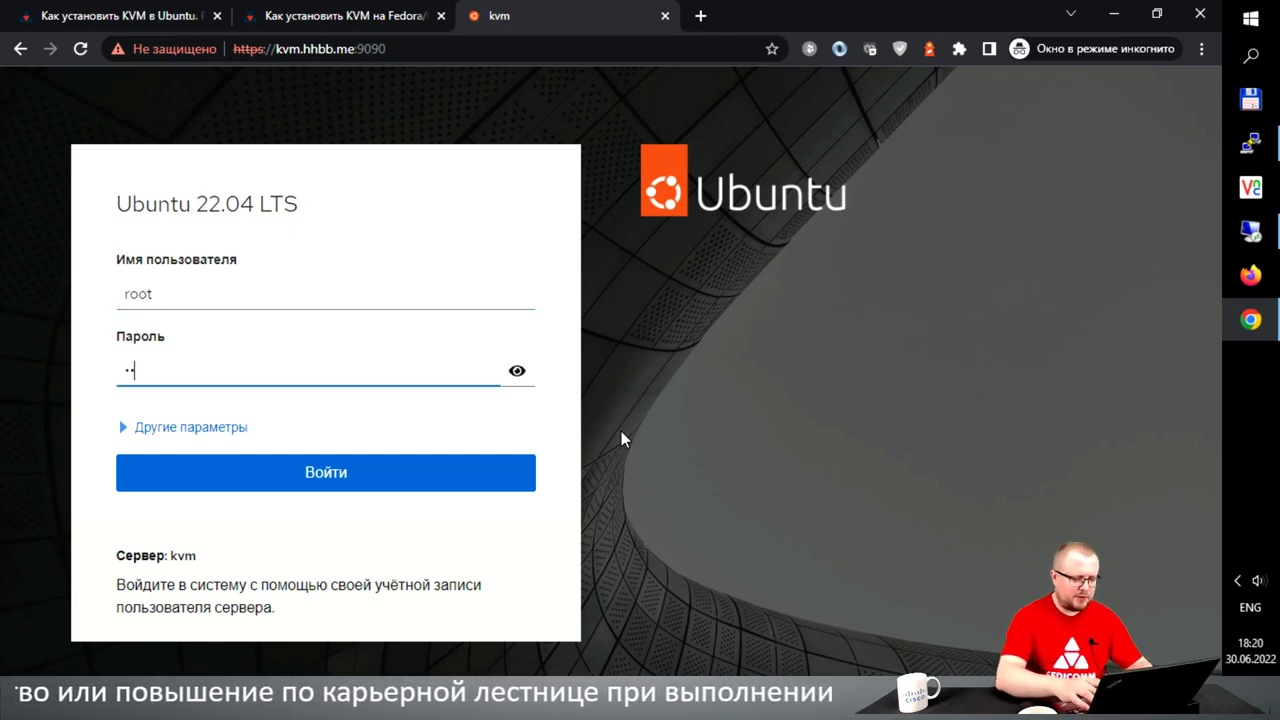
text(••)
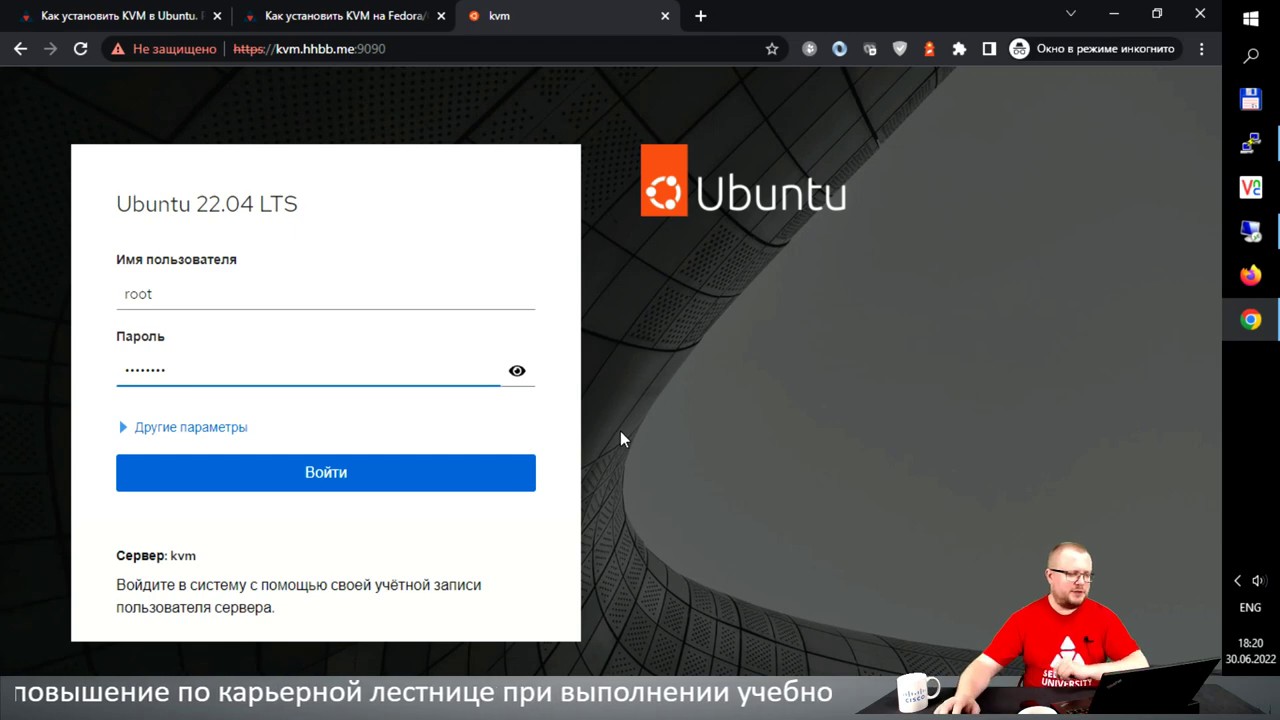
click(233, 427)
click(239, 460)
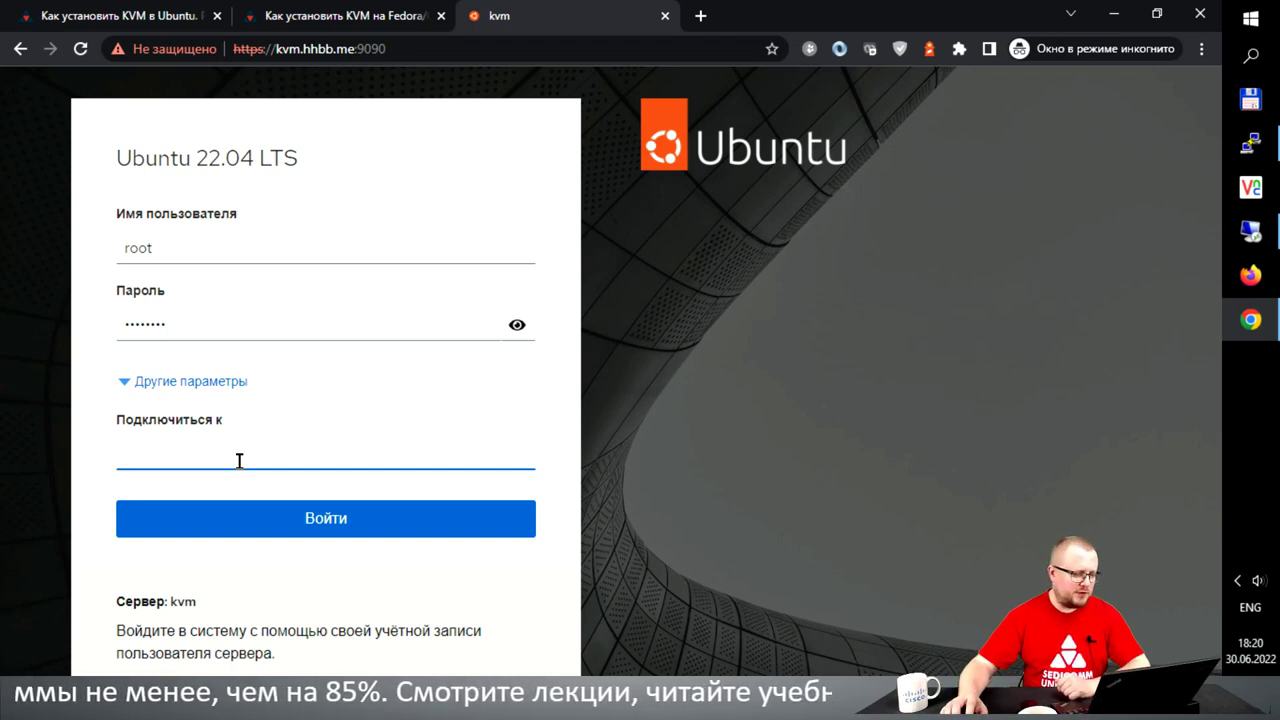
click(326, 521)
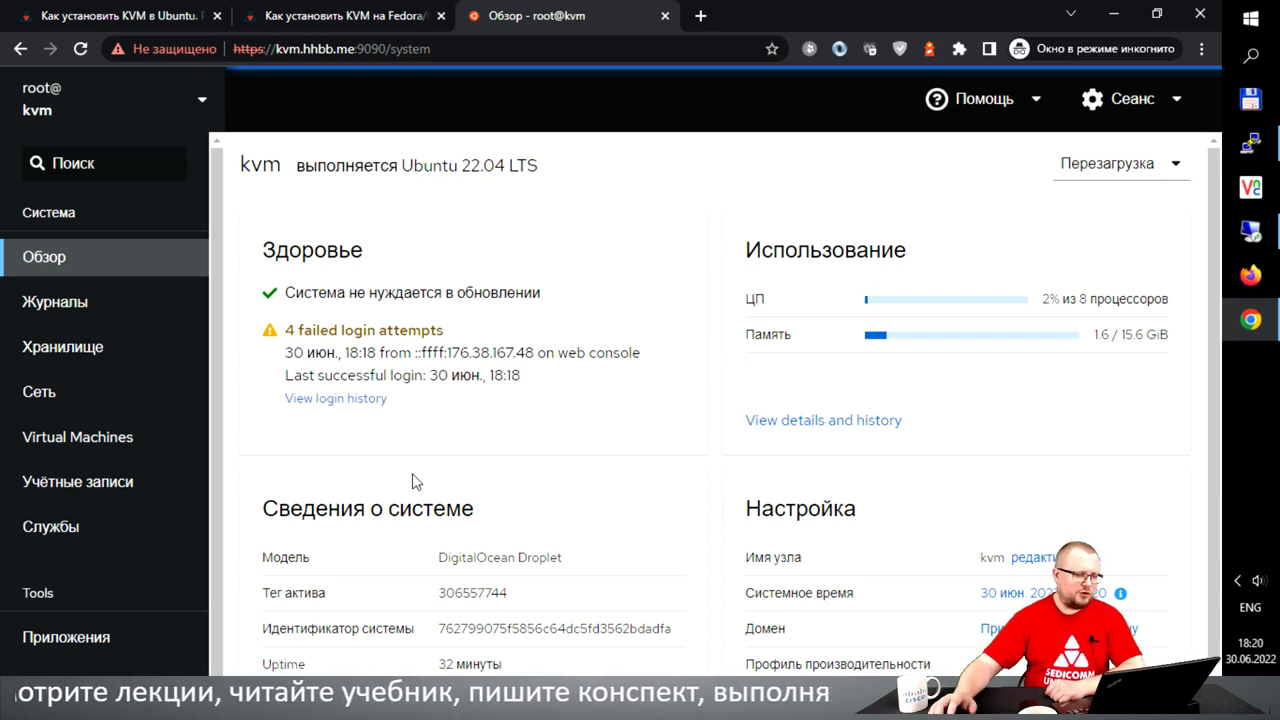
- Highlight the health card's update status and failed login note, then go to Logs
drag(291, 255, 513, 298)
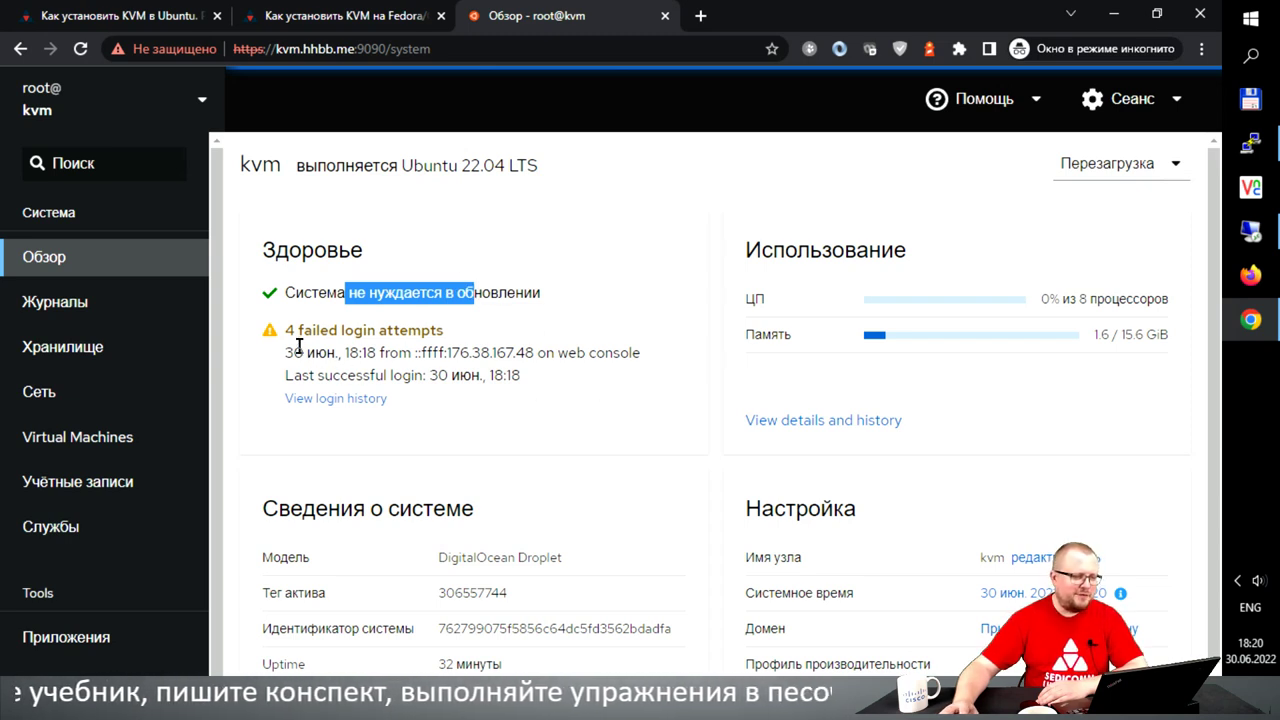
drag(298, 331, 378, 331)
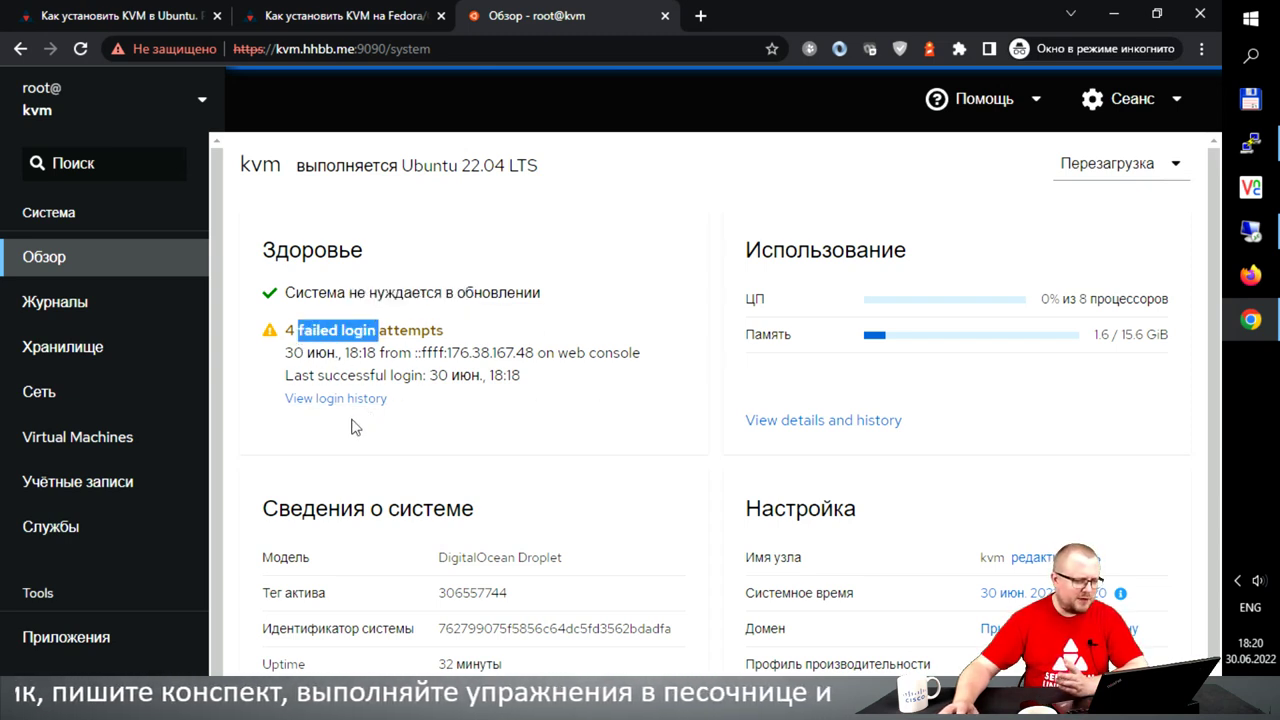
click(460, 350)
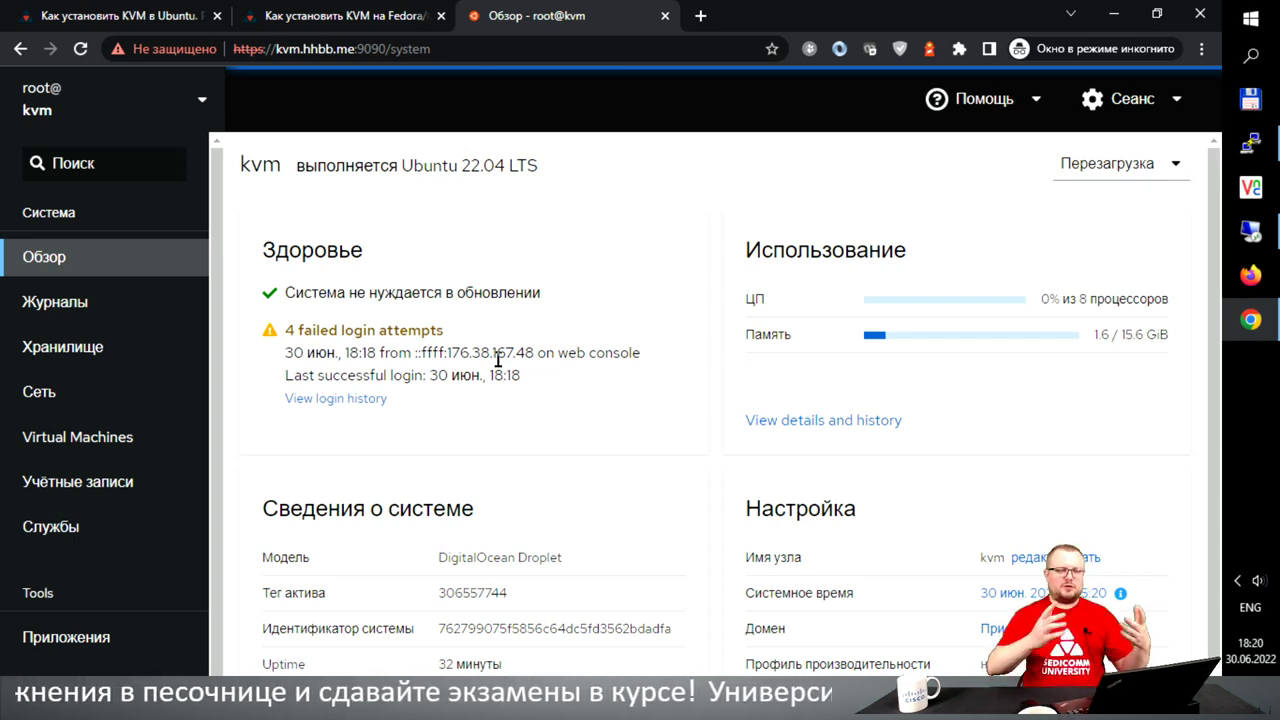
scroll(551, 391, down, 1)
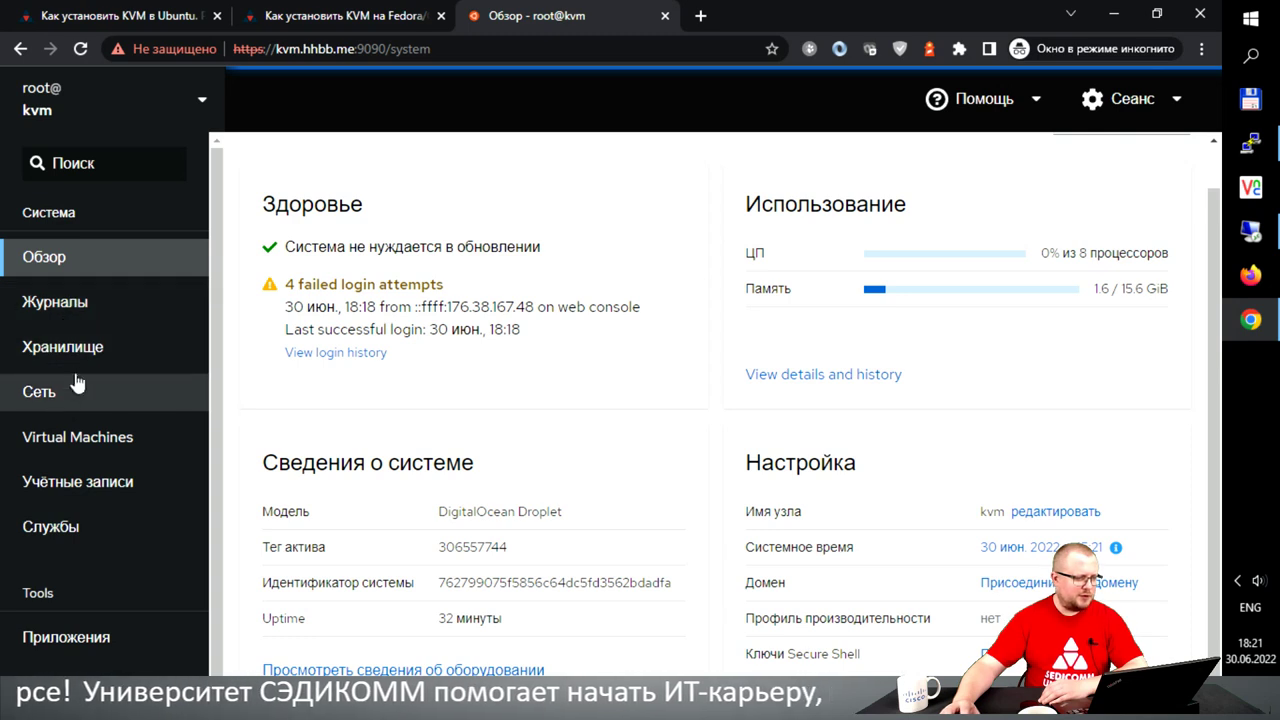
click(72, 300)
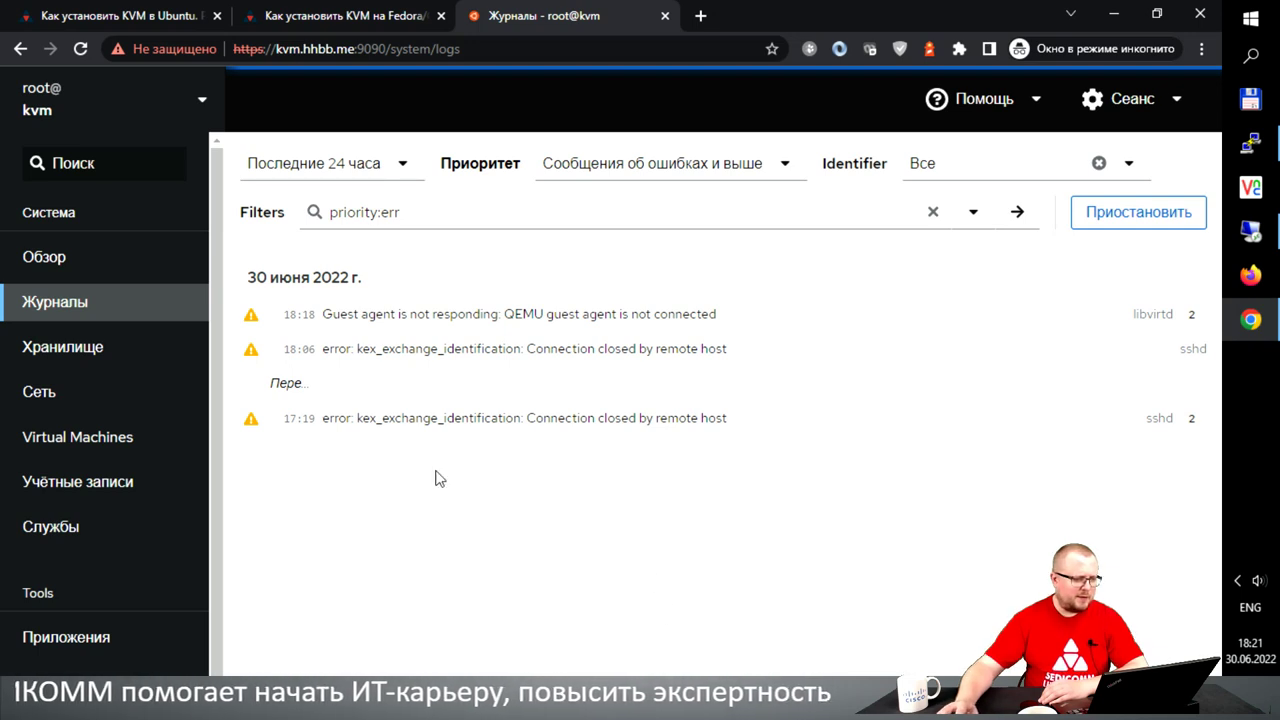
- Browse the Storage page's disks, file systems and storage logs before moving to Network
click(86, 362)
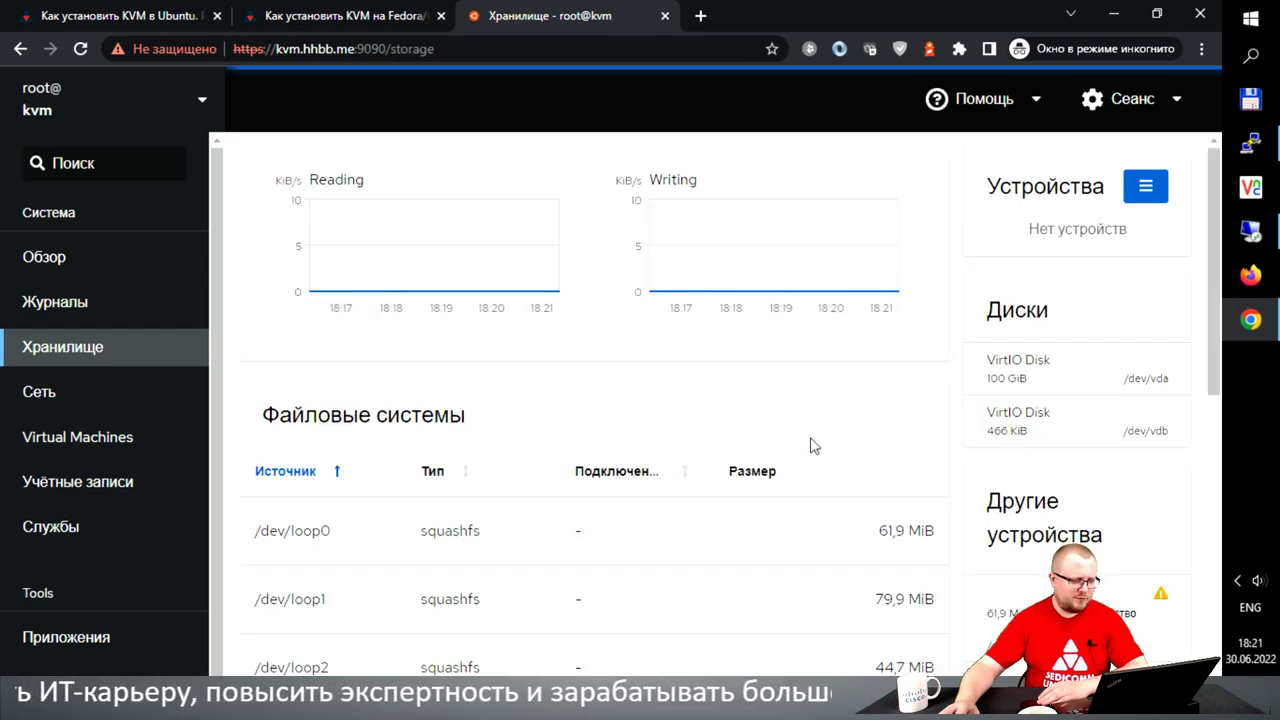
scroll(810, 446, down, 5)
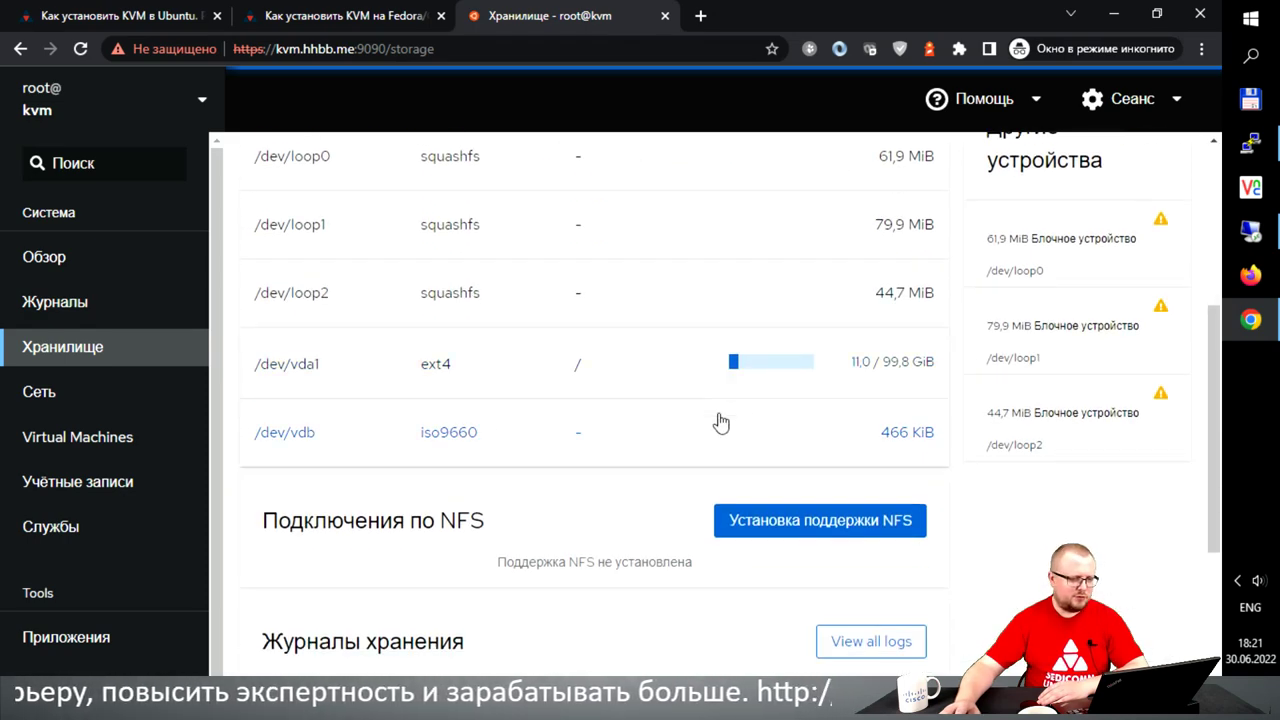
scroll(721, 420, down, 4)
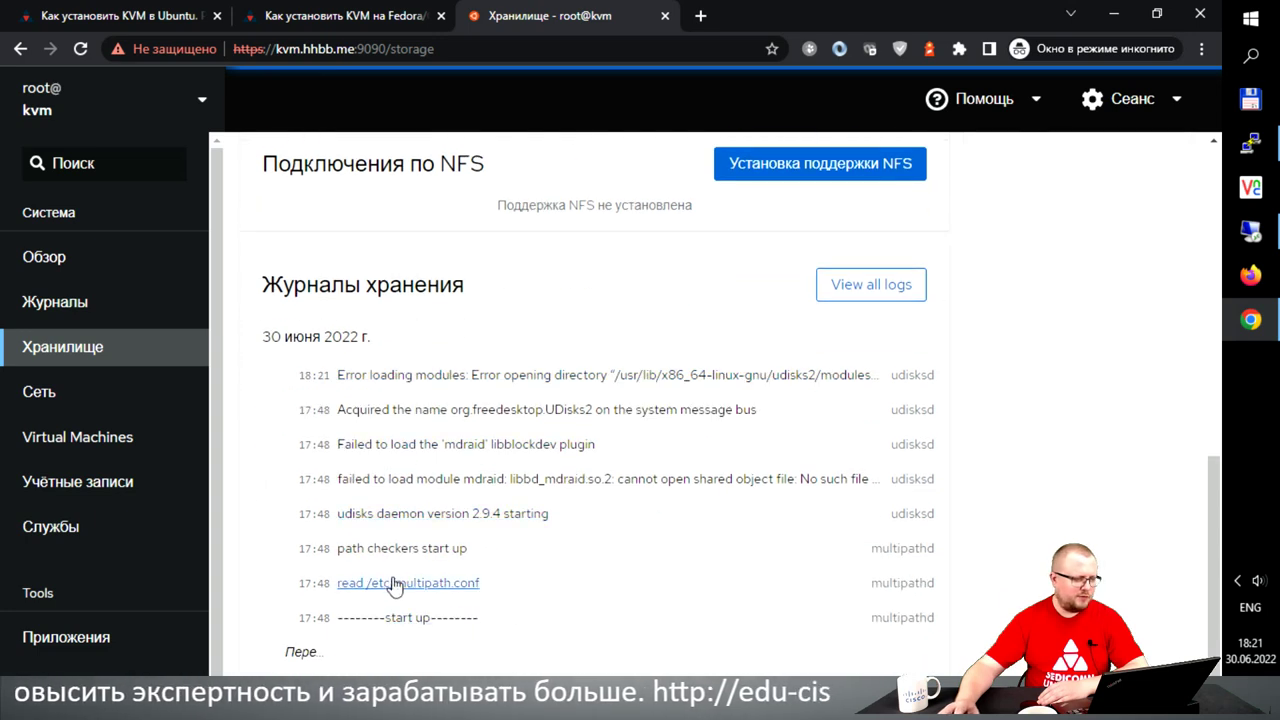
click(140, 393)
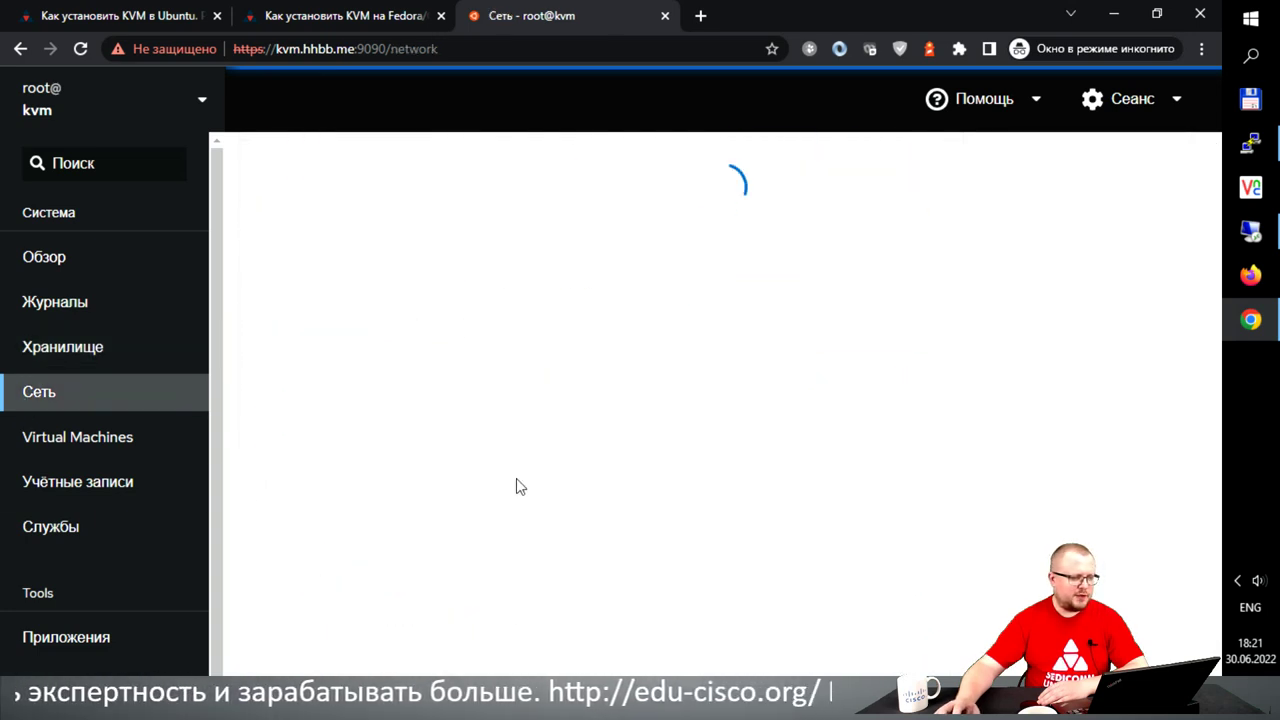
- Scroll through the network interfaces and logs, then go to the Virtual Machines list
scroll(545, 496, down, 2)
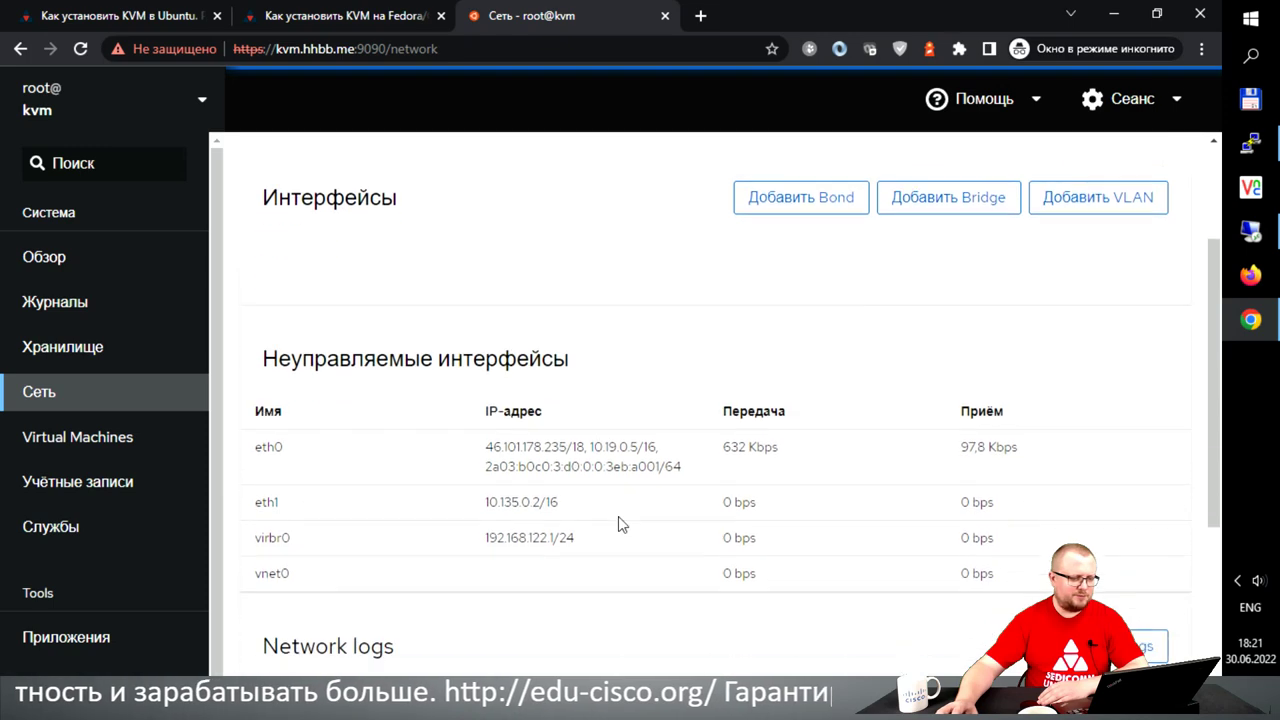
scroll(618, 523, down, 3)
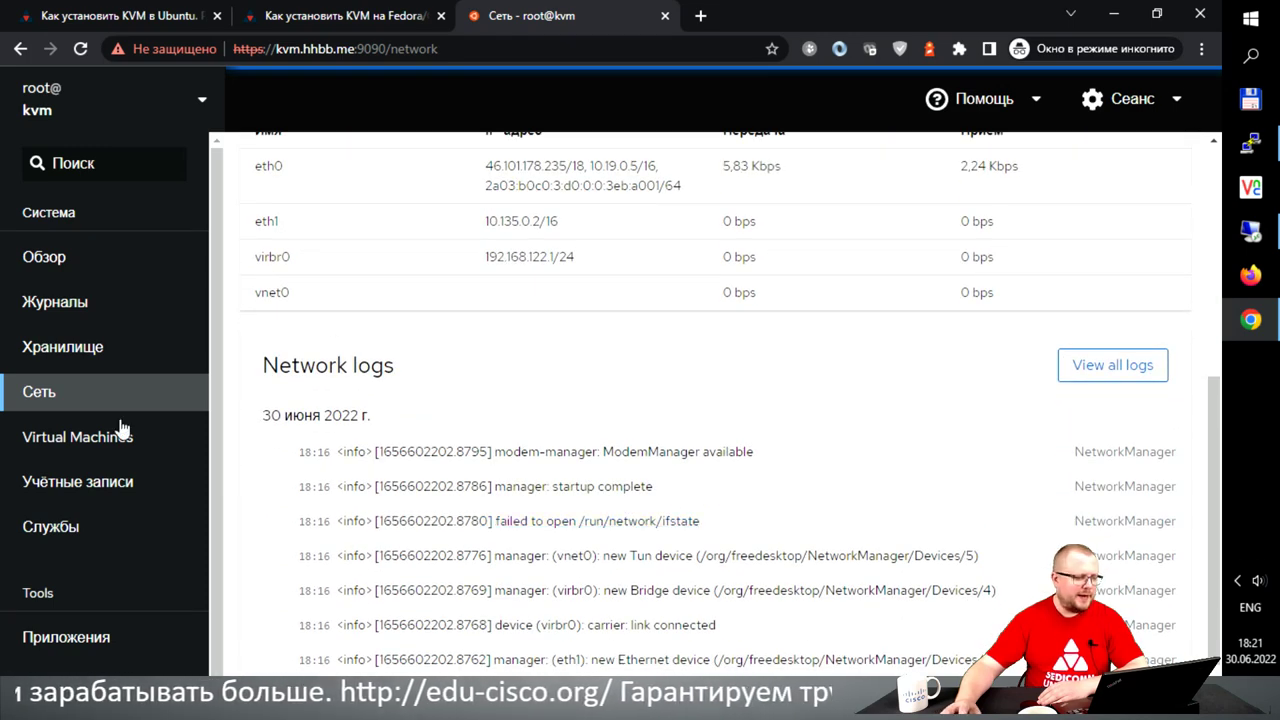
click(74, 442)
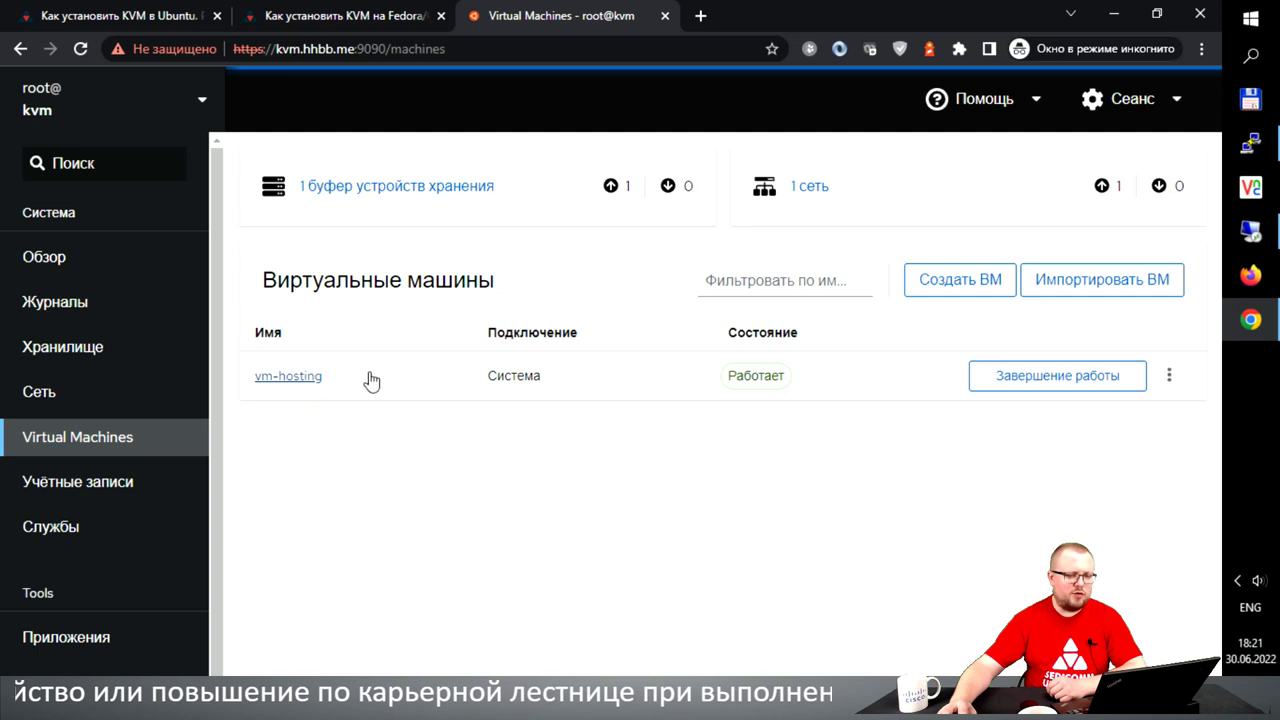
- Open vm-hosting and expand its console to full size at the Ubuntu 22.04 login prompt
click(293, 378)
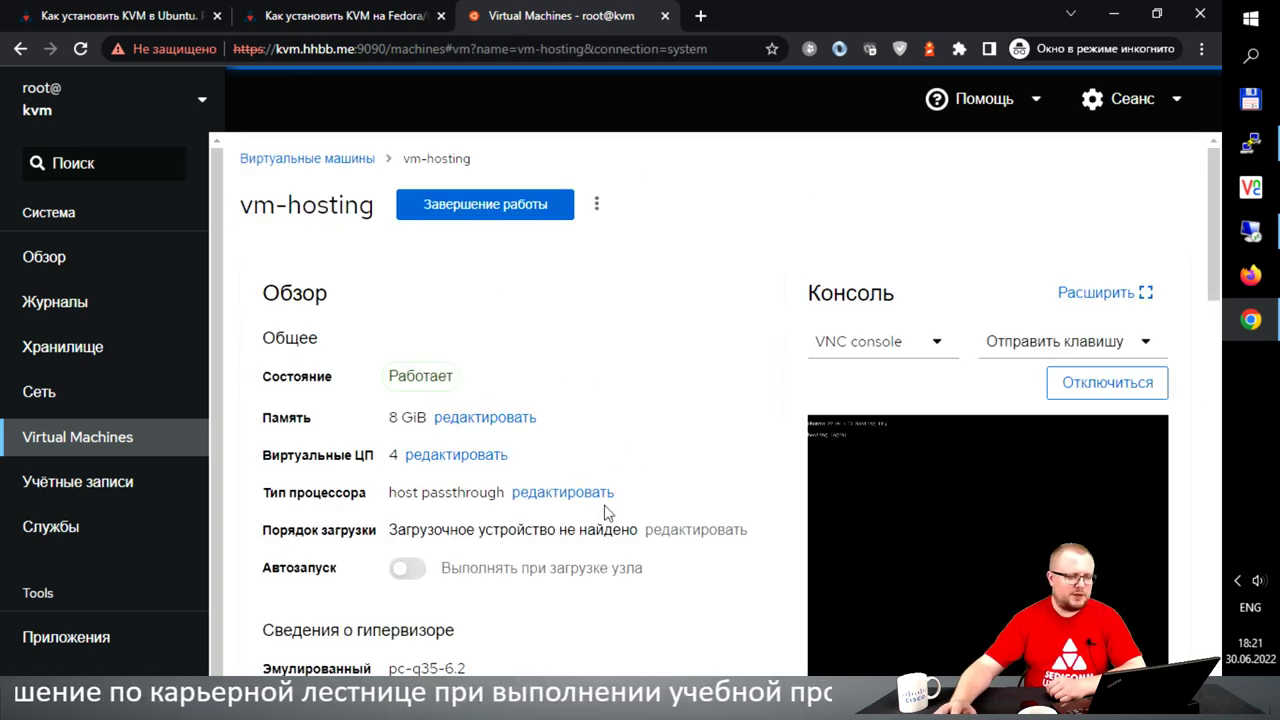
click(200, 102)
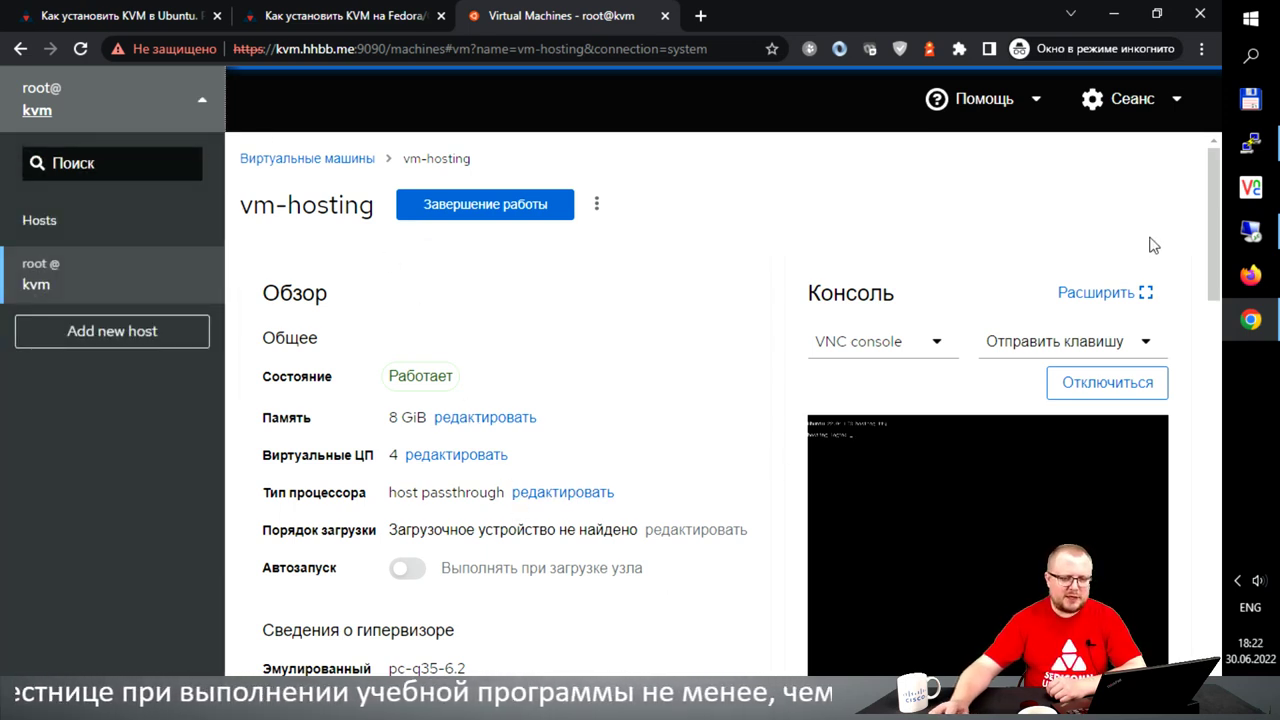
click(1146, 293)
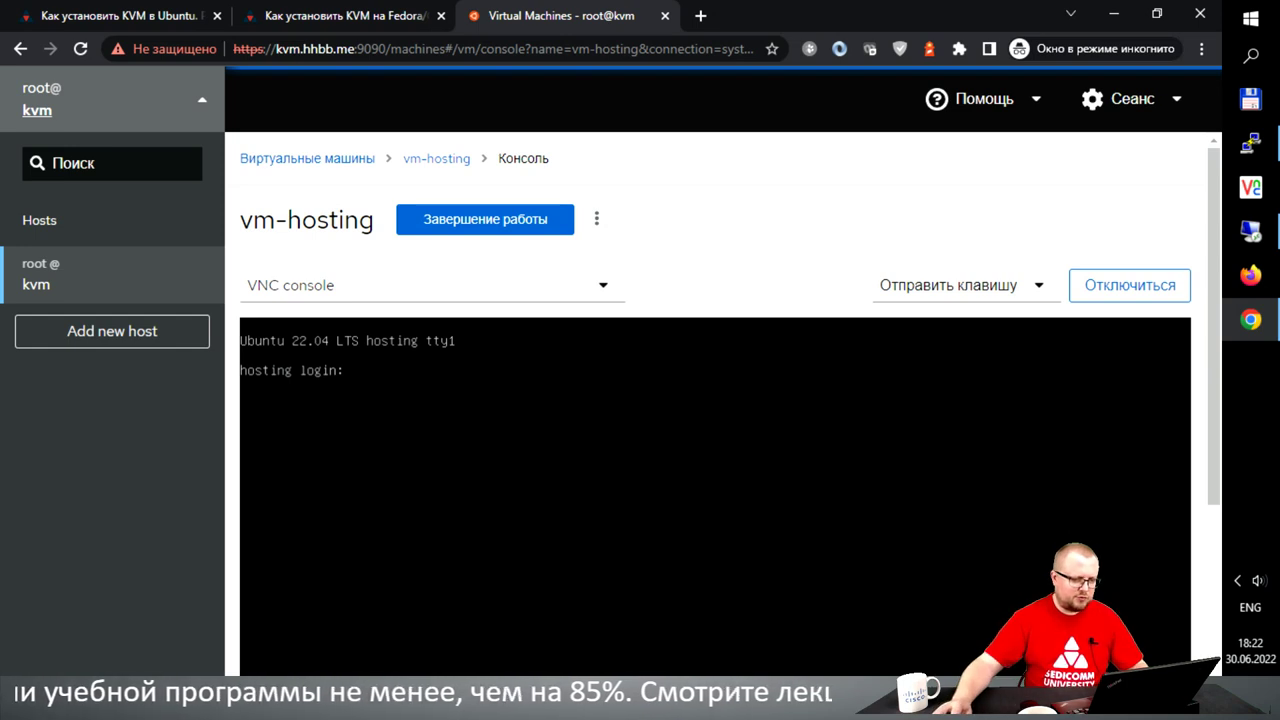
scroll(715, 430, down, 2)
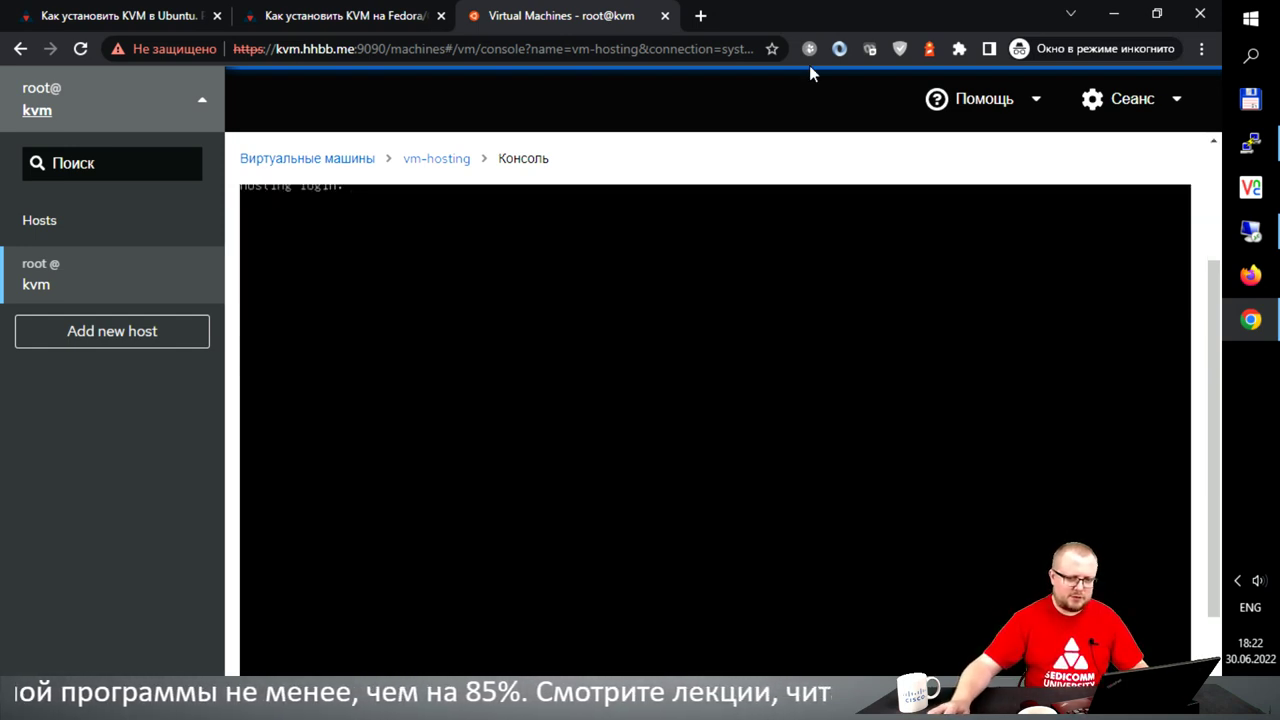
scroll(1216, 250, up, 1)
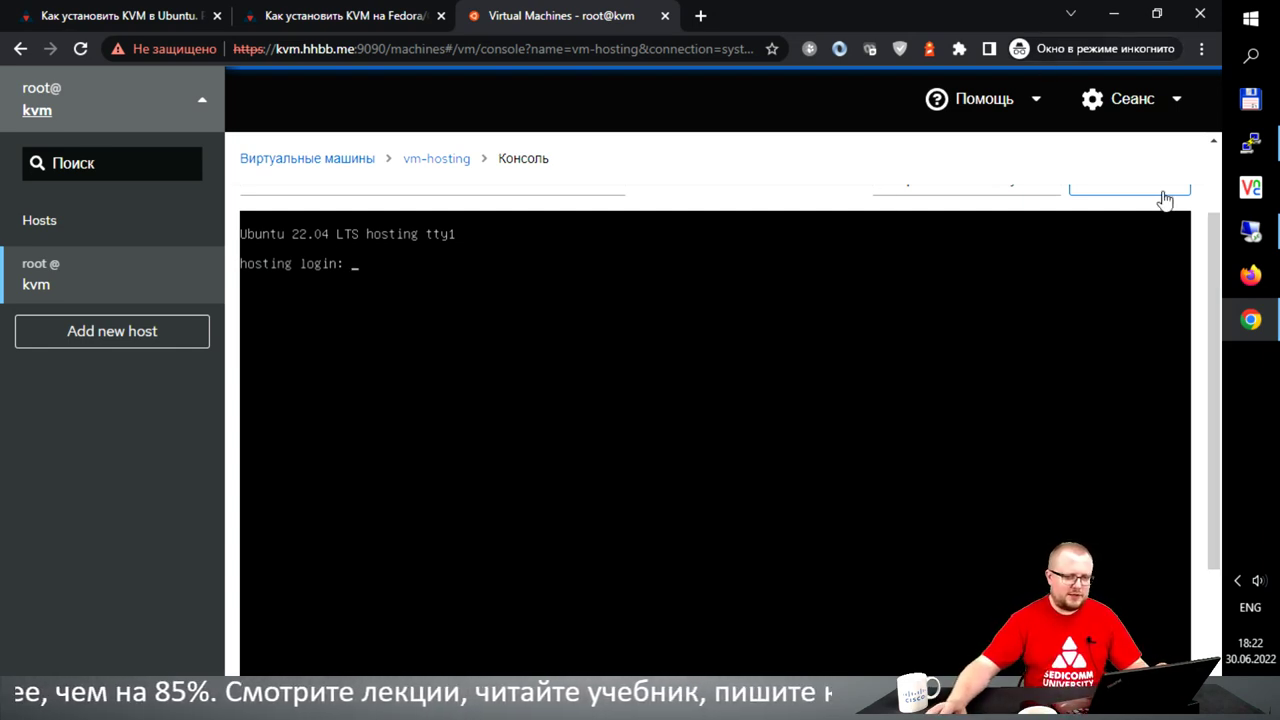
drag(1216, 260, 1213, 215)
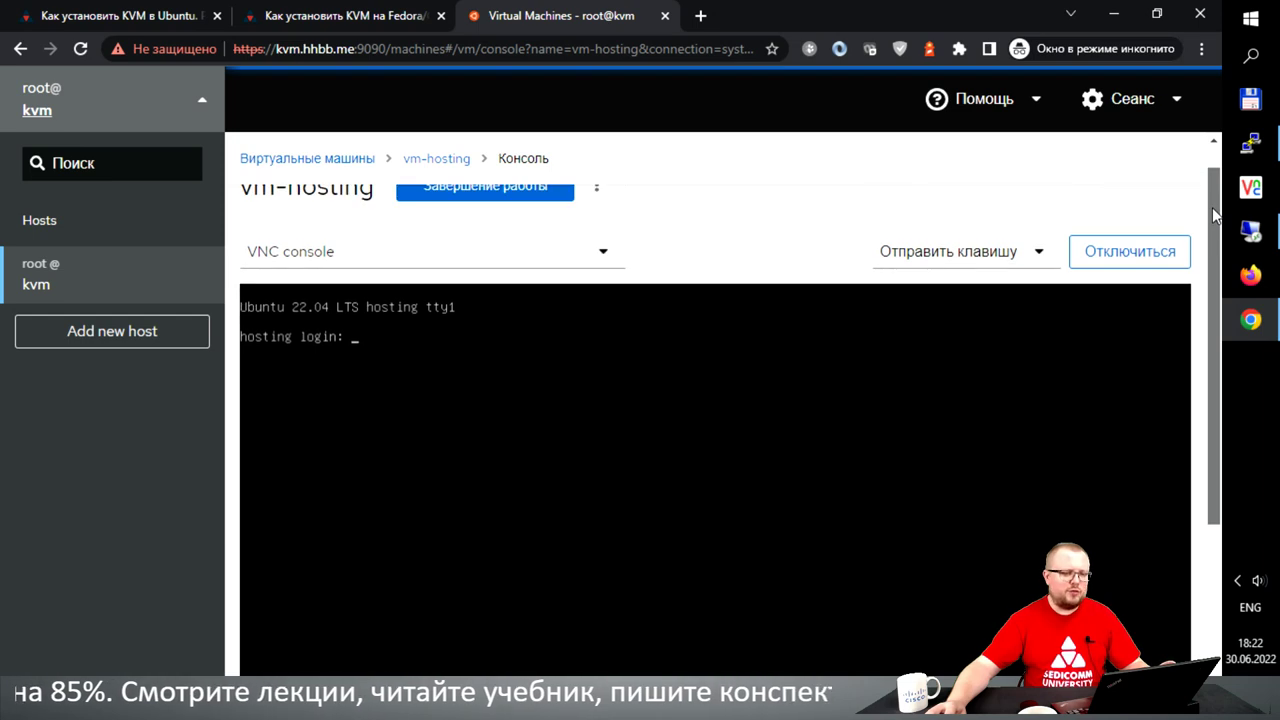
- Inspect the Send Key and console type lists, keeping VNC, then return to vm-hosting's overview
click(1036, 251)
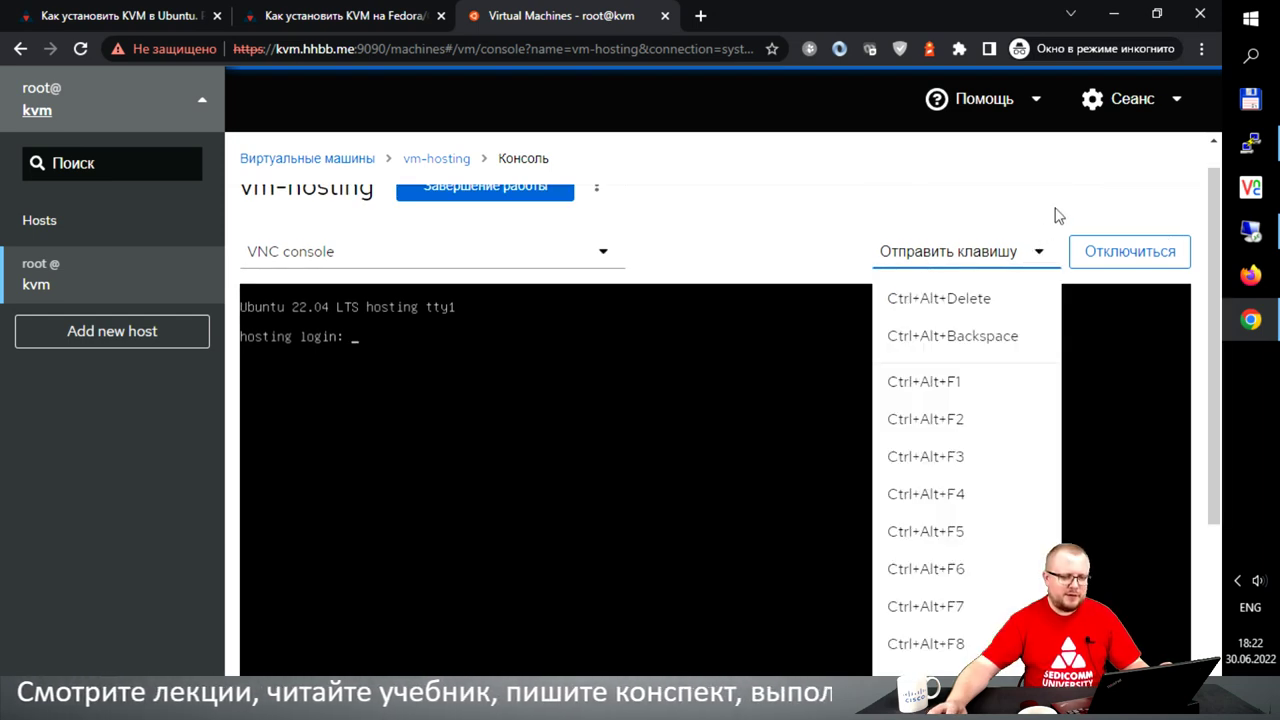
click(797, 217)
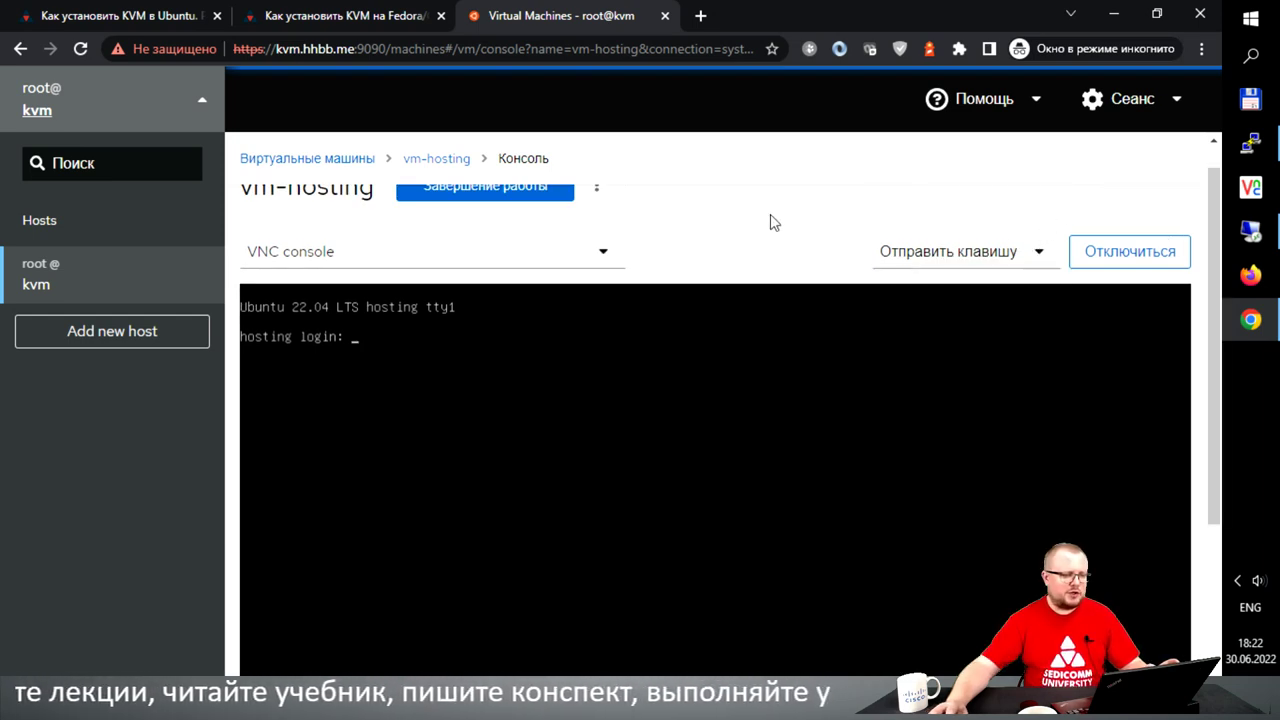
click(592, 262)
click(715, 228)
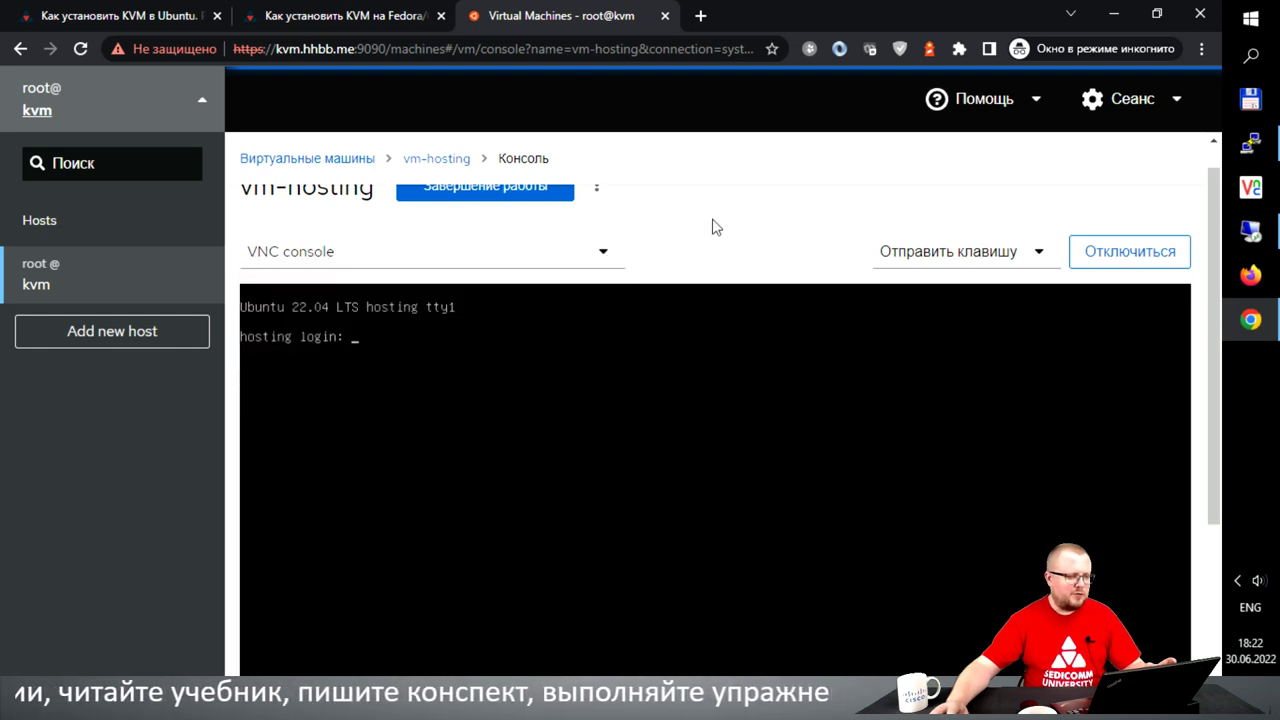
scroll(1190, 278, up, 1)
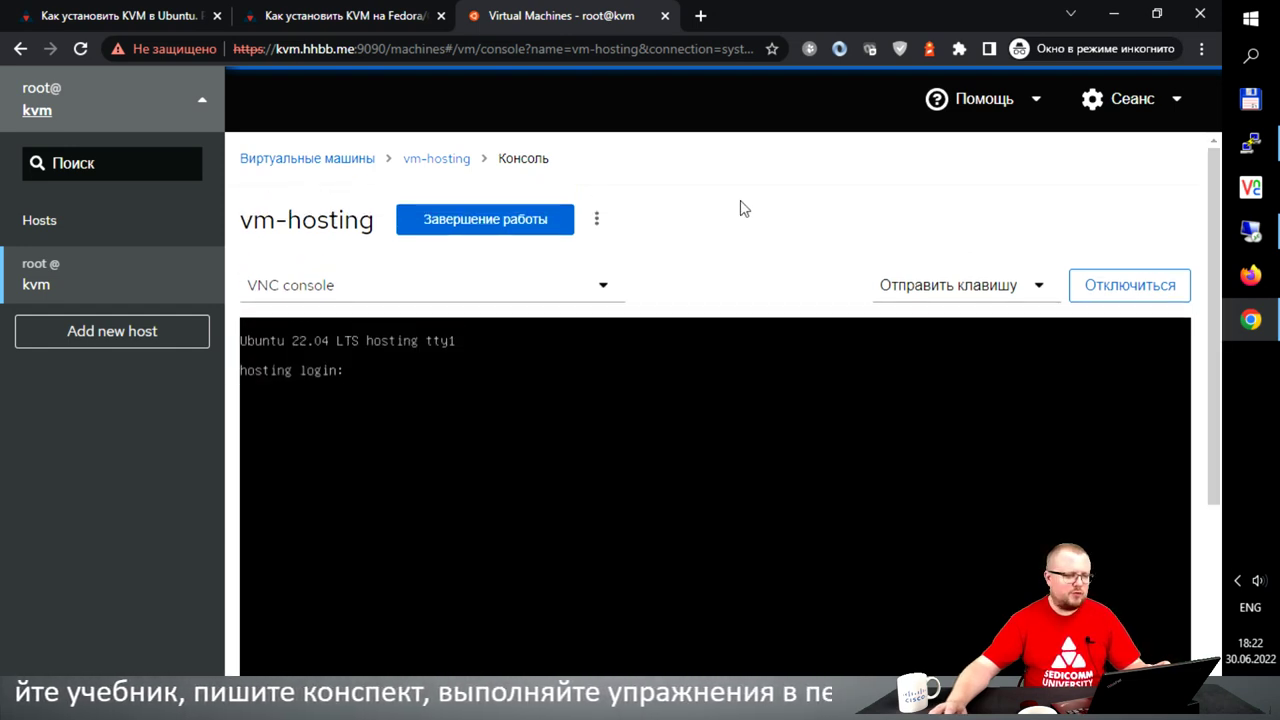
click(438, 160)
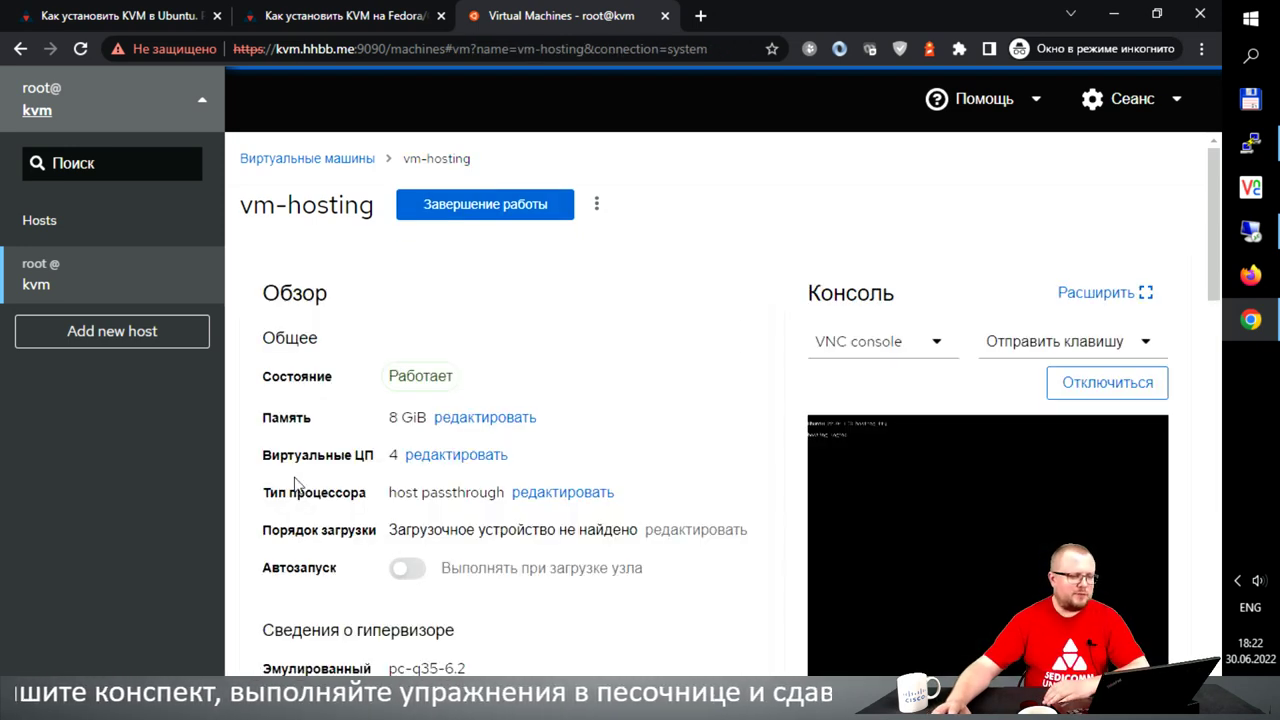
drag(271, 417, 481, 425)
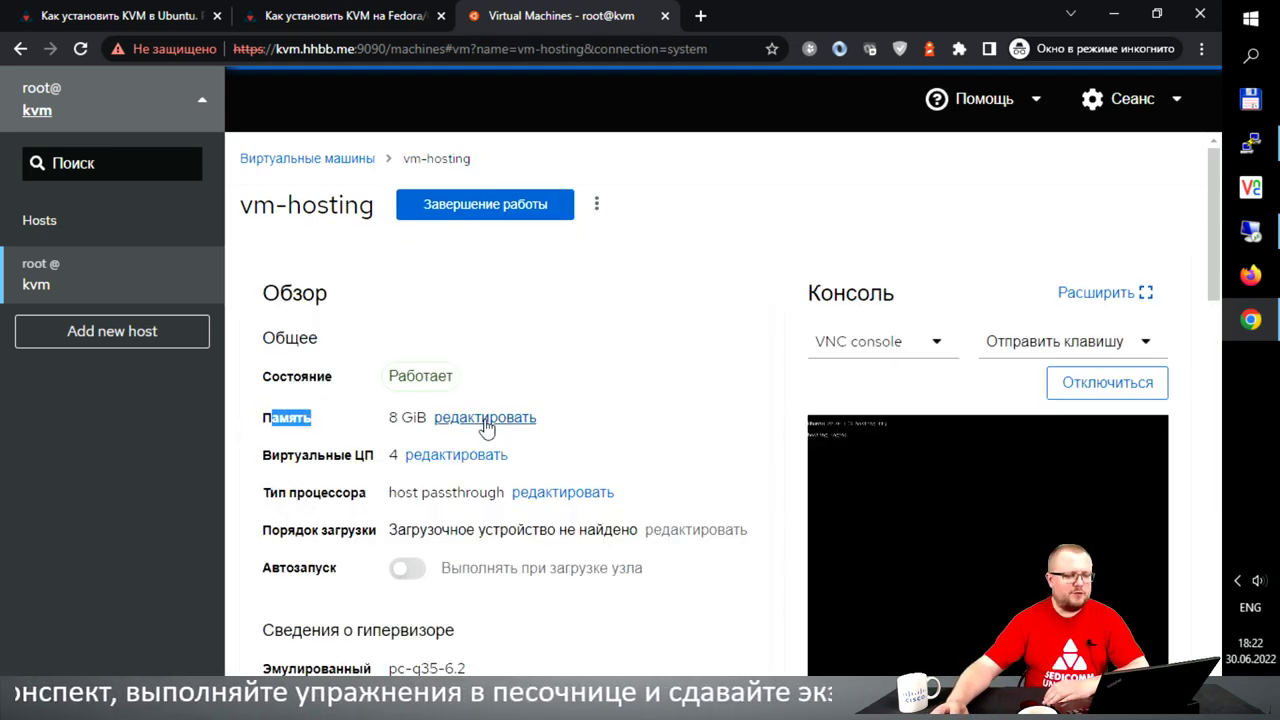
click(483, 420)
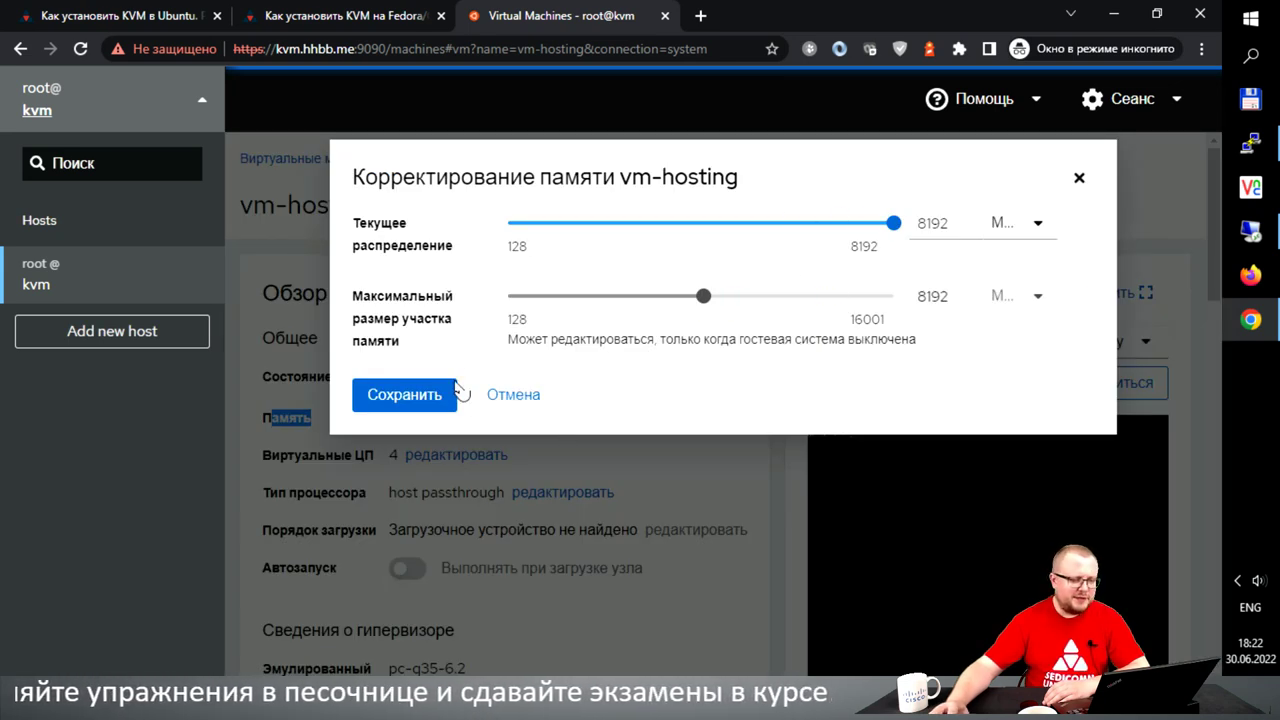
click(516, 396)
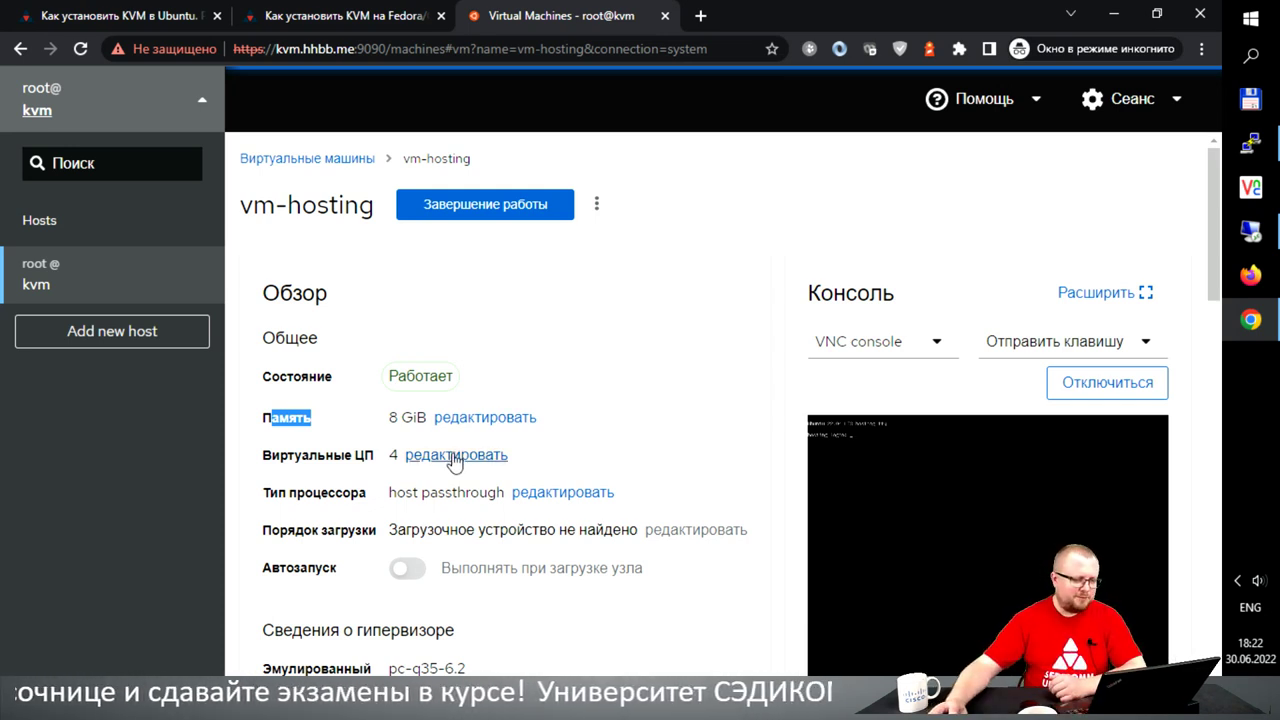
click(490, 455)
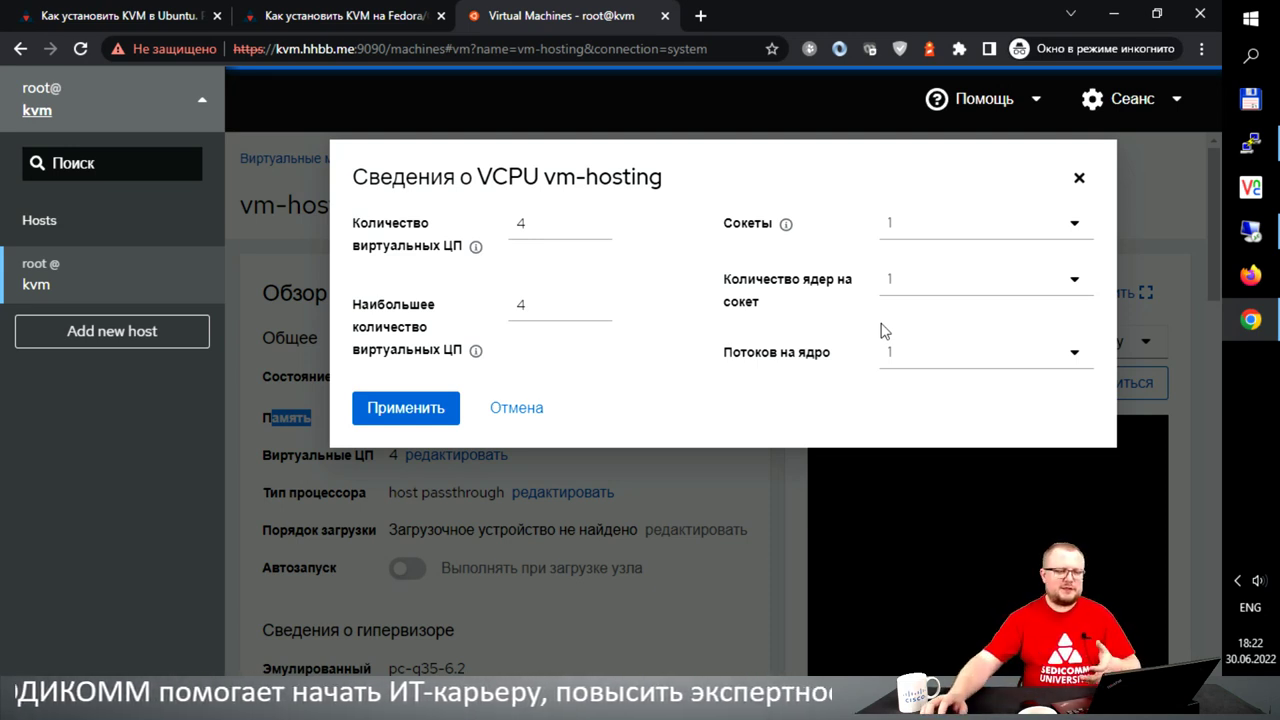
click(521, 410)
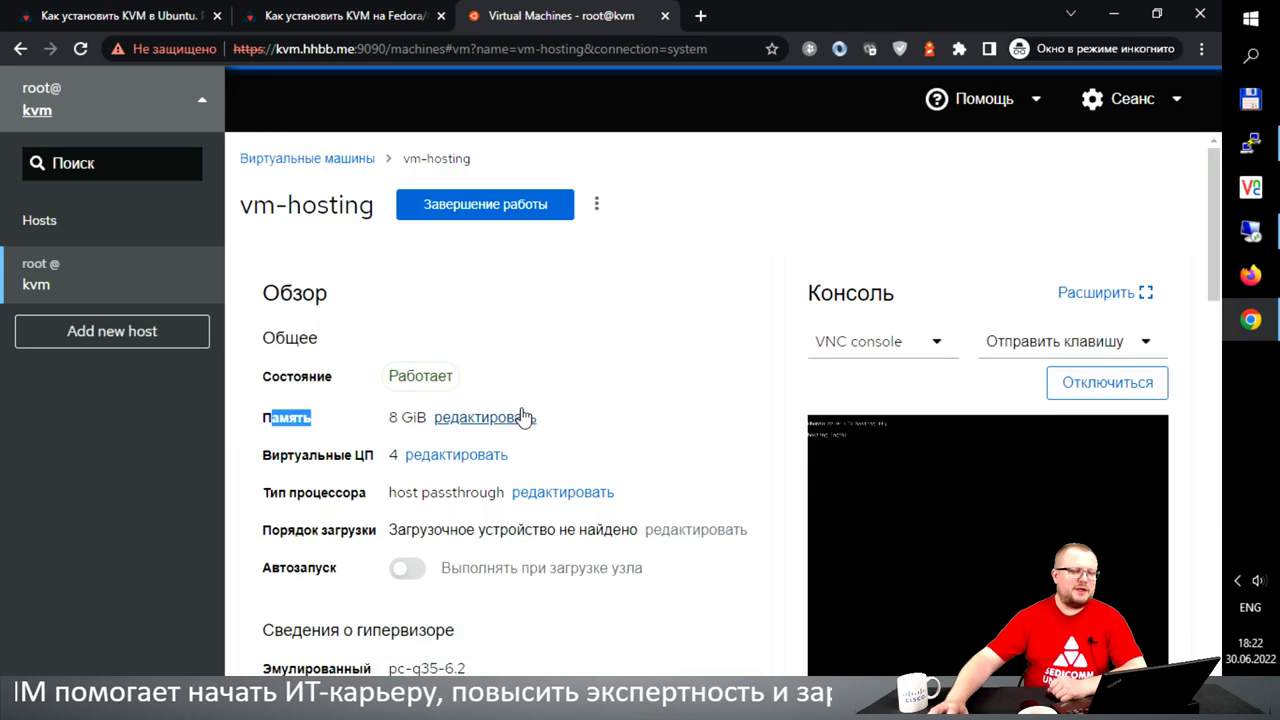
scroll(650, 367, down, 2)
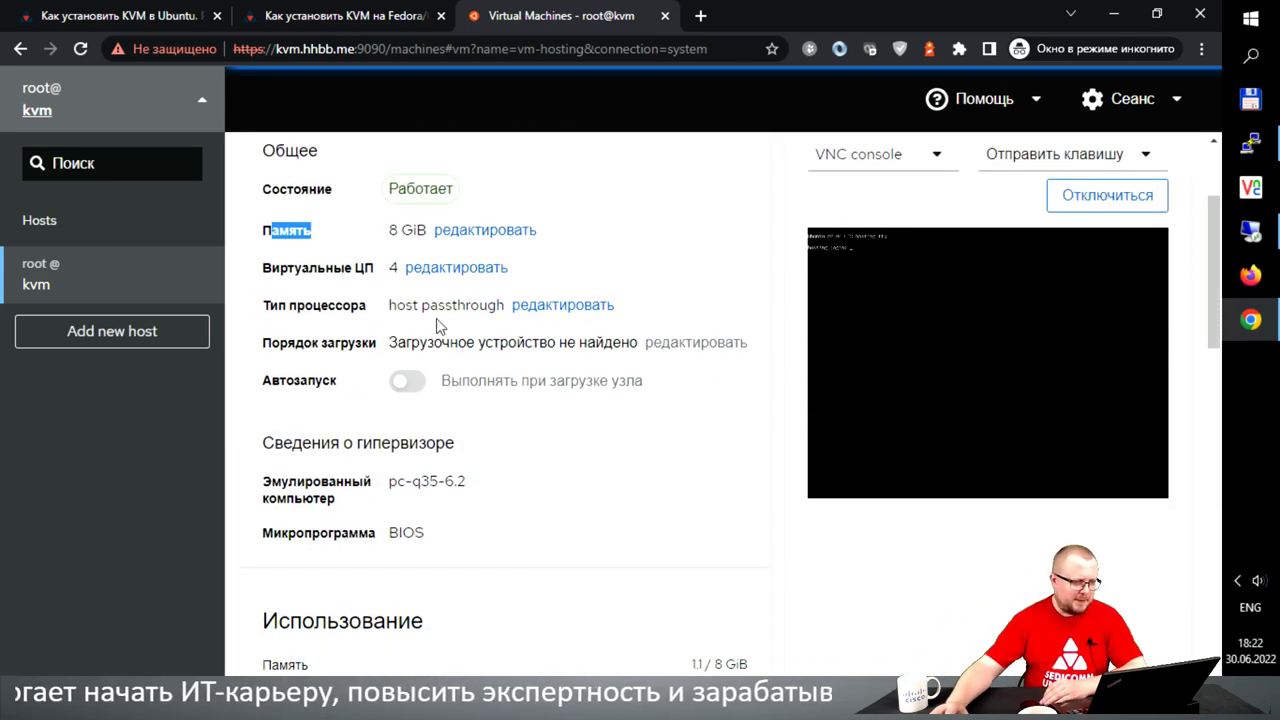
scroll(534, 360, down, 3)
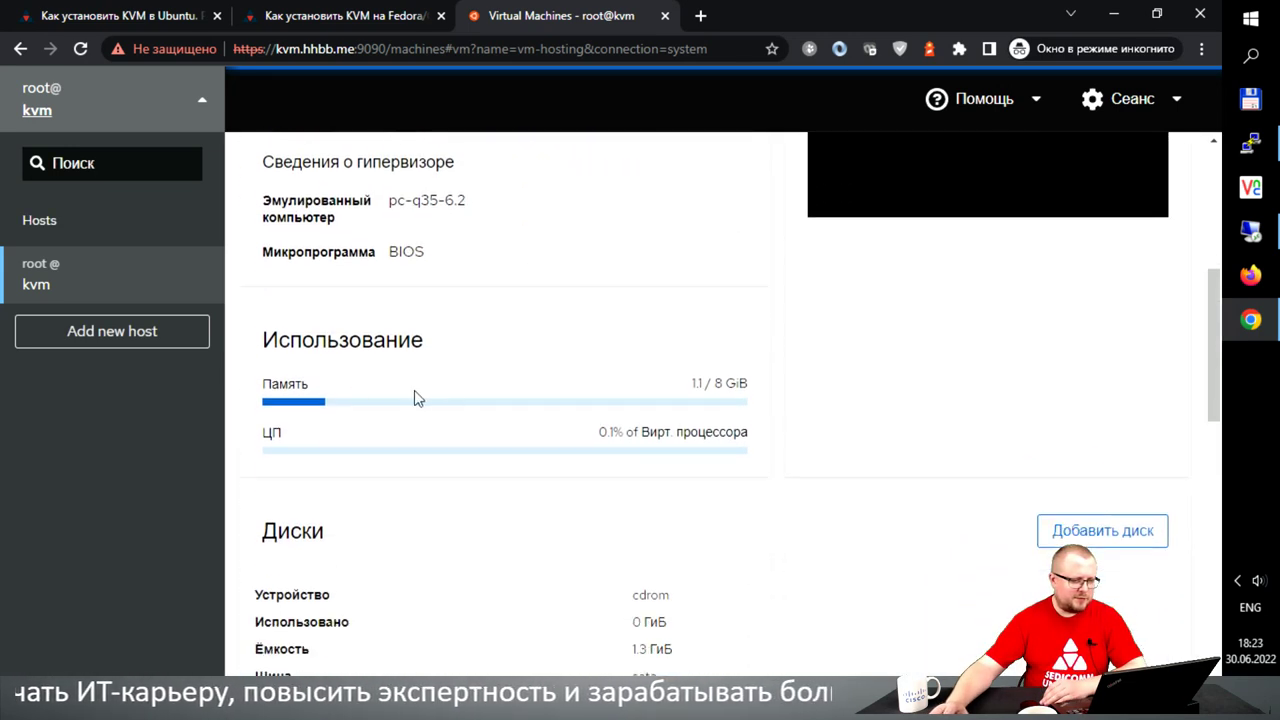
scroll(563, 420, down, 3)
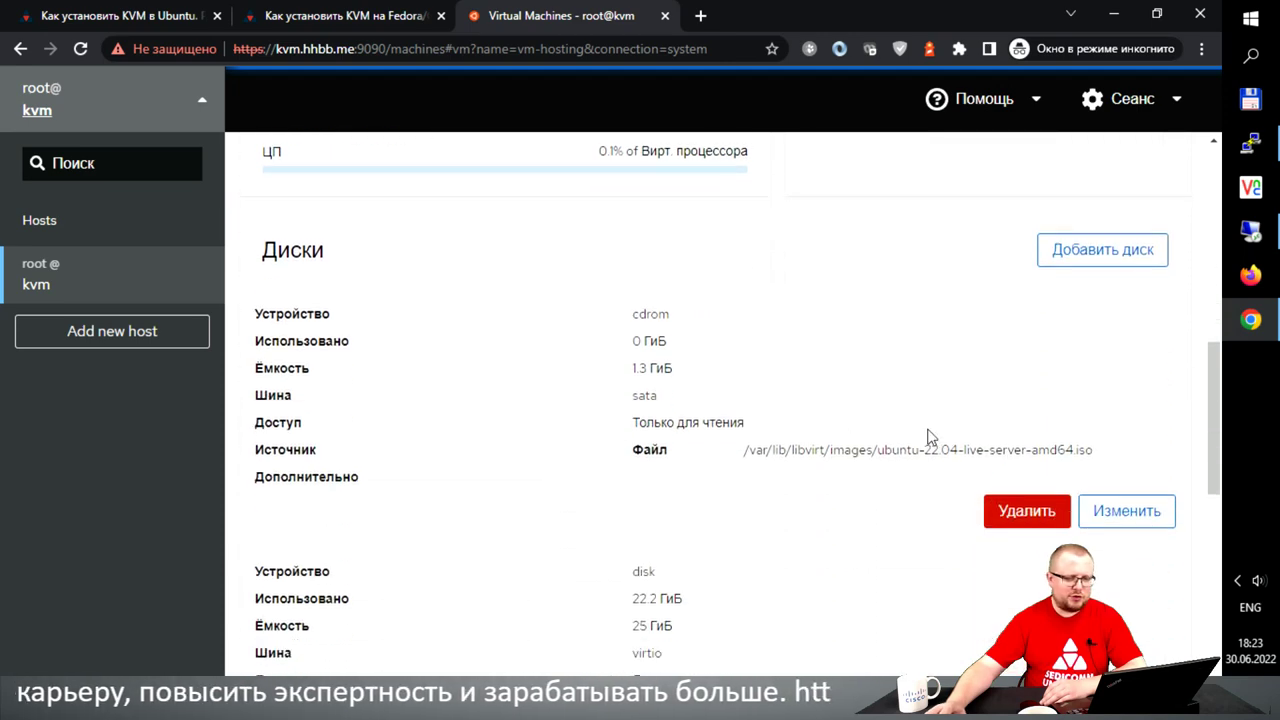
scroll(790, 322, down, 4)
scroll(770, 338, down, 2)
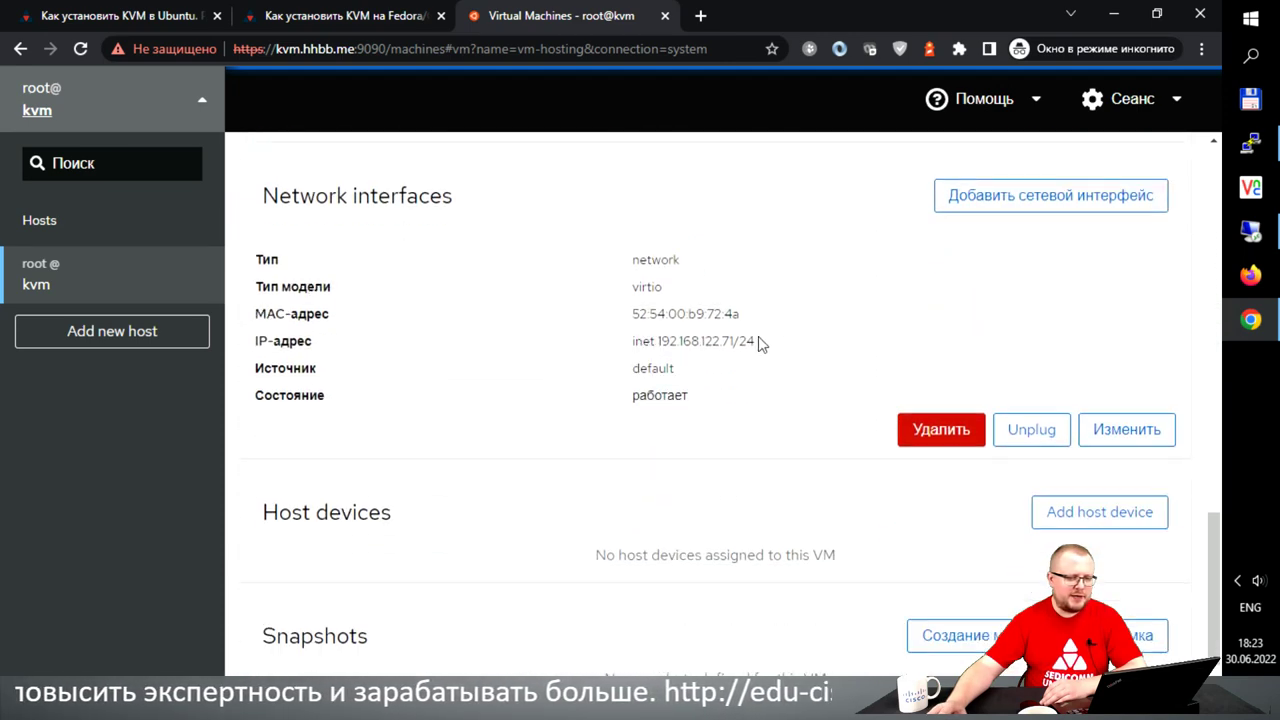
click(1084, 432)
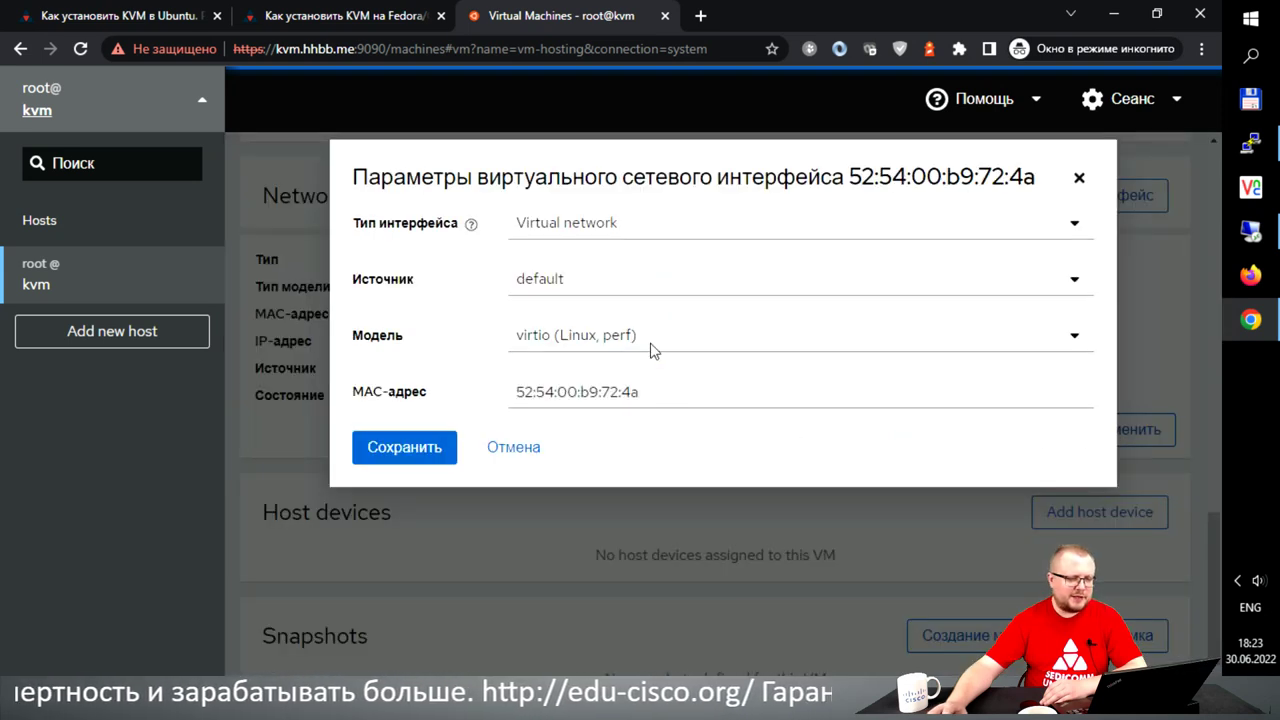
click(727, 345)
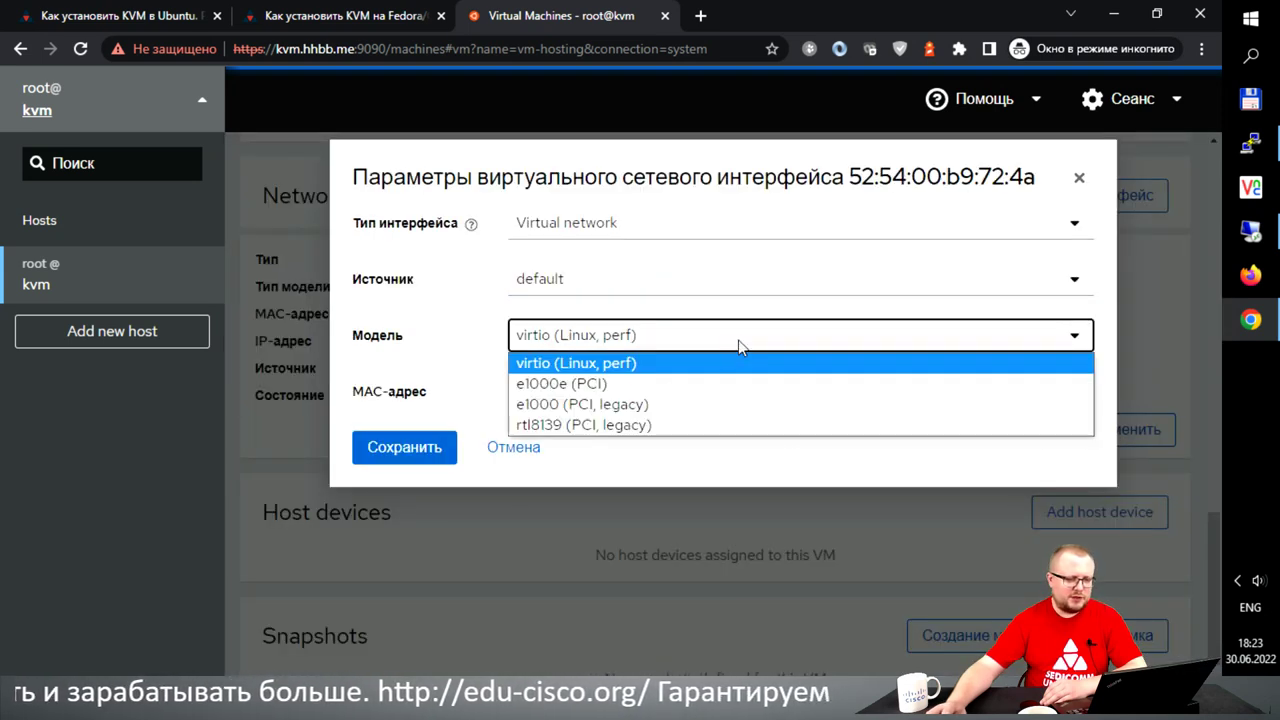
click(634, 318)
click(529, 285)
click(530, 288)
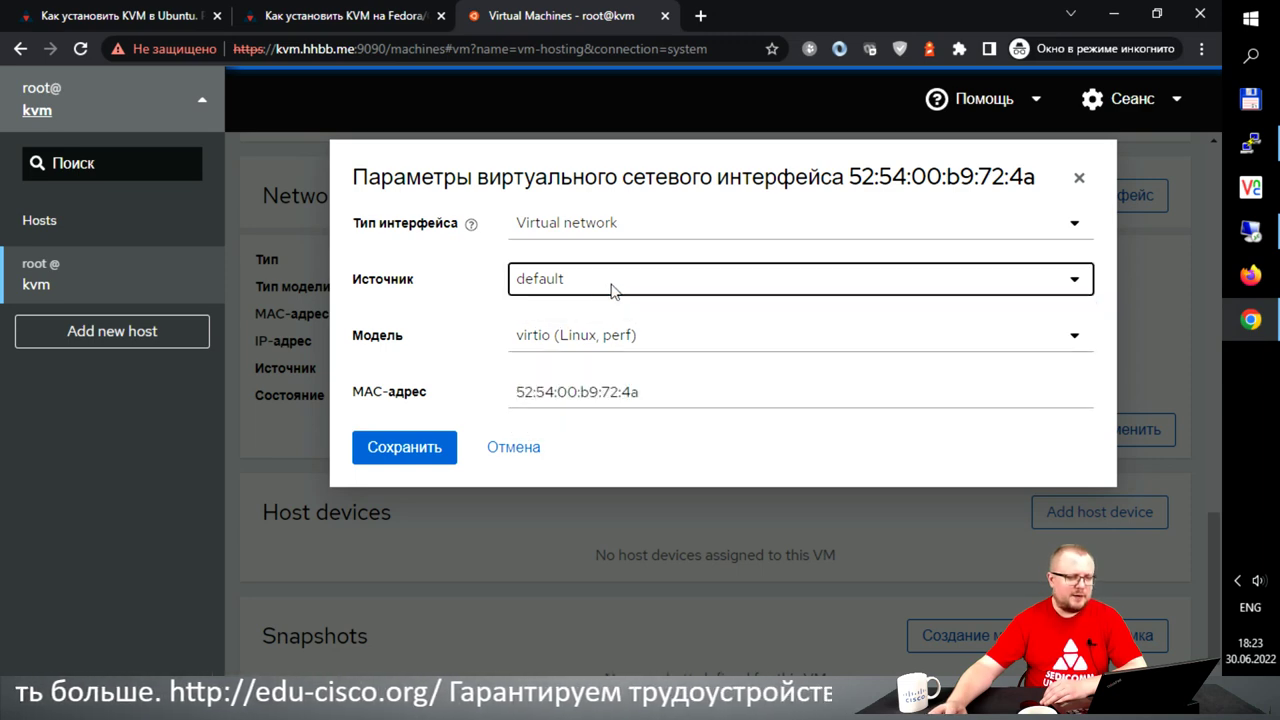
click(1079, 177)
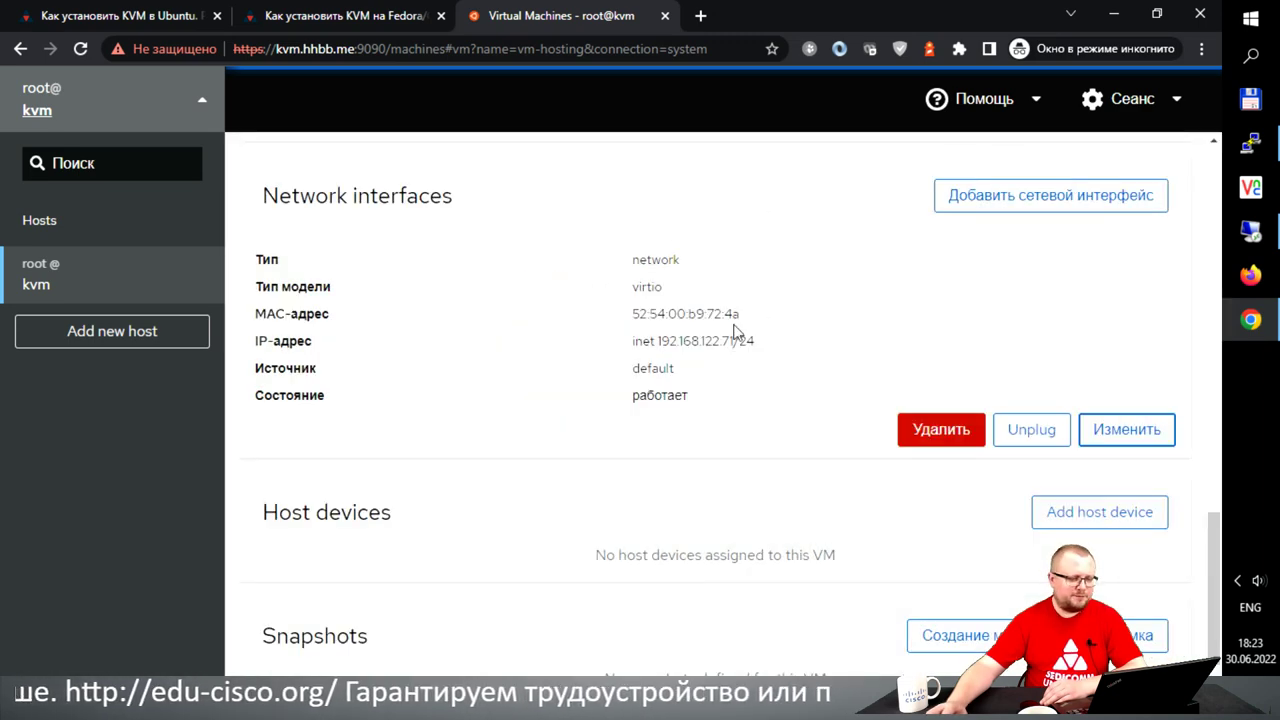
scroll(757, 317, down, 2)
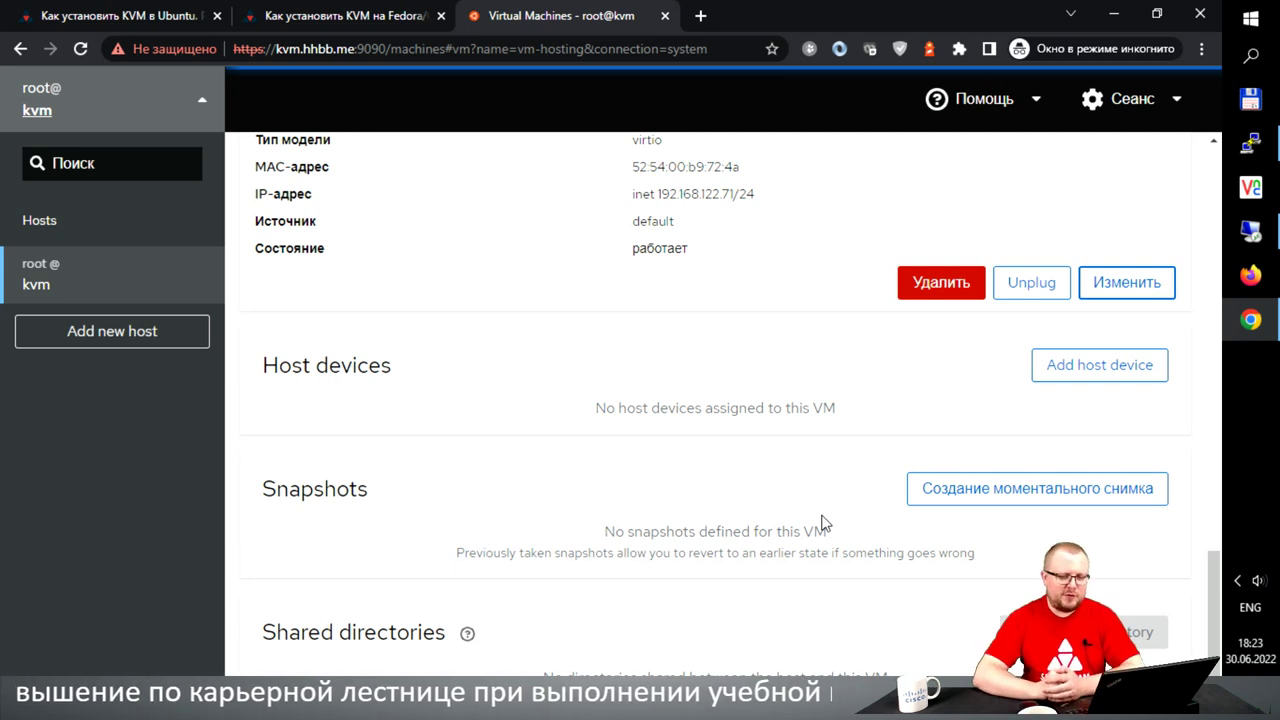
- Start a vm-hosting snapshot, cancel it, and scroll back up to the Overview details
click(945, 488)
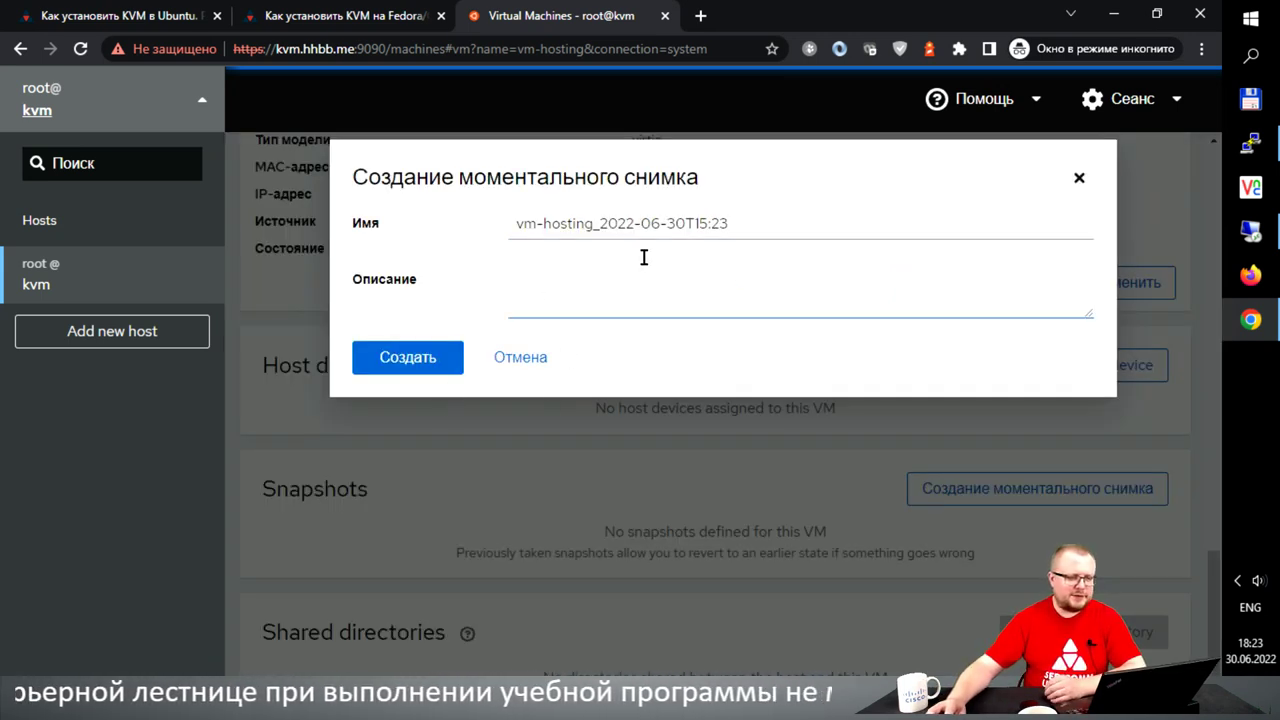
click(788, 233)
click(526, 360)
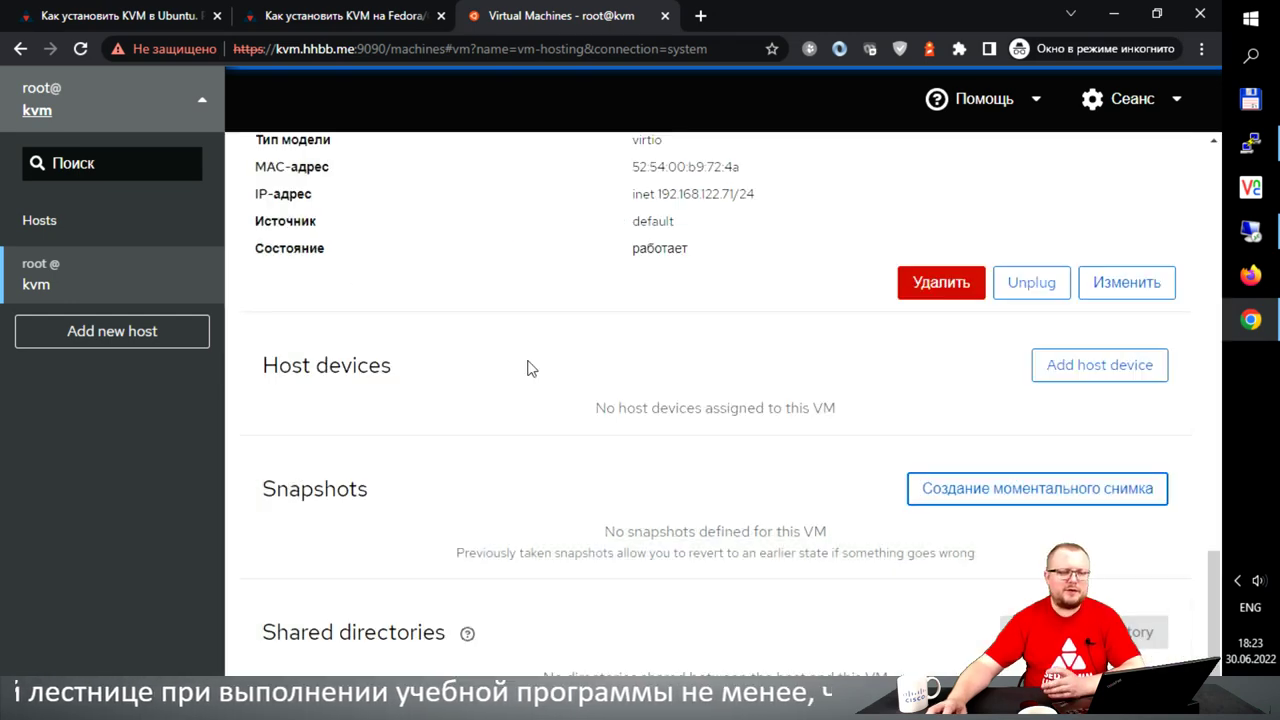
scroll(510, 450, up, 3)
scroll(507, 447, up, 10)
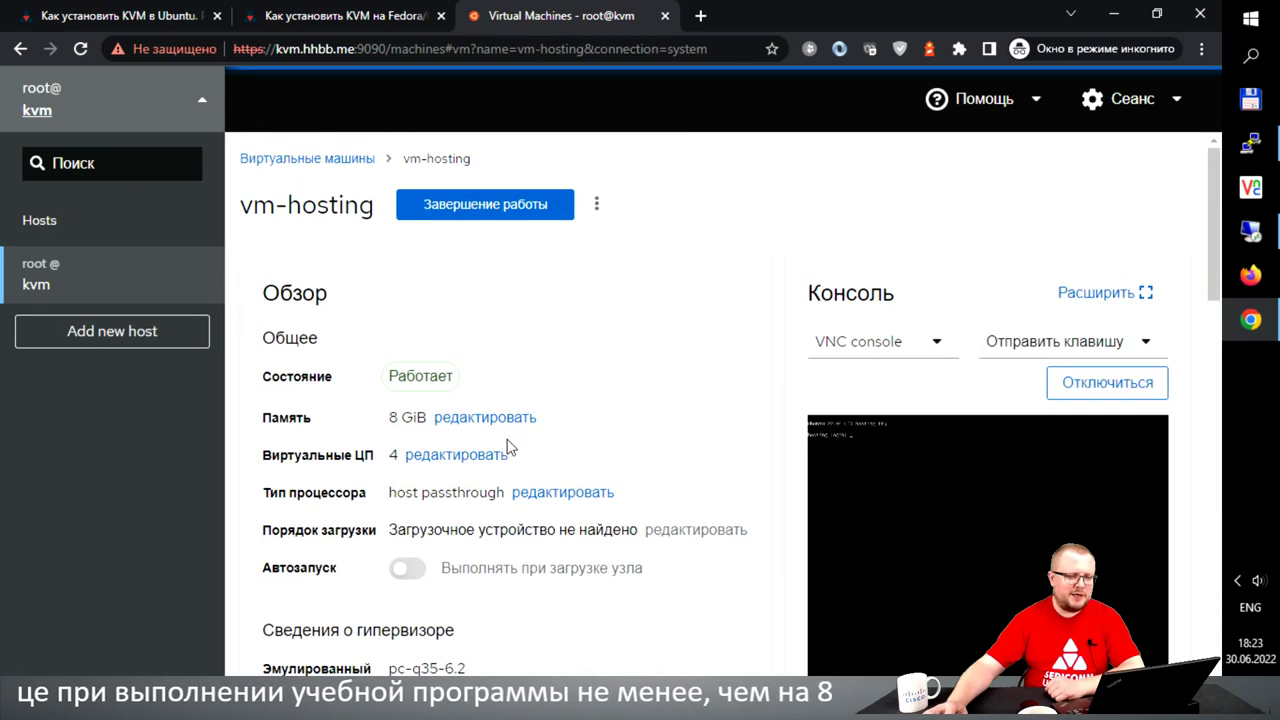
- Glance at vm-hosting's actions menu, return to the Virtual Machines list, and switch to PuTTY
click(597, 203)
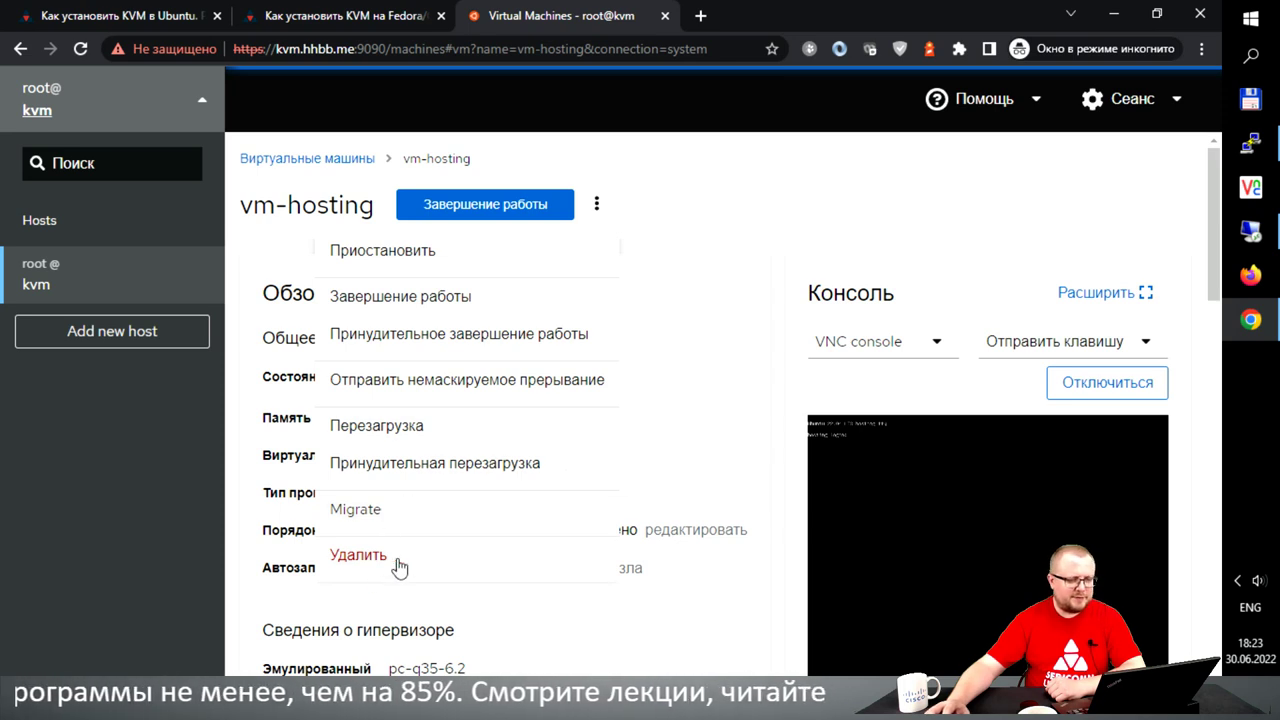
click(338, 160)
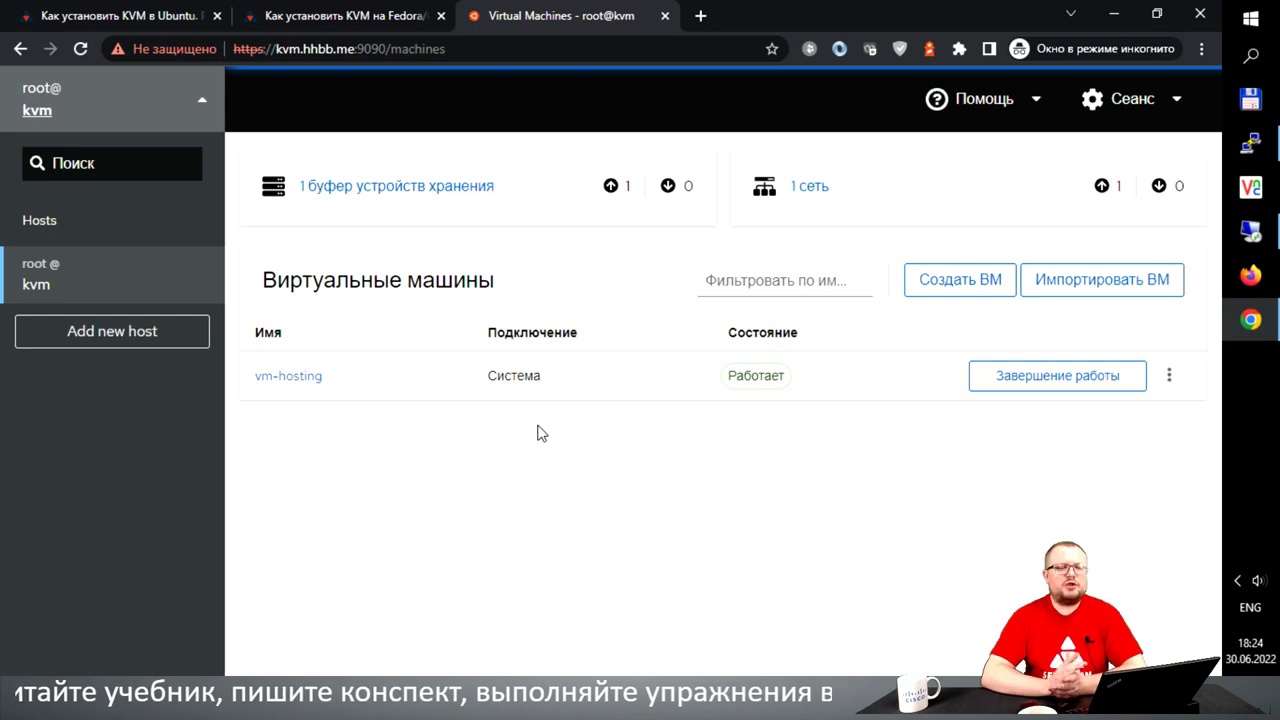
click(1248, 146)
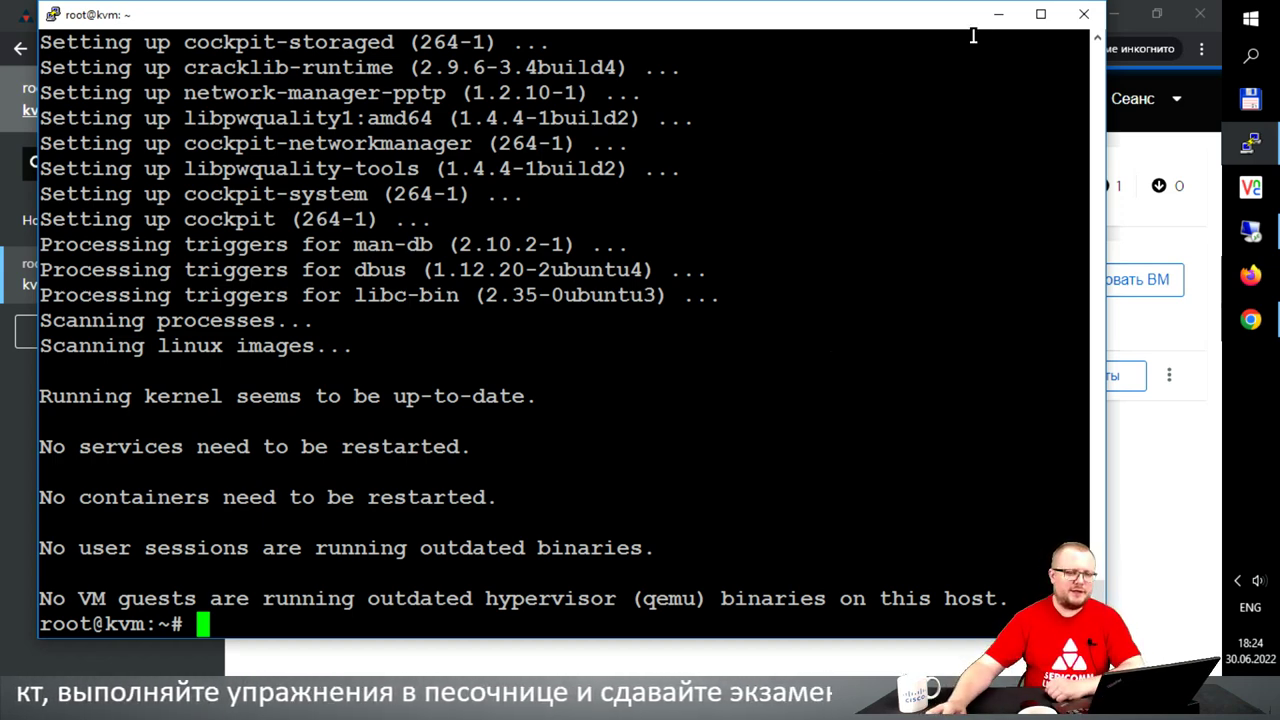
- Minimise the PuTTY KVM-host session and switch to the remote Xfce desktop
click(998, 14)
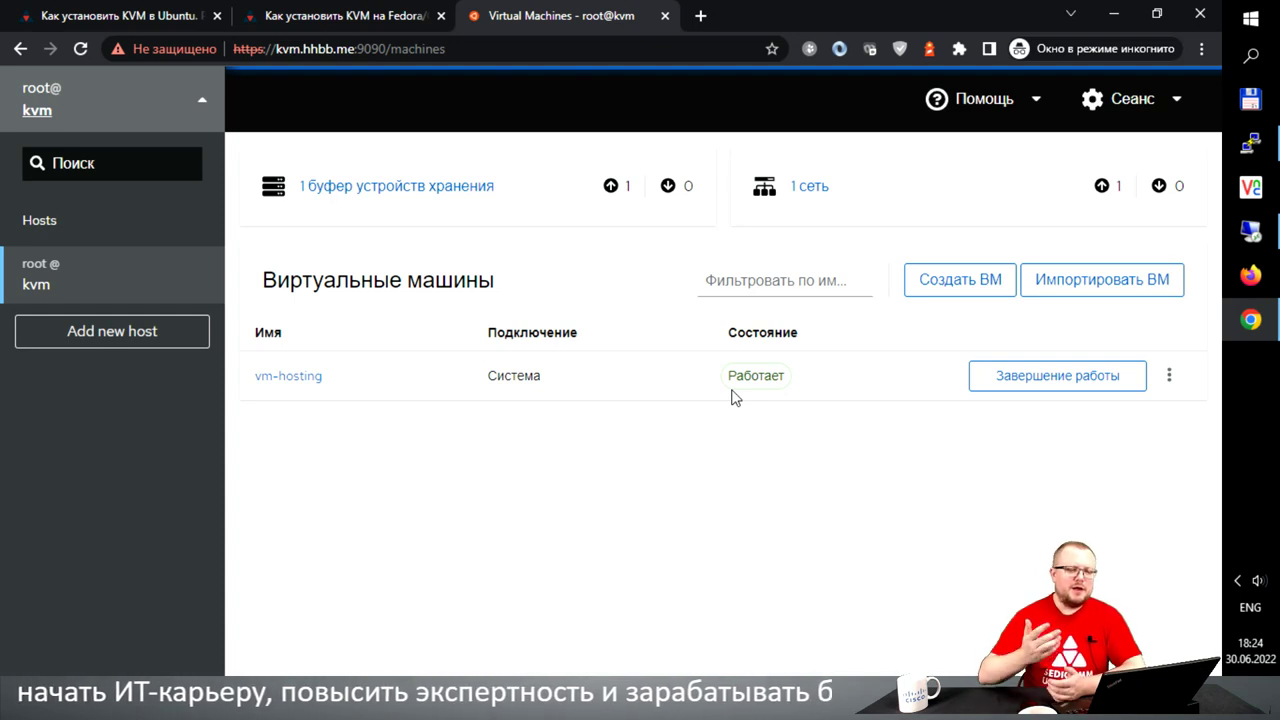
click(1251, 236)
- Unlock the remote desktop with the account password and run apt install virt-manager
text(********)
click(797, 414)
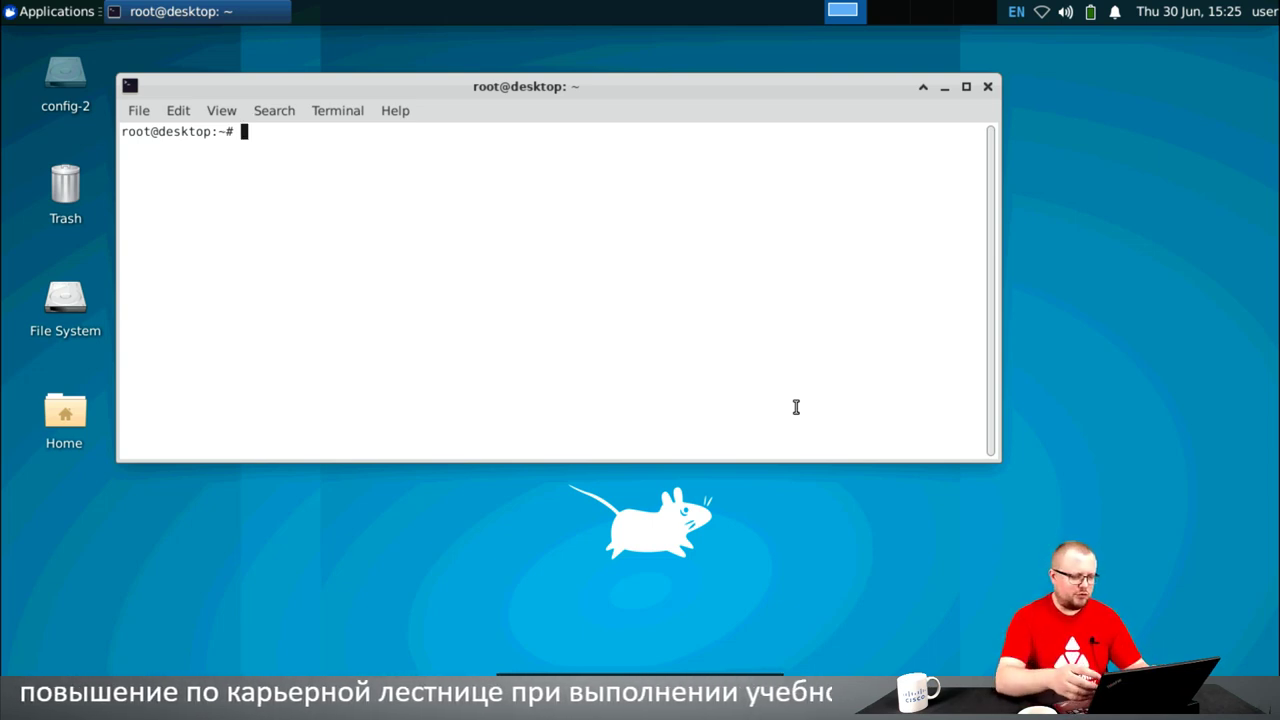
text(apt )
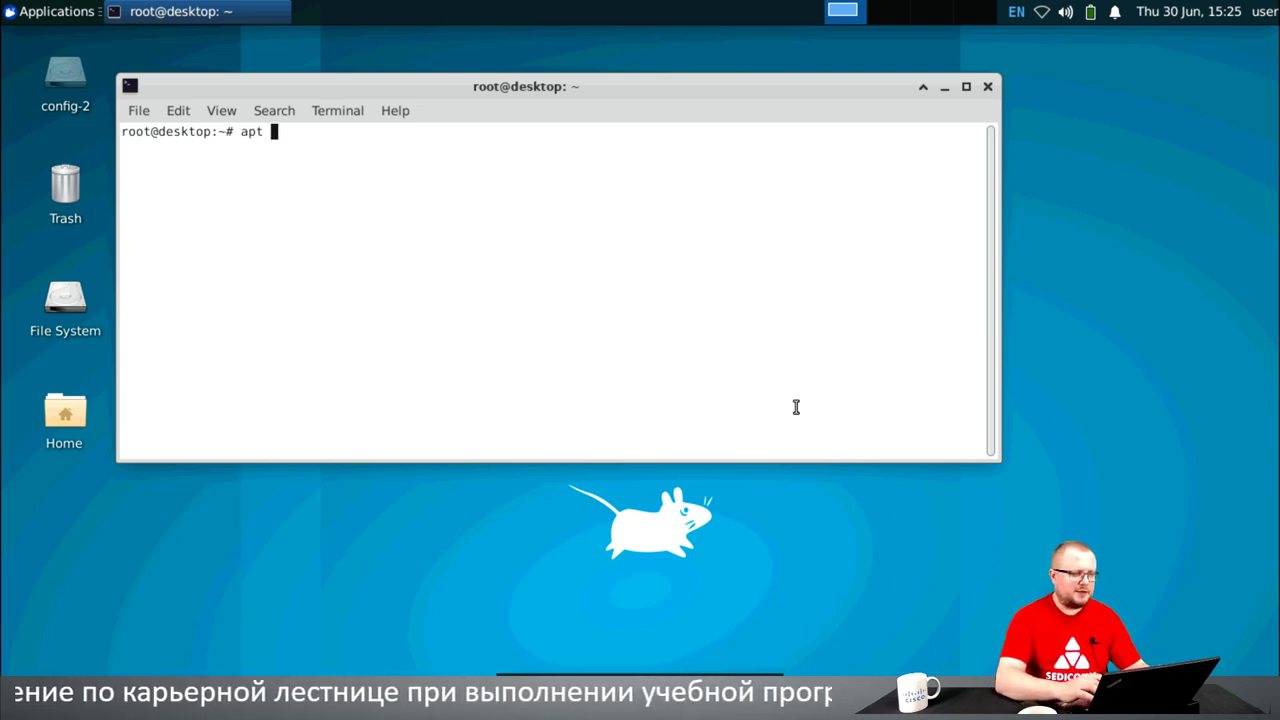
text(instal)
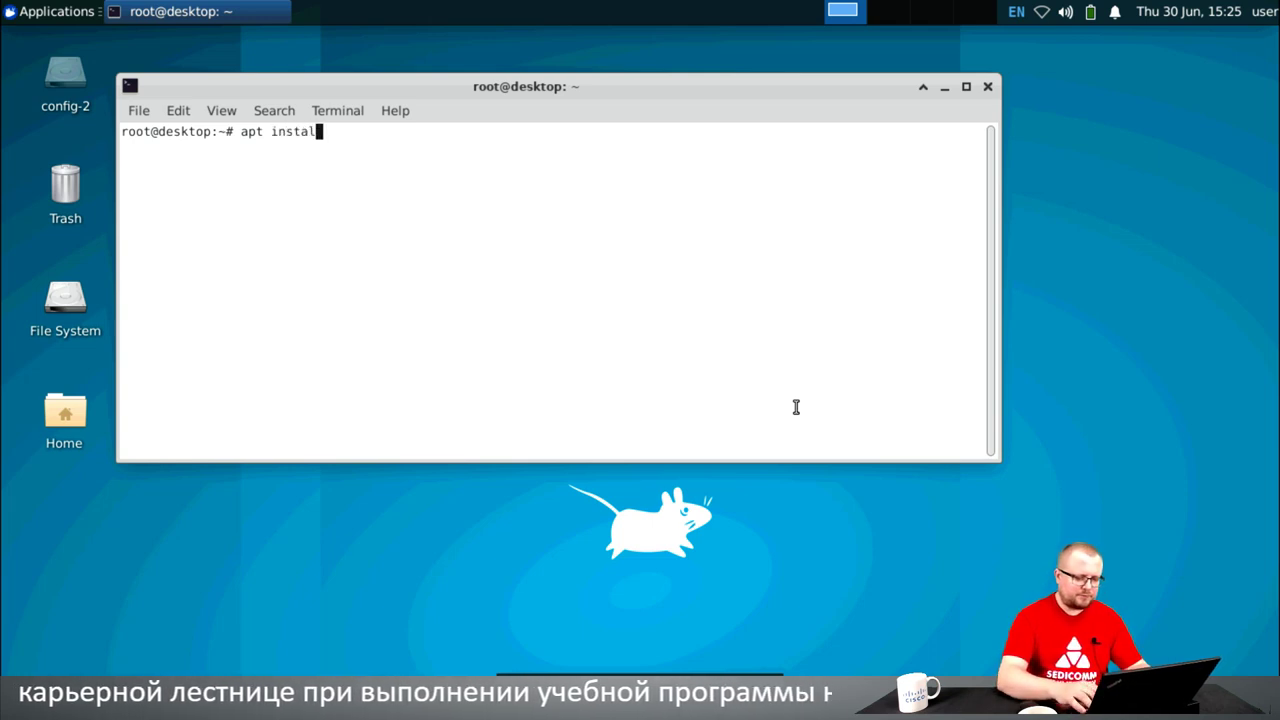
text(l virt-m)
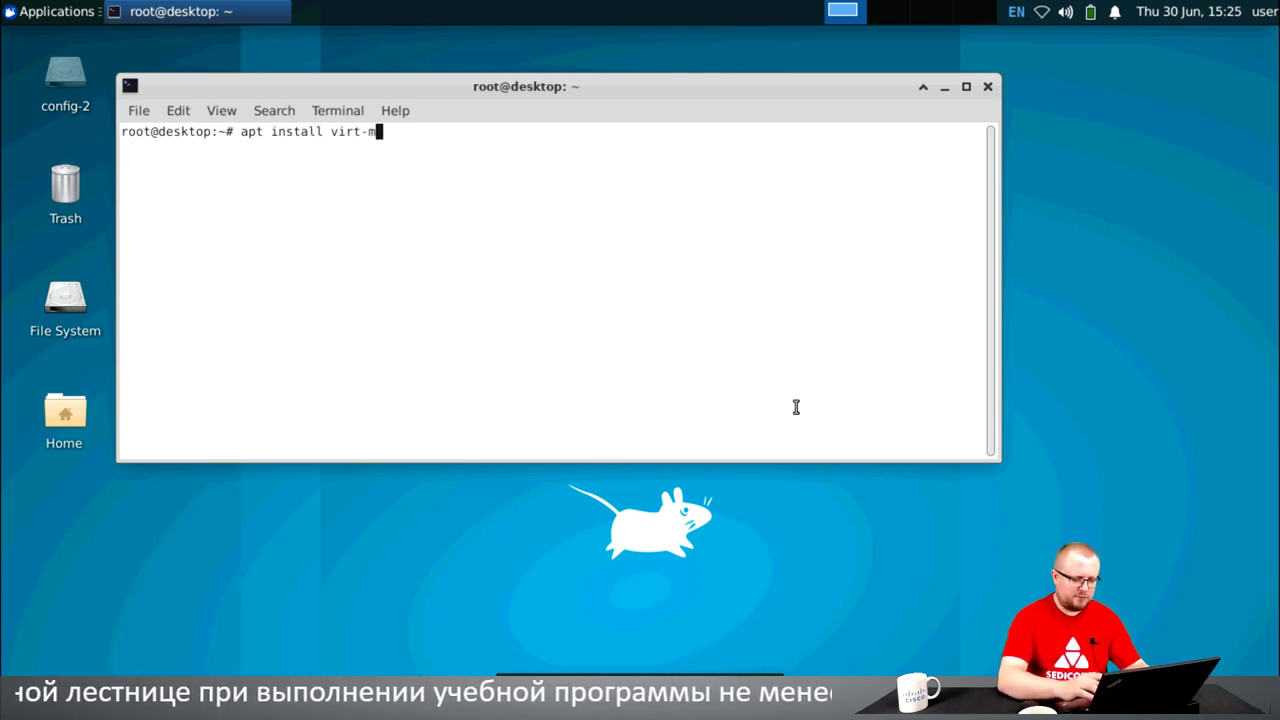
text(anager)
key(Return)
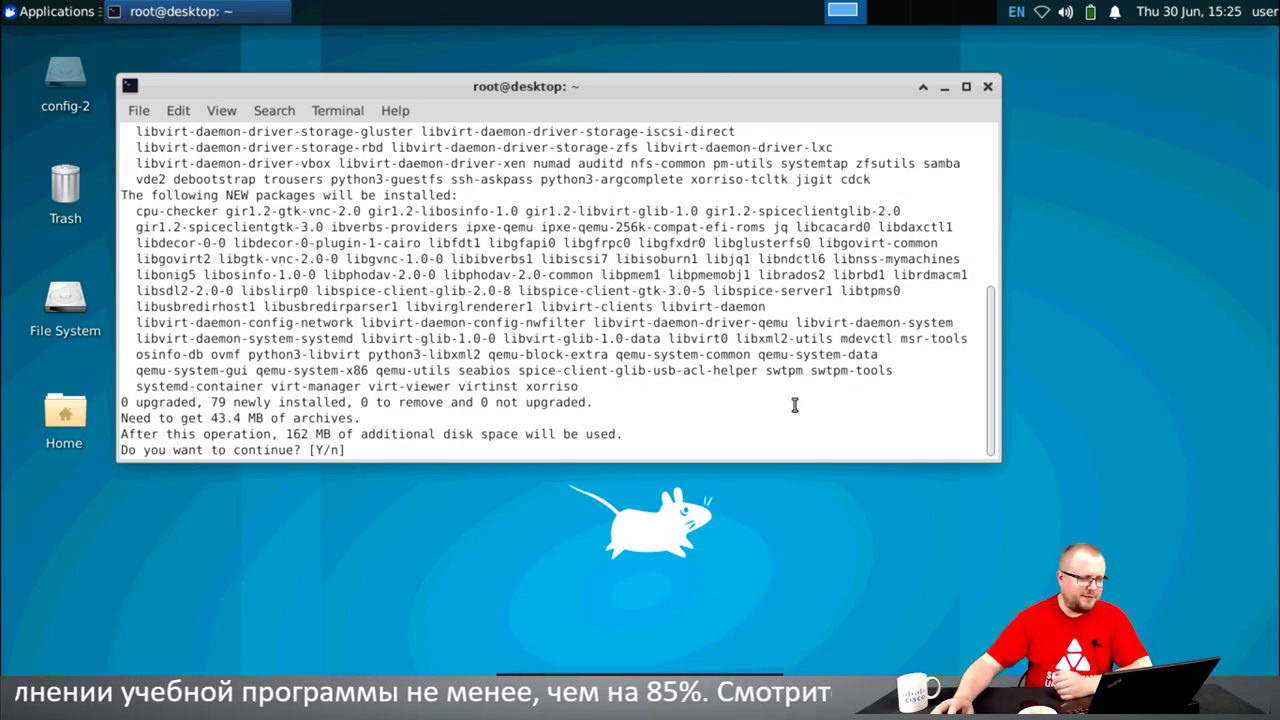
- Review the summary of 79 new packages and 162 MB, then confirm the installation
drag(218, 402, 446, 410)
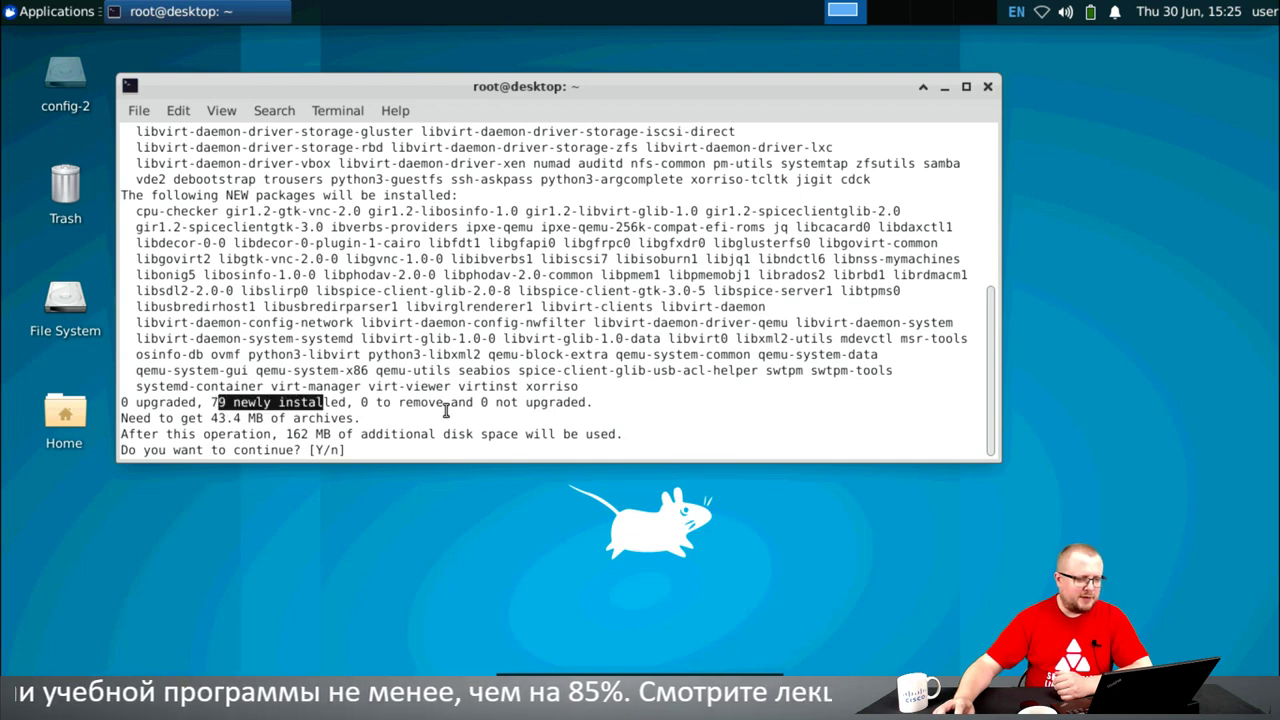
click(558, 383)
drag(285, 436, 390, 436)
click(492, 354)
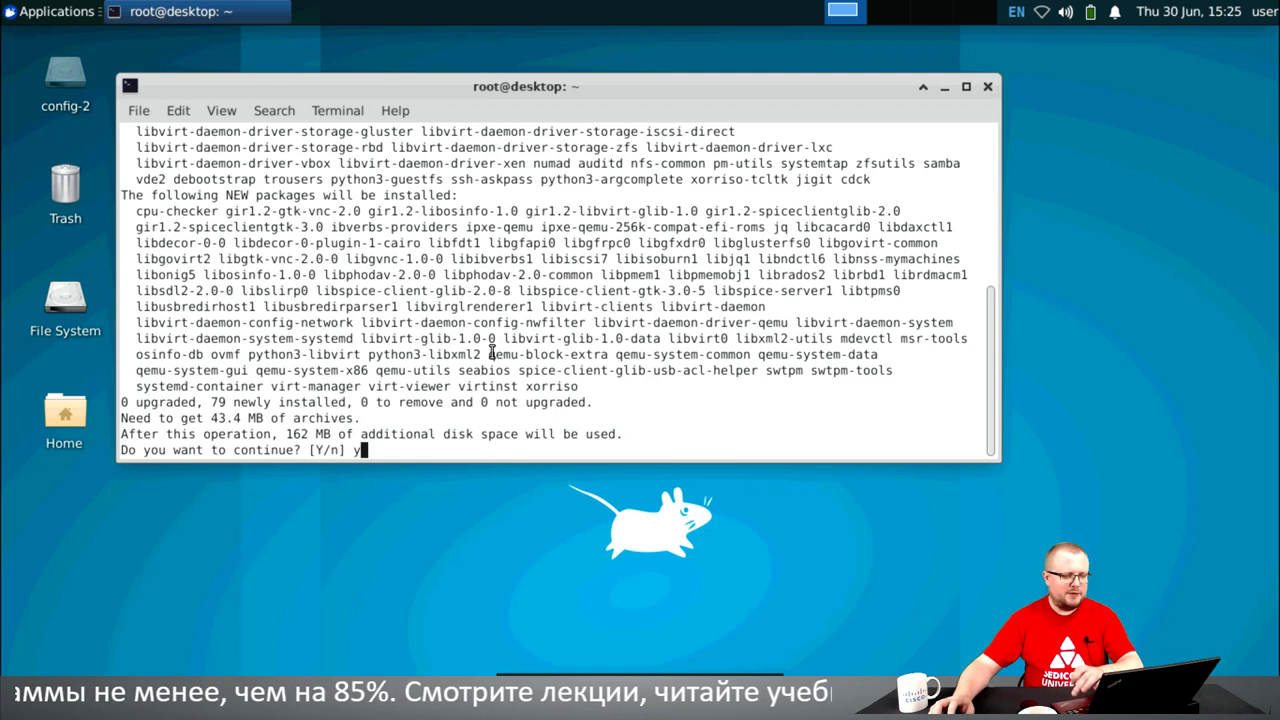
key(Return)
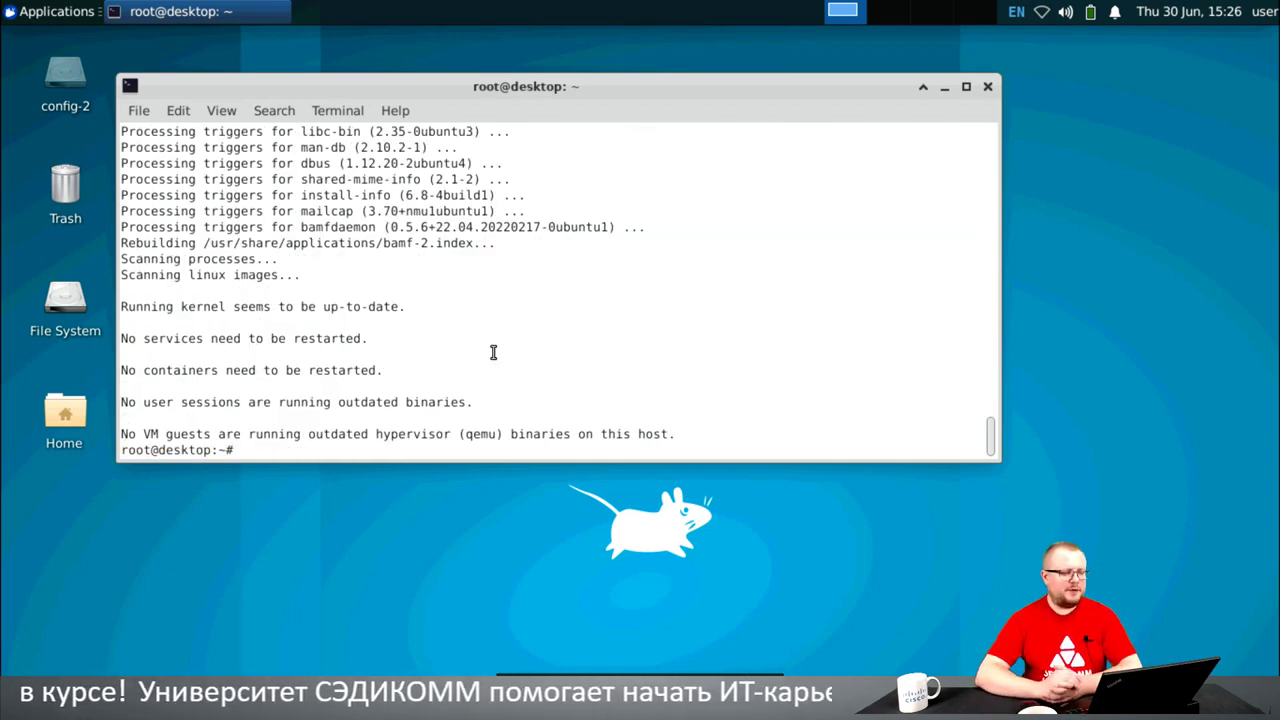
- Install ssh-askpass, then run virt-manager from the terminal, which fails with cannot open display
text(apt install virt-manager)
key(BackSpace)
key(BackSpace)
key(BackSpace)
key(BackSpace)
key(BackSpace)
key(BackSpace)
key(BackSpace)
key(BackSpace)
key(BackSpace)
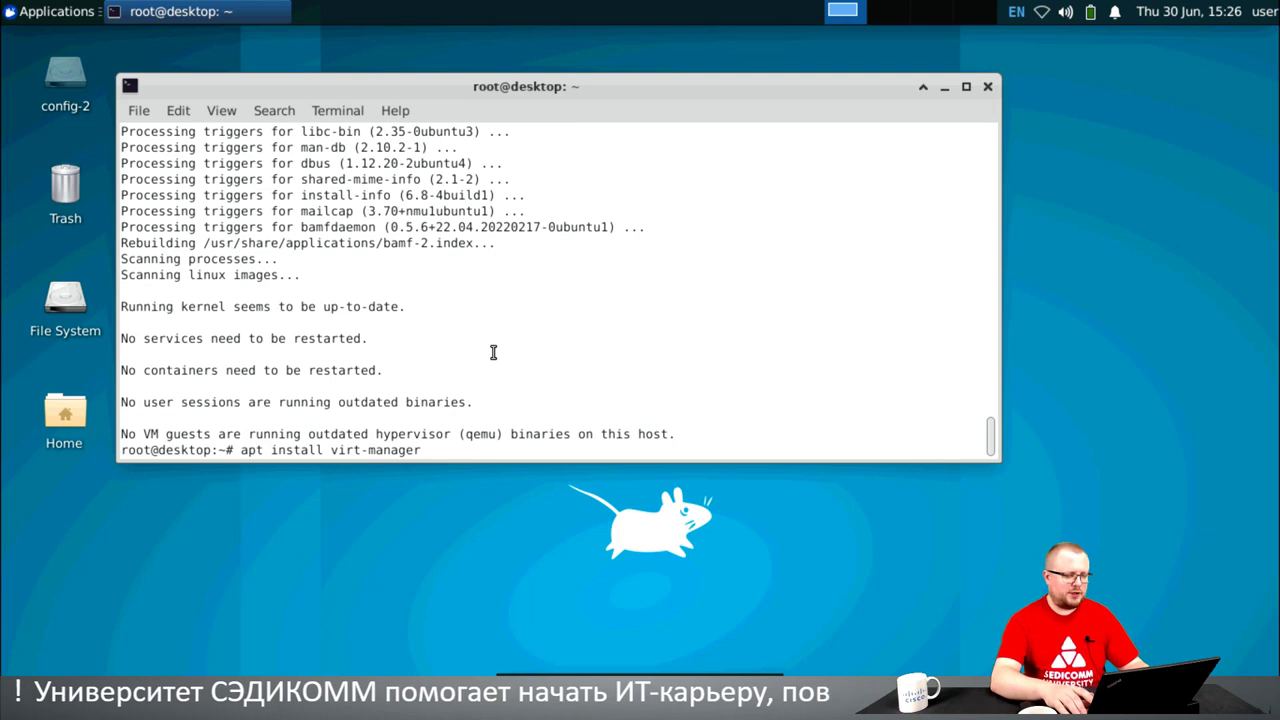
key(BackSpace)
key(BackSpace)
key(BackSpace)
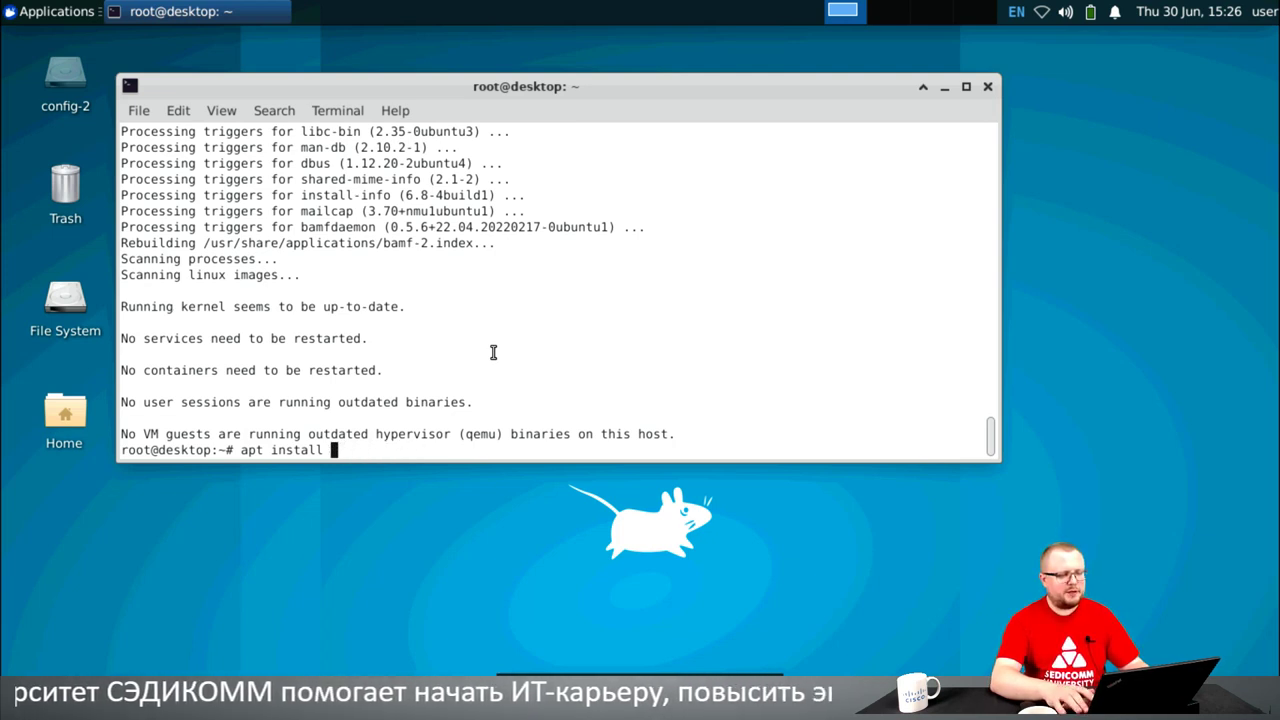
text(ss)
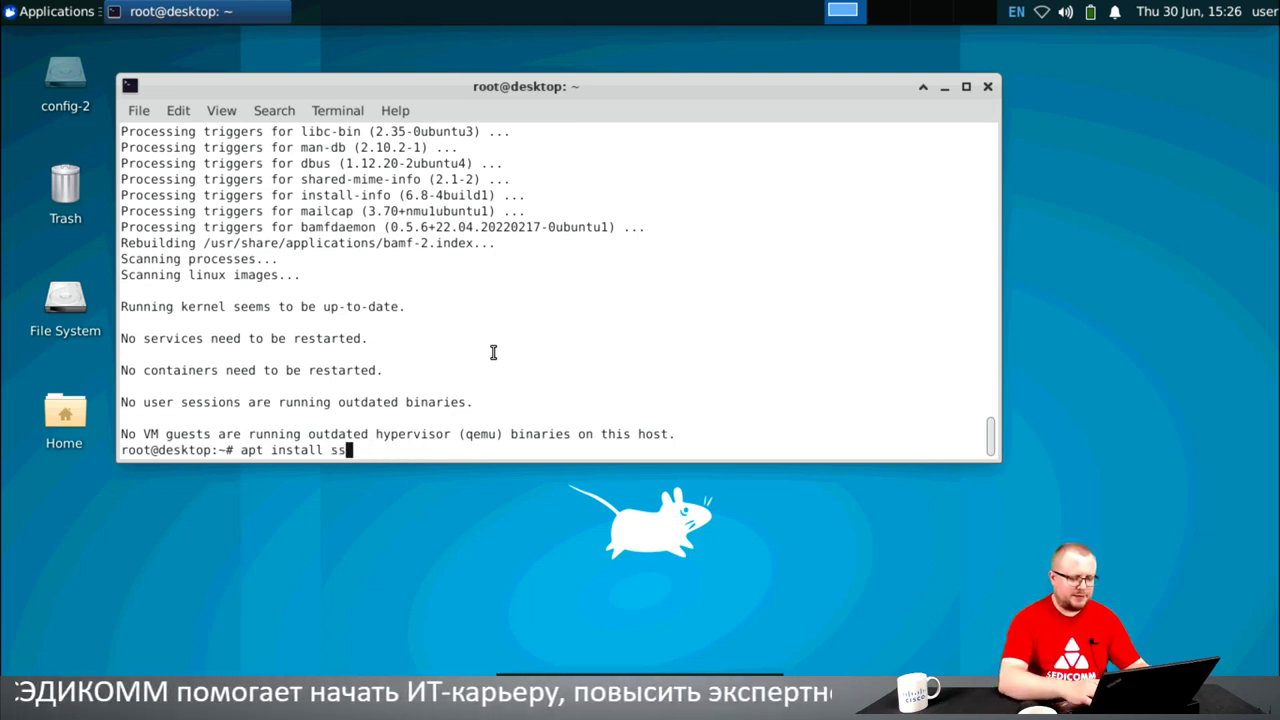
text(h-a)
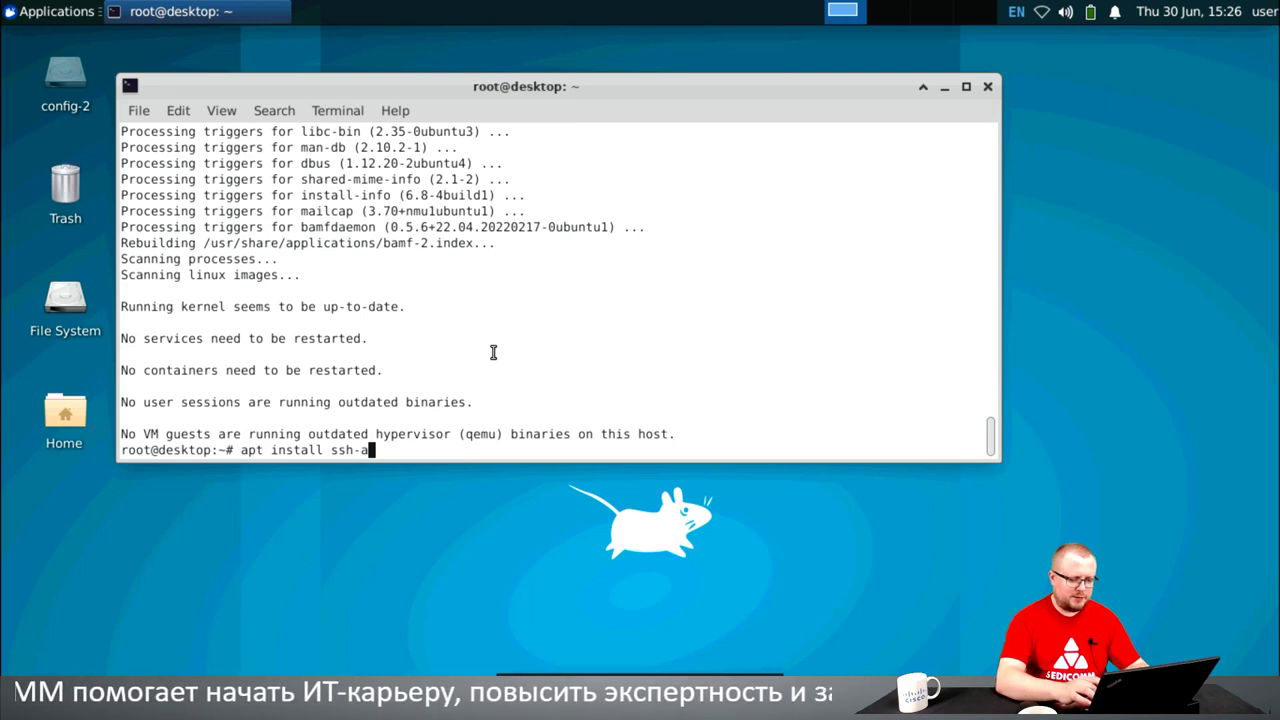
text(skpass)
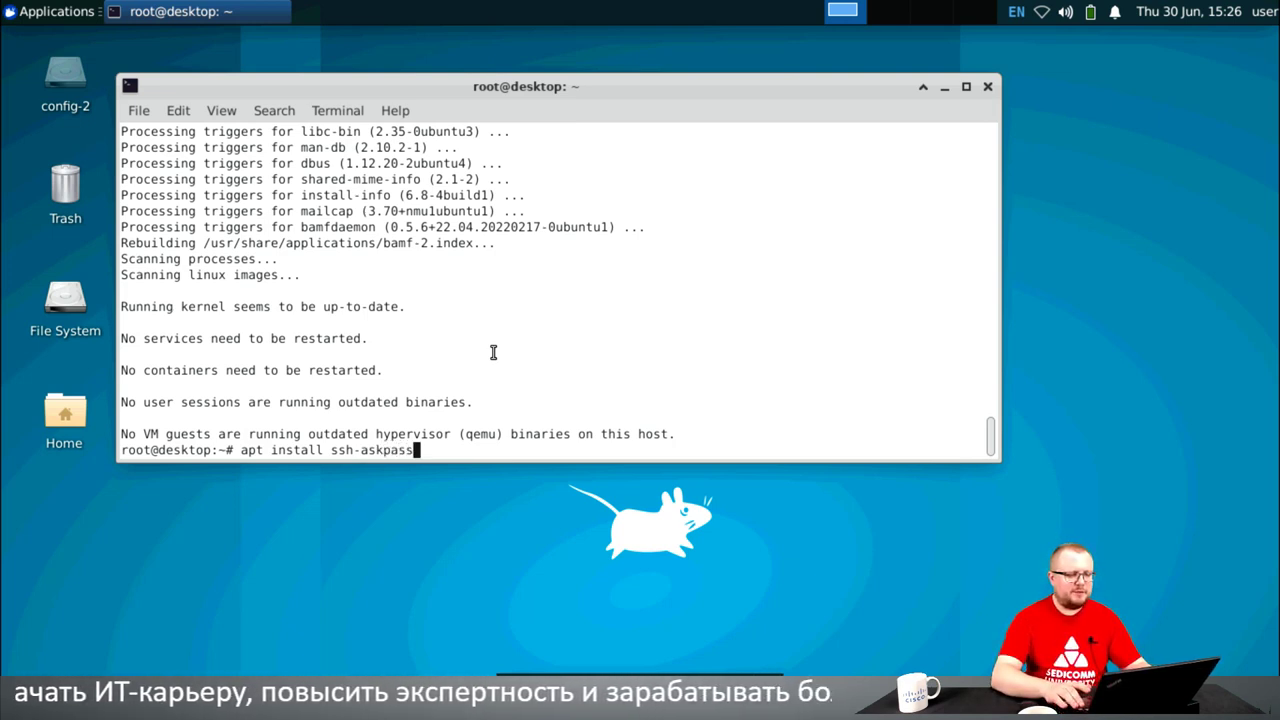
key(Return)
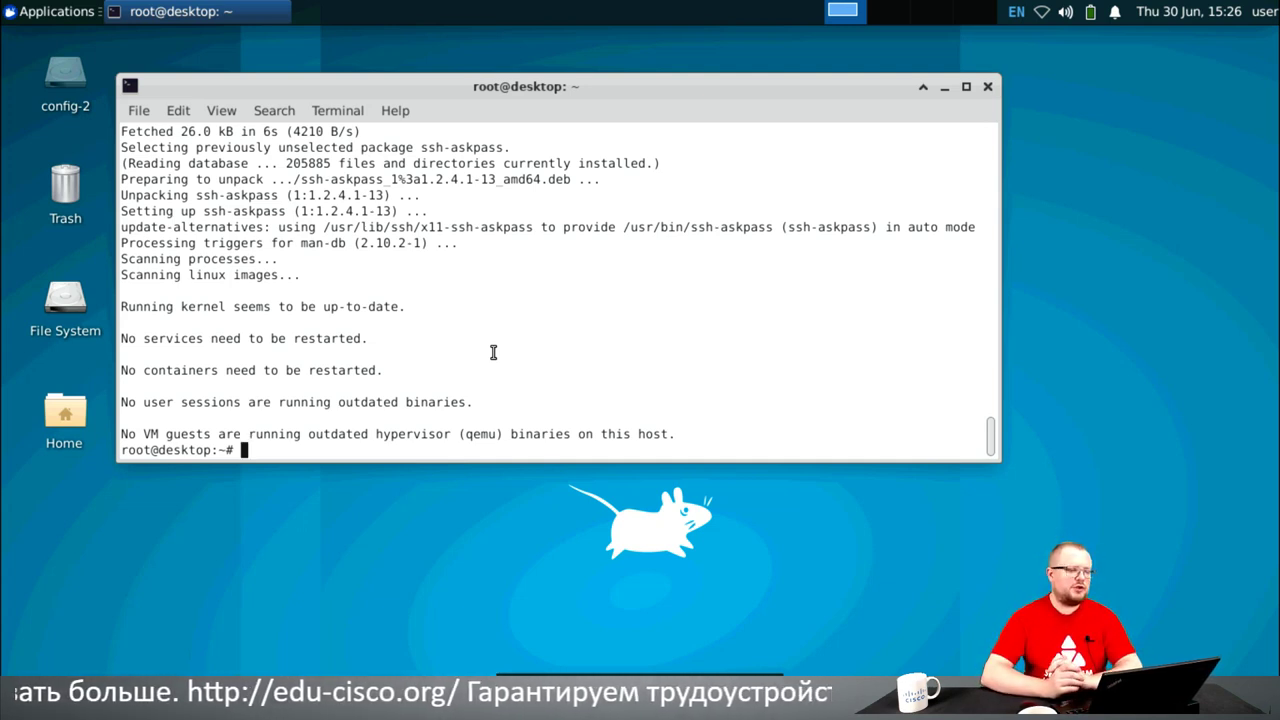
text(virt-m)
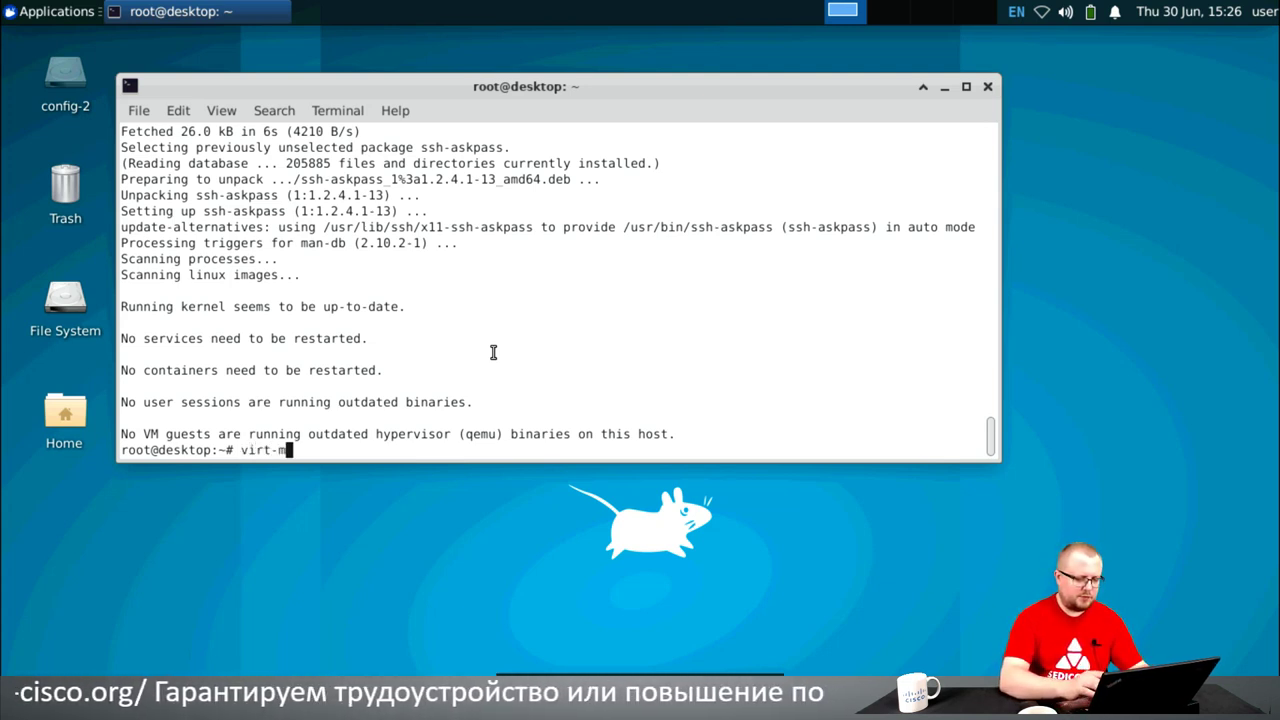
text(anager)
key(Return)
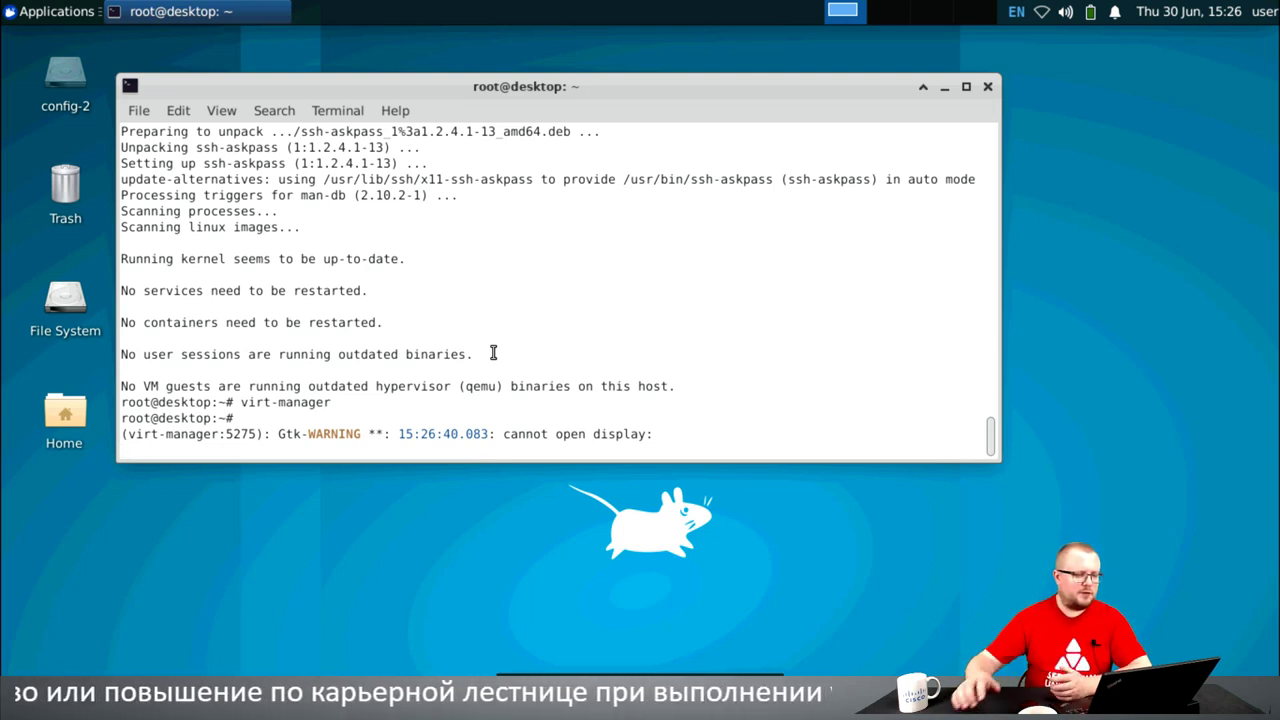
- Interrupt the hung virt-manager terminal command with Ctrl+C
click(50, 11)
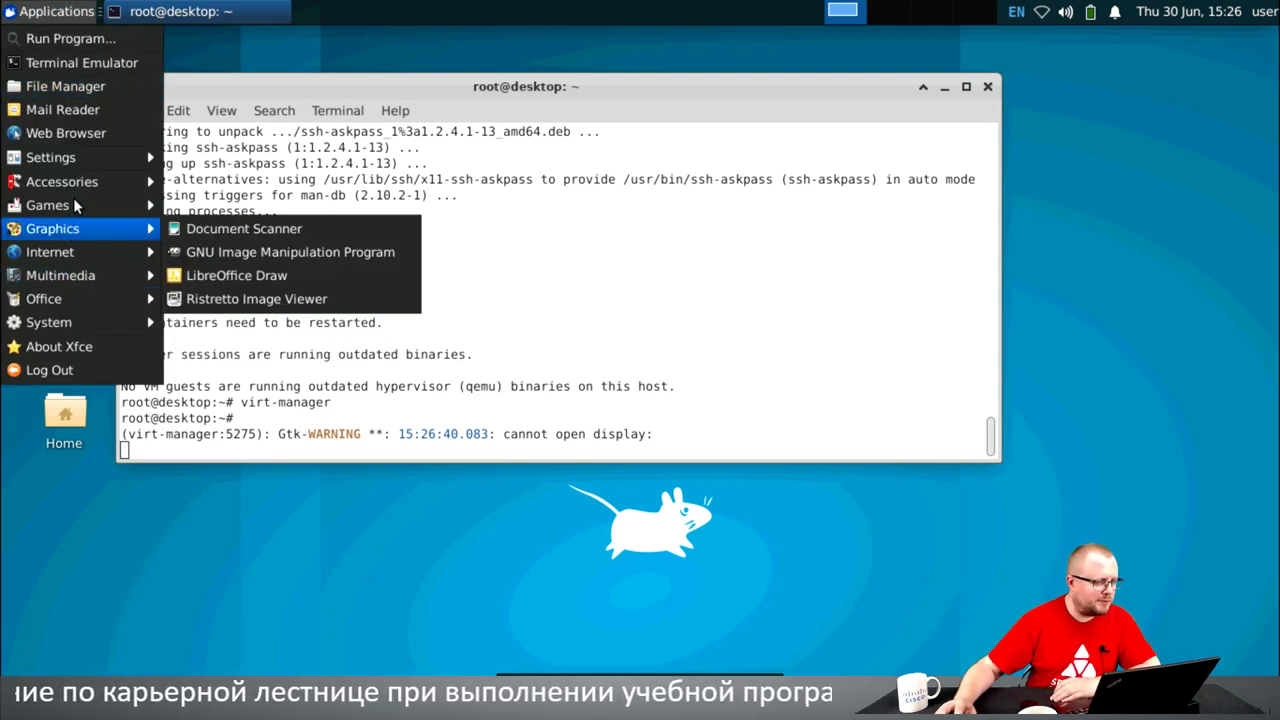
mouse_move(106, 230)
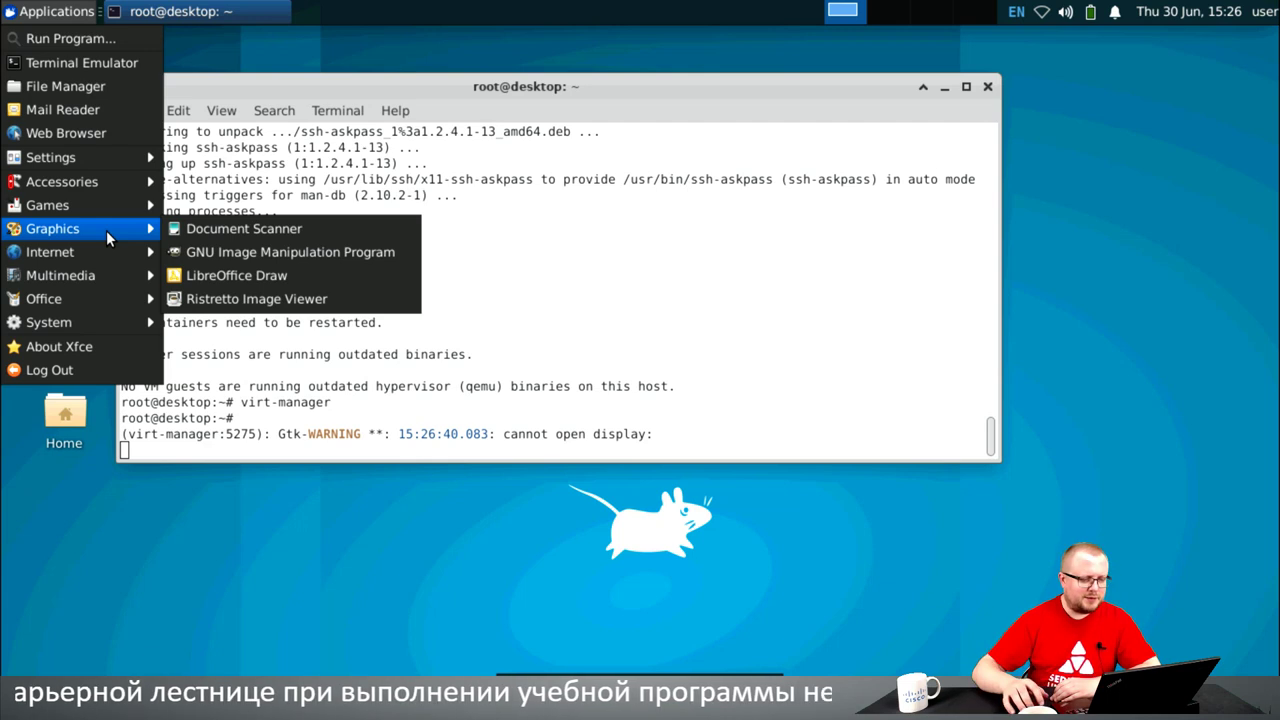
click(808, 307)
key(ctrl+c)
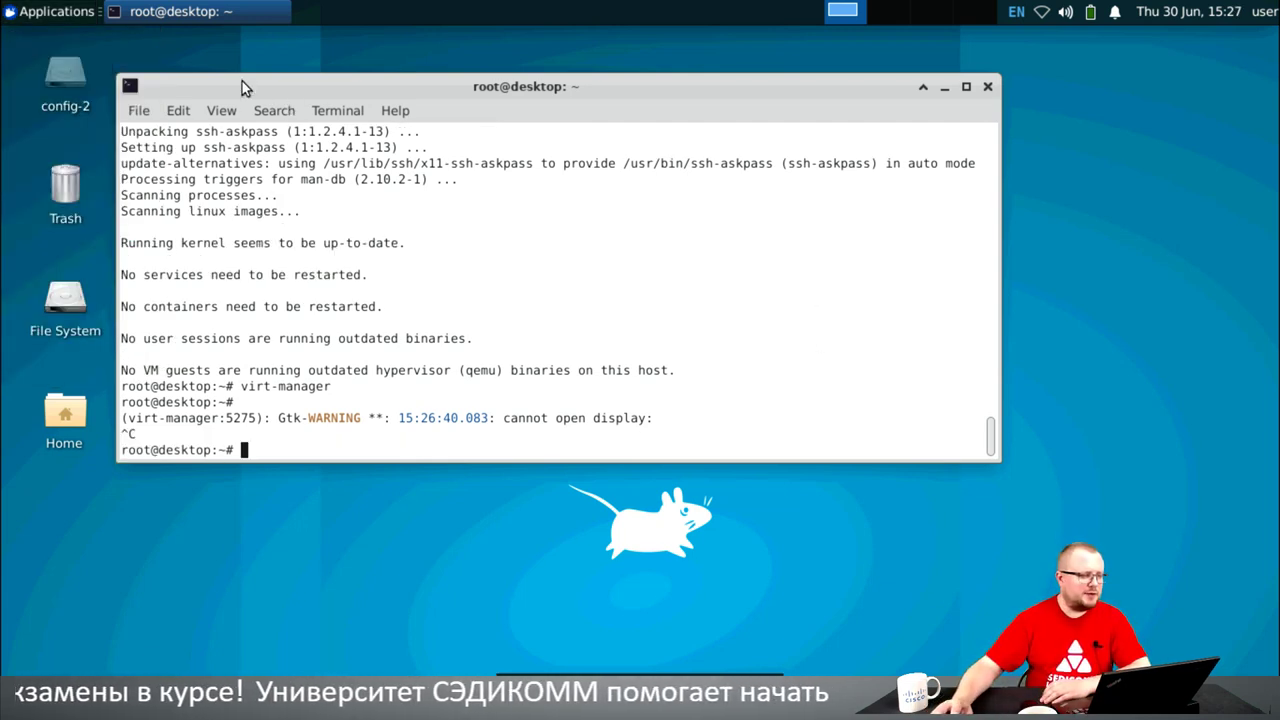
- Search 'virt' in Applications > Run Program and pick virt-manager
click(72, 12)
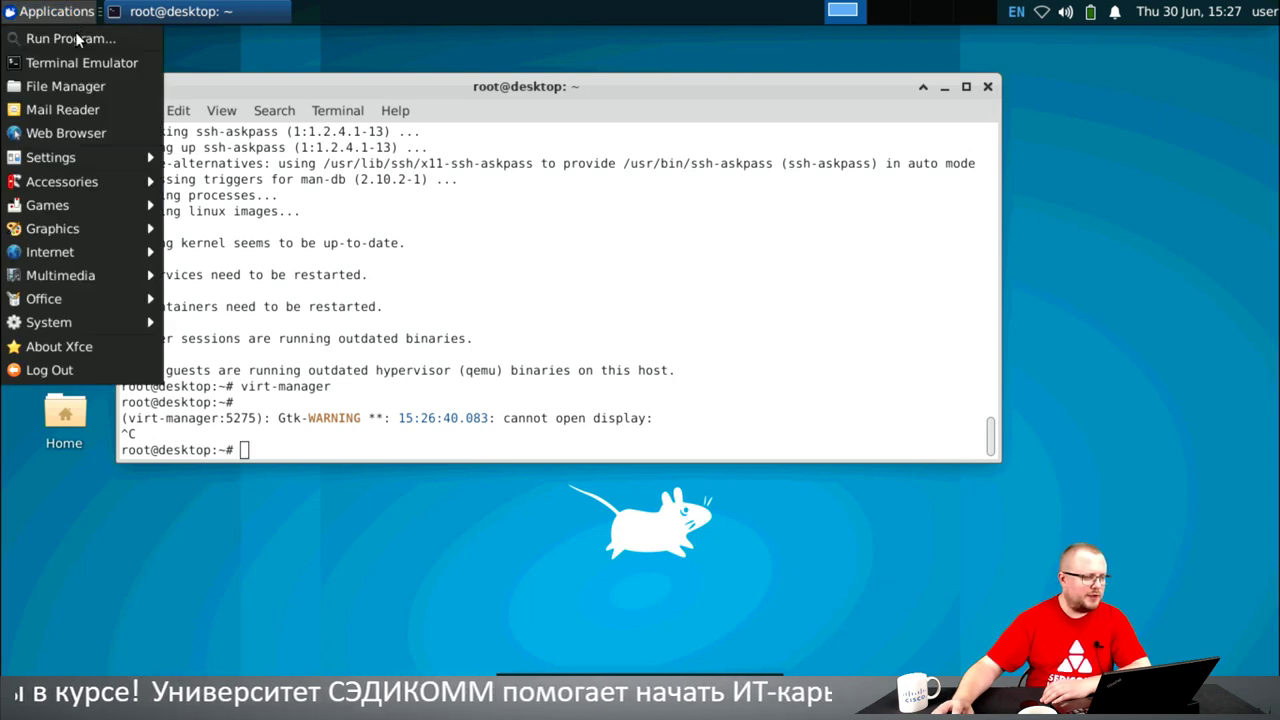
click(77, 38)
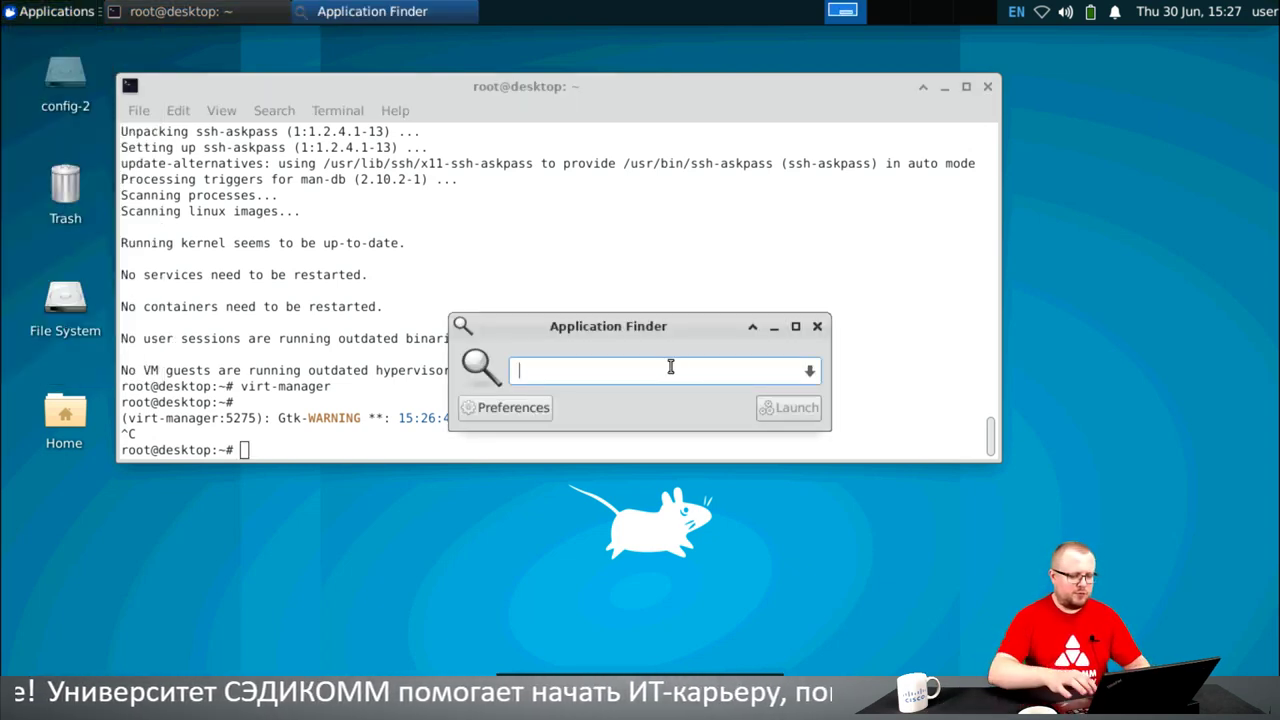
text(virt-manager)
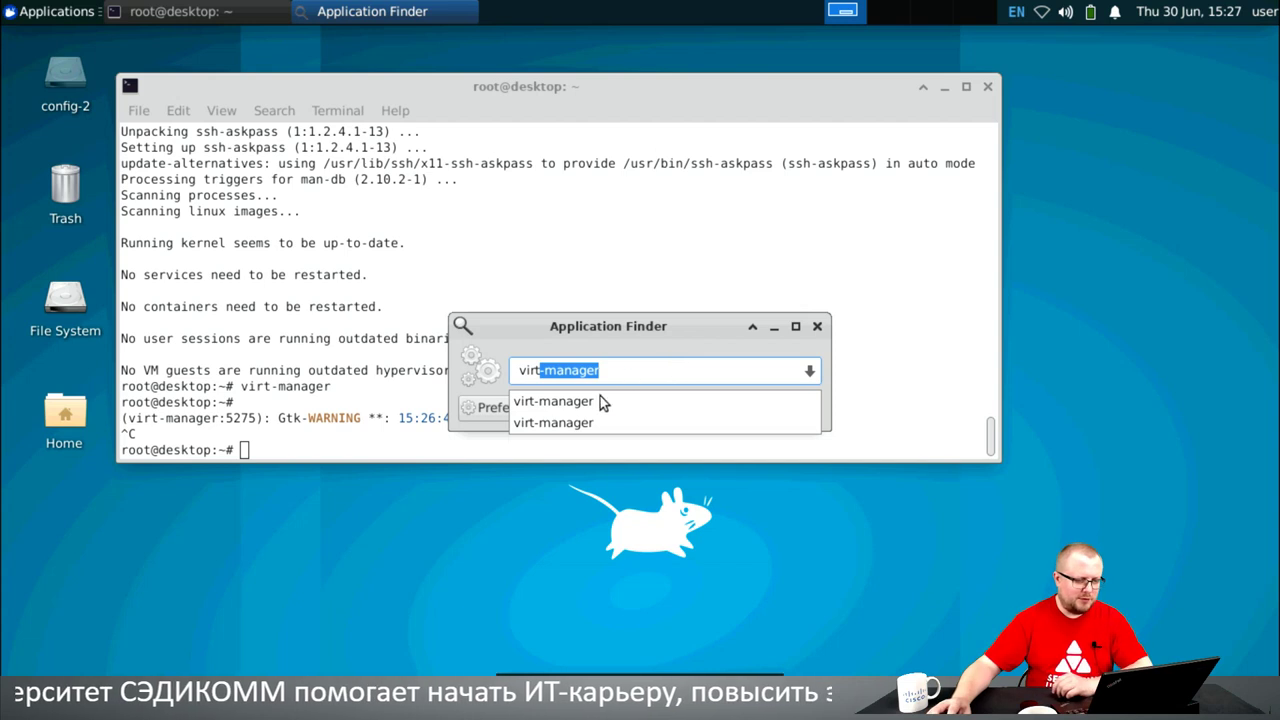
click(603, 400)
- Launch Virtual Machine Manager, move its window up-left and minimise the terminal behind it
click(786, 406)
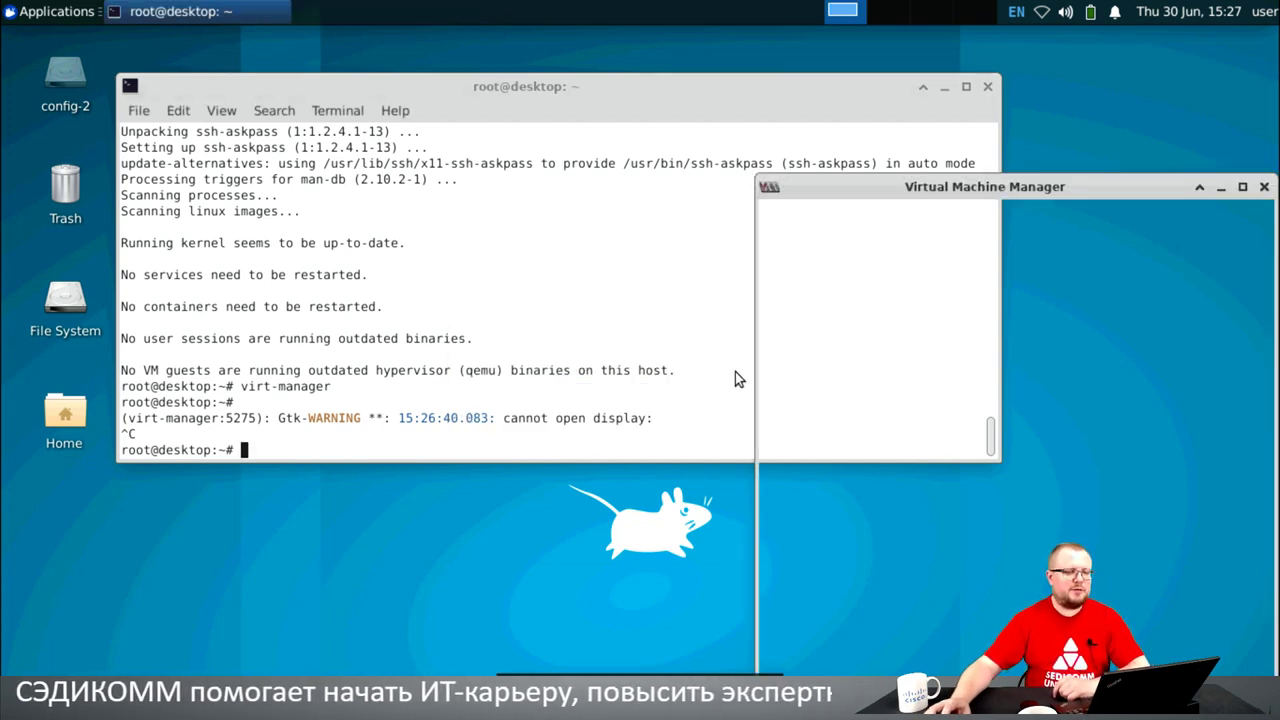
drag(871, 176, 363, 101)
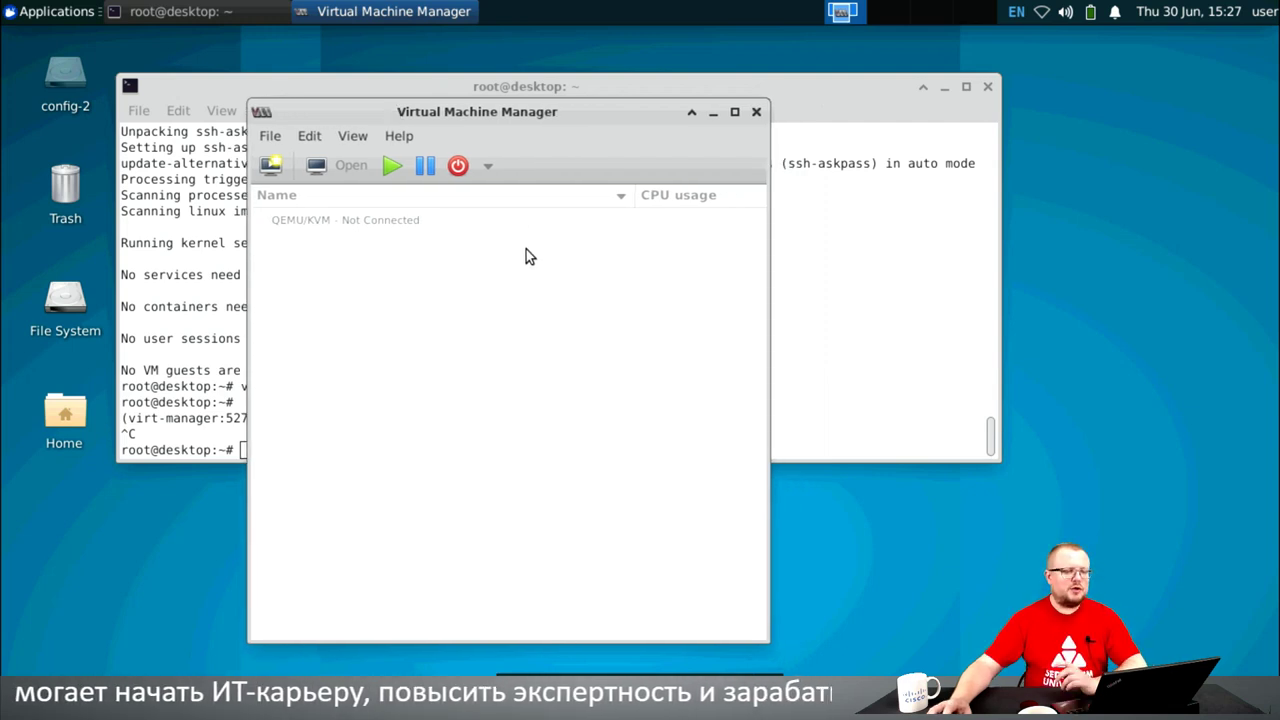
drag(431, 110, 336, 69)
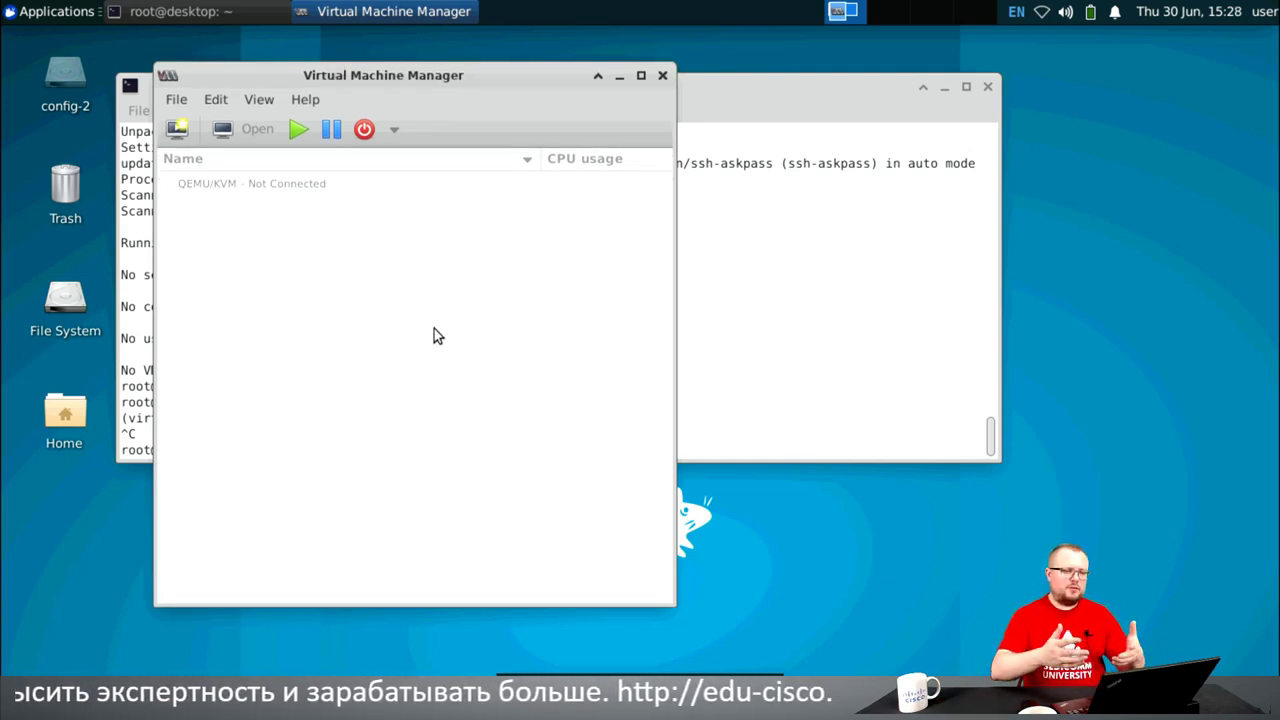
click(943, 88)
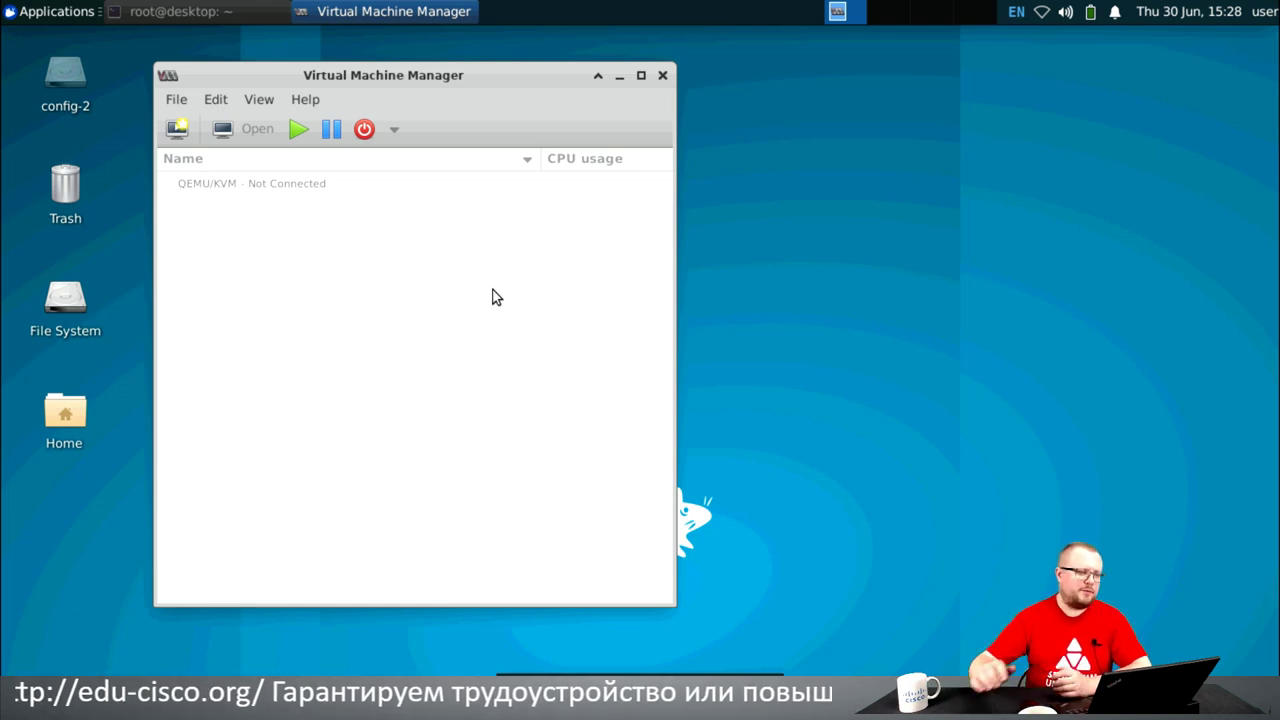
click(180, 100)
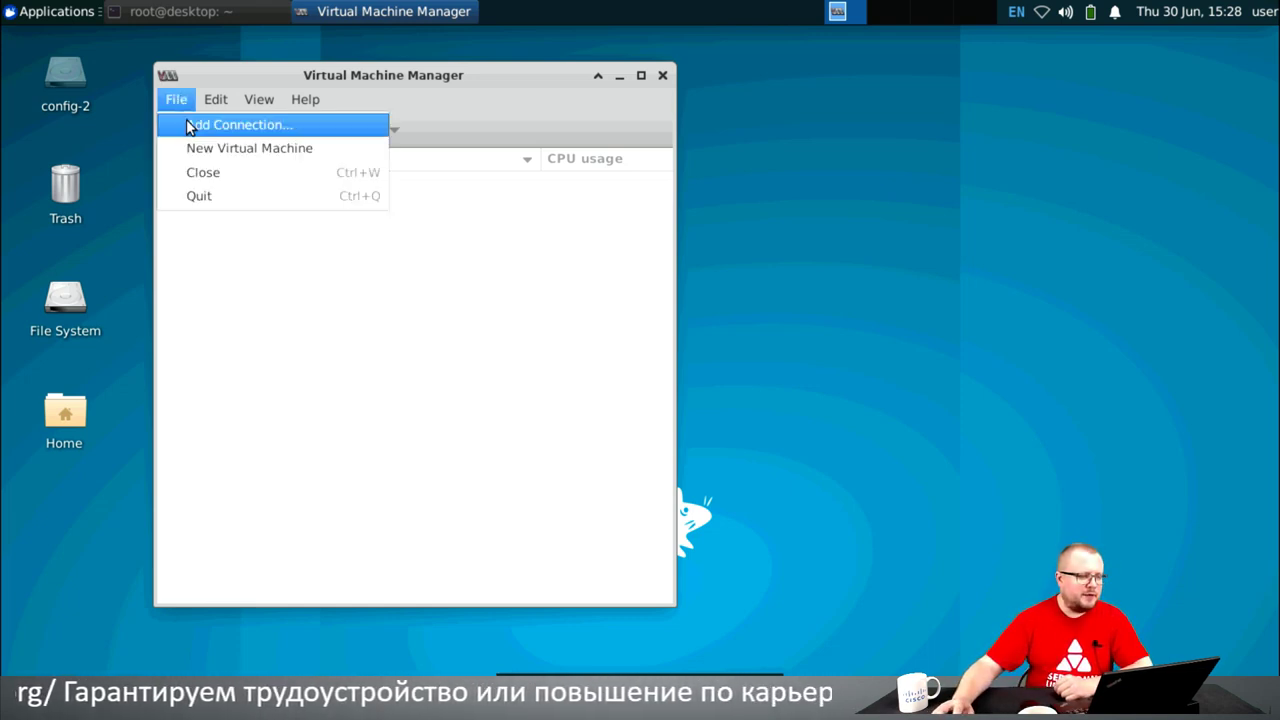
- Add a QEMU/KVM connection over SSH to remote host kvm.hhbb.me and connect
click(186, 121)
click(295, 308)
click(414, 371)
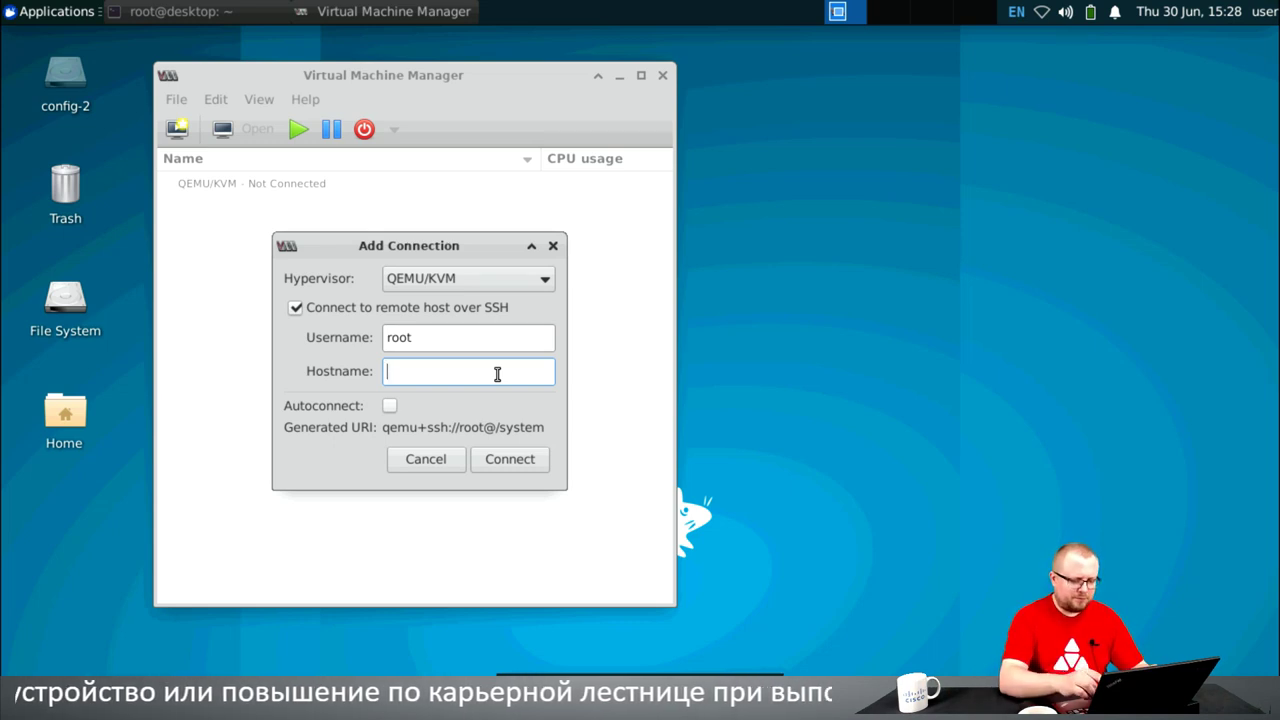
text(kvm.)
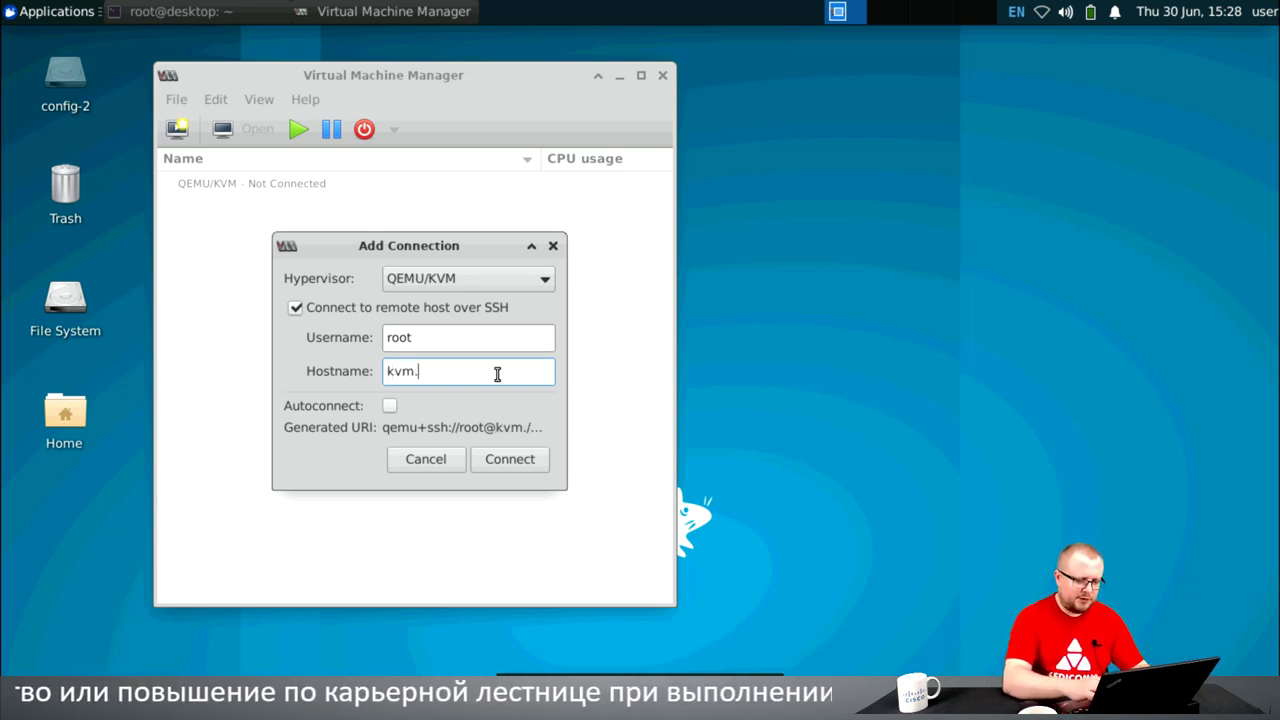
text(hhbb.me)
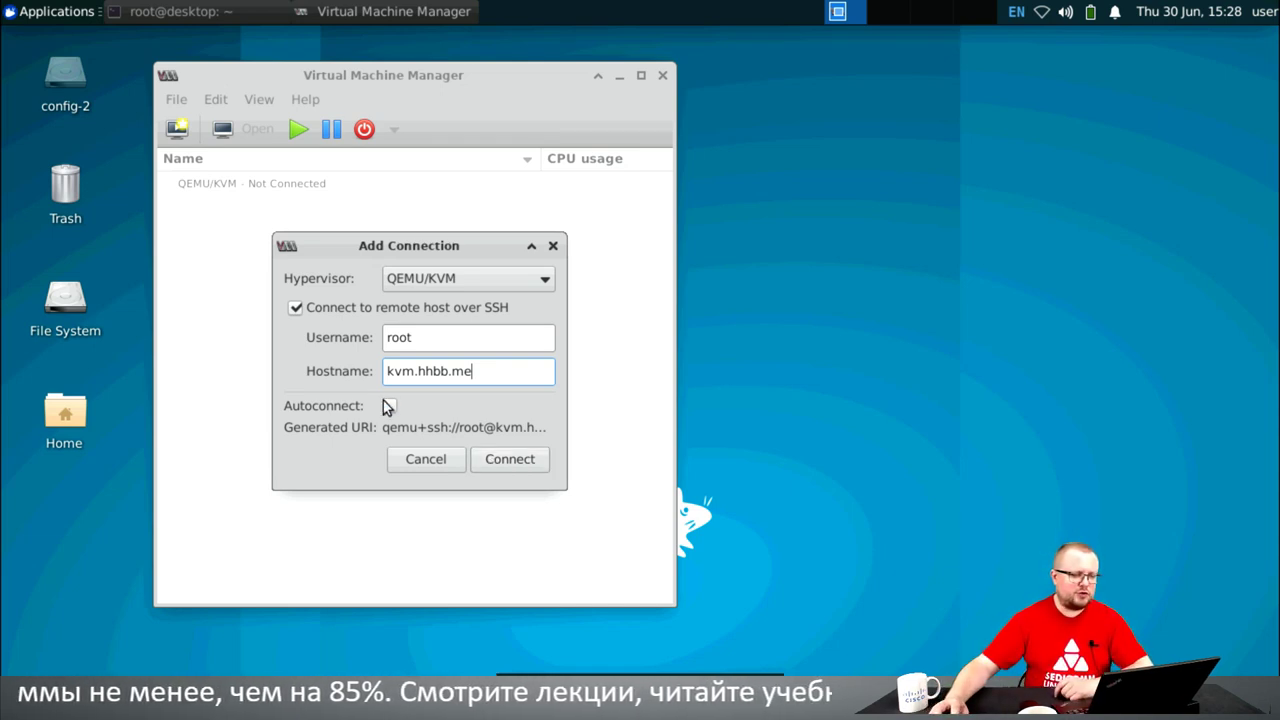
click(520, 457)
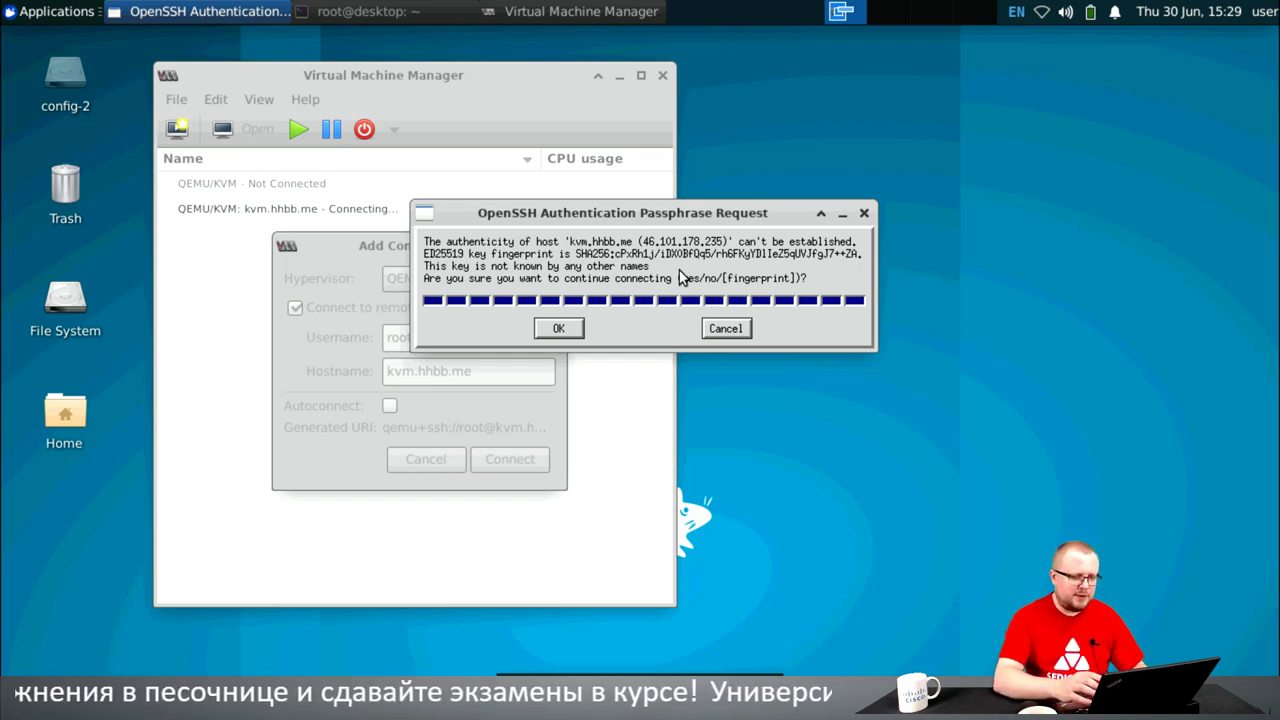
- Accept kvm.hhbb.me's host key with 'yes' and submit root's SSH password
text(yes)
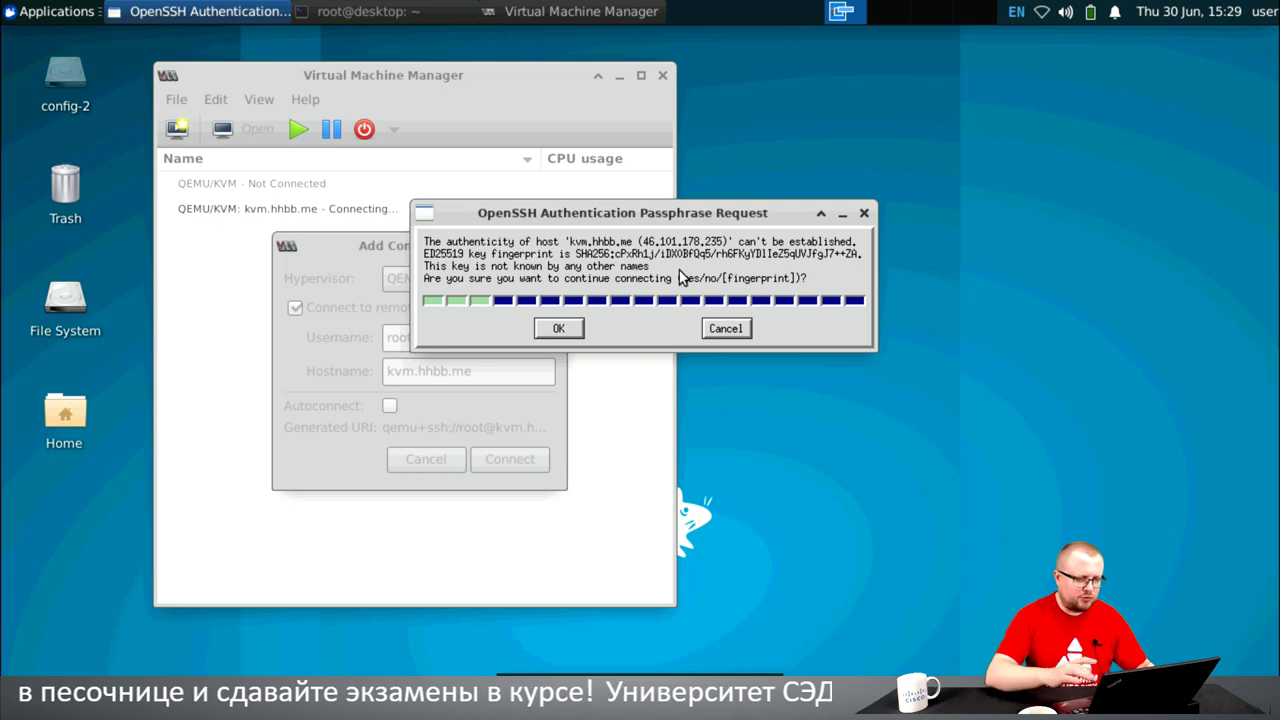
click(562, 328)
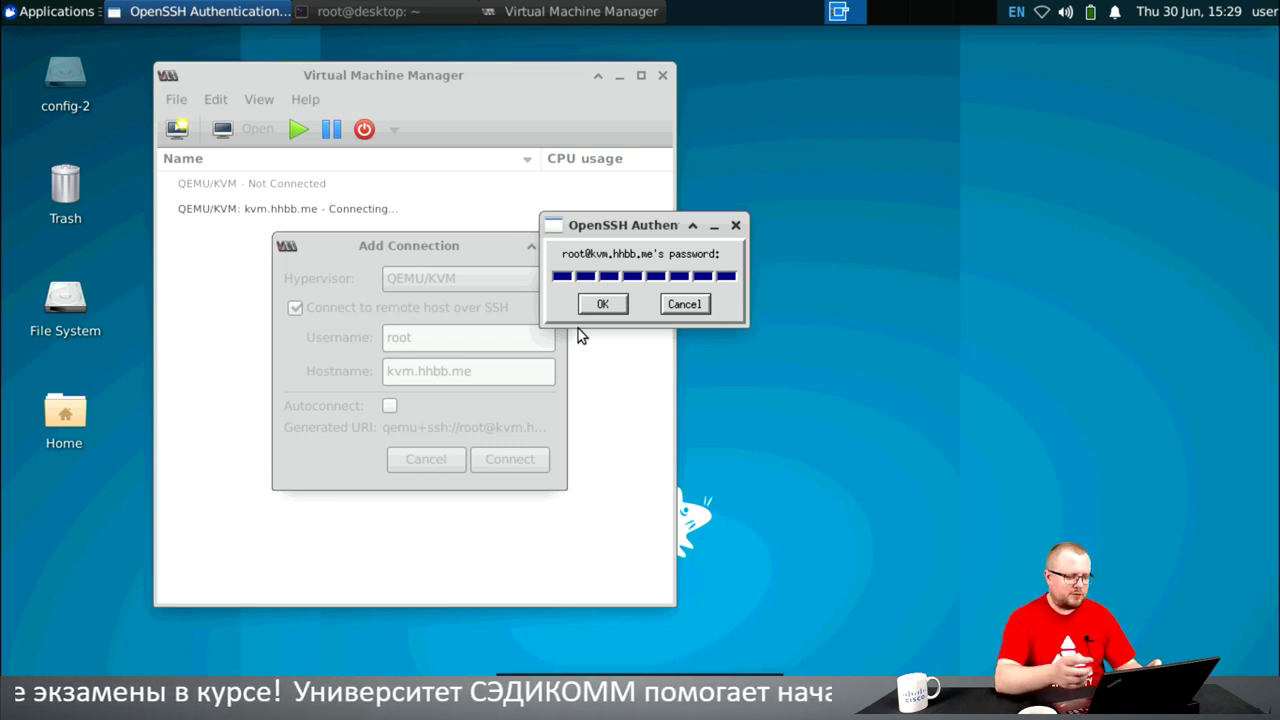
text(*****)
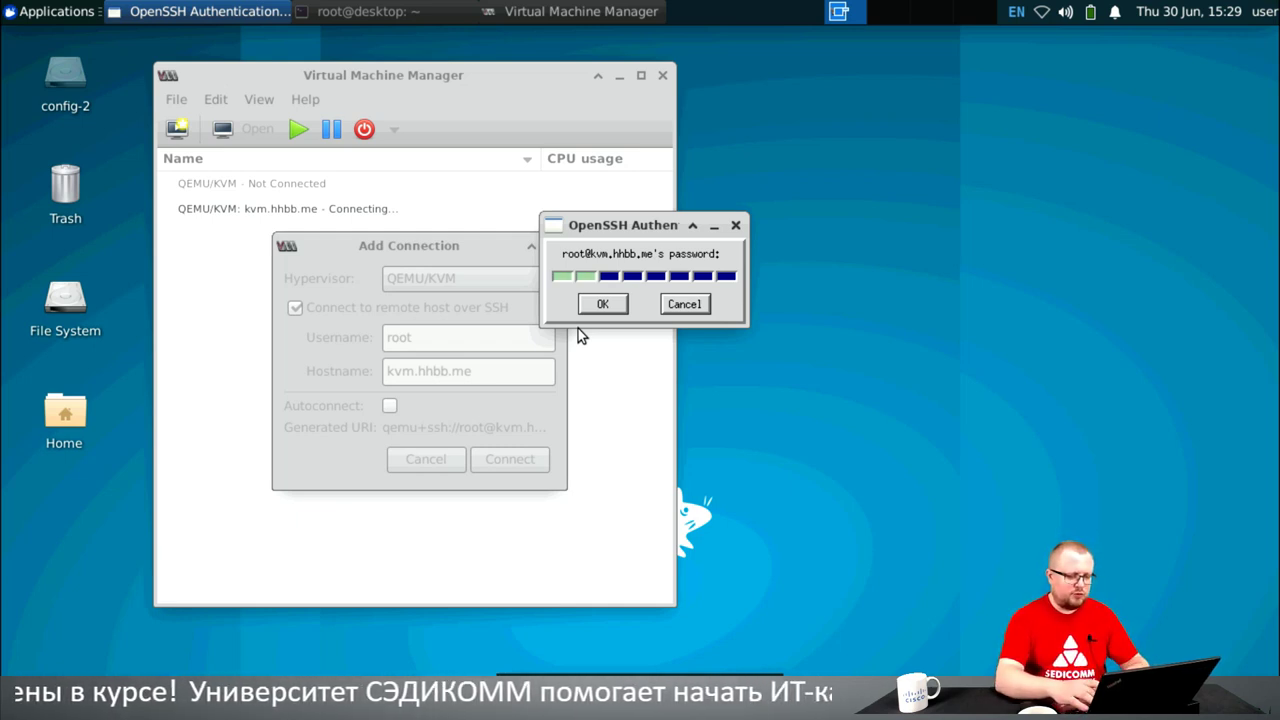
text(***)
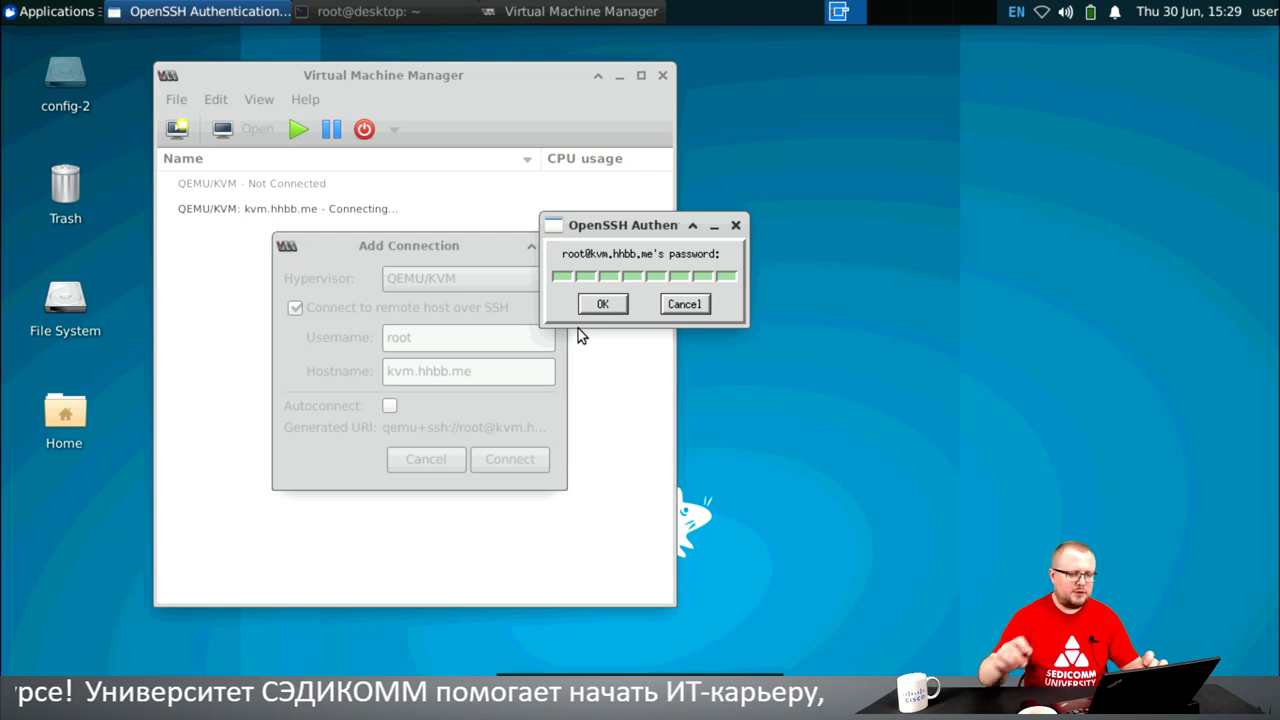
click(603, 304)
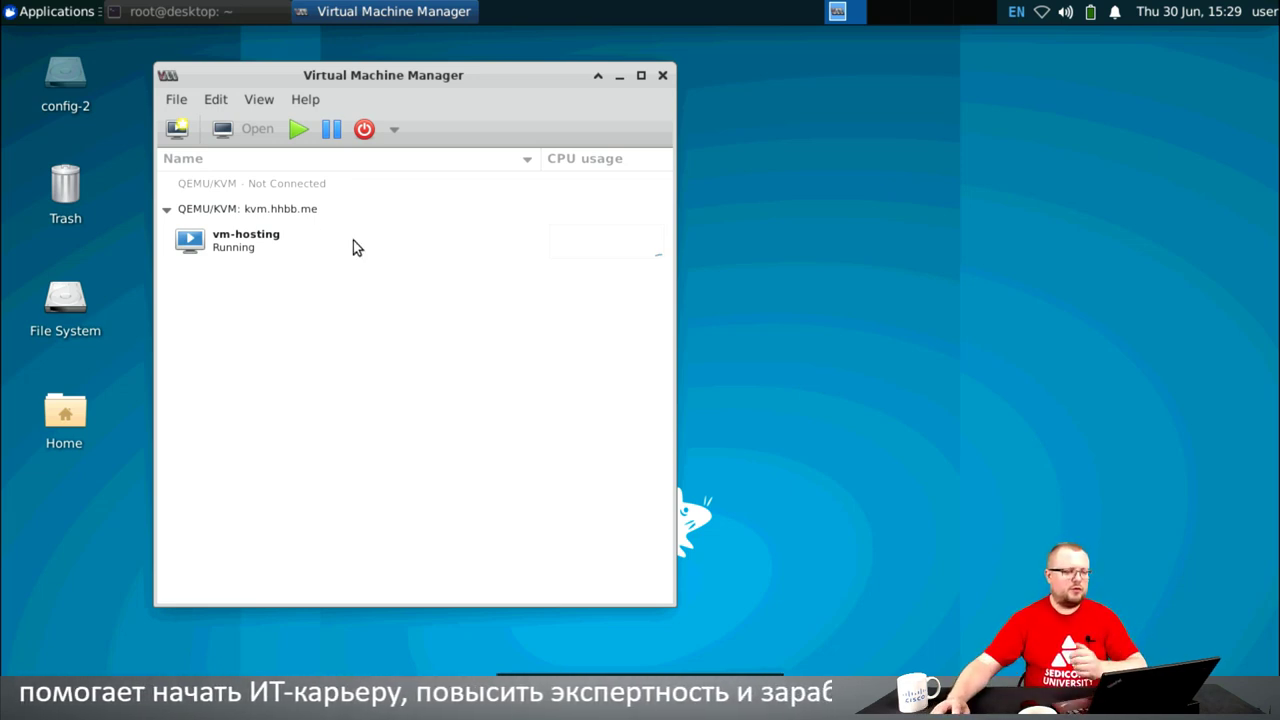
- Open the vm-hosting console window, shrink it and move it up-left
click(256, 238)
right_click(256, 242)
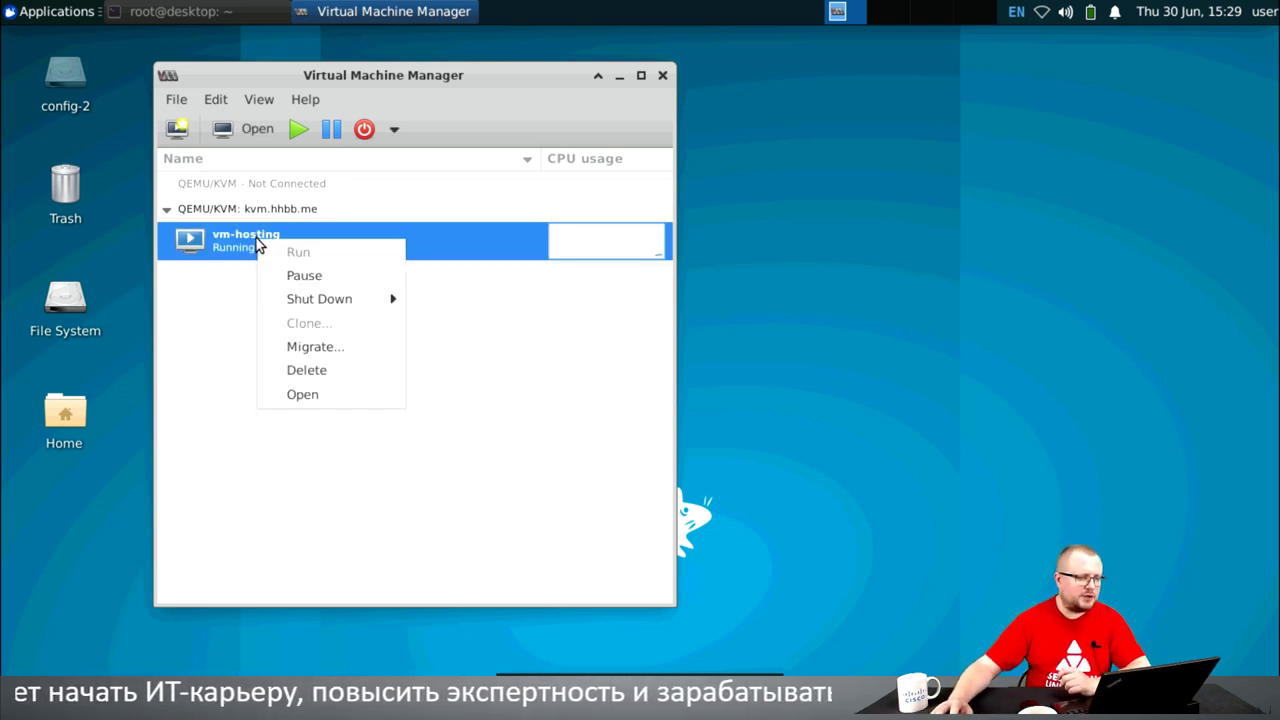
click(288, 393)
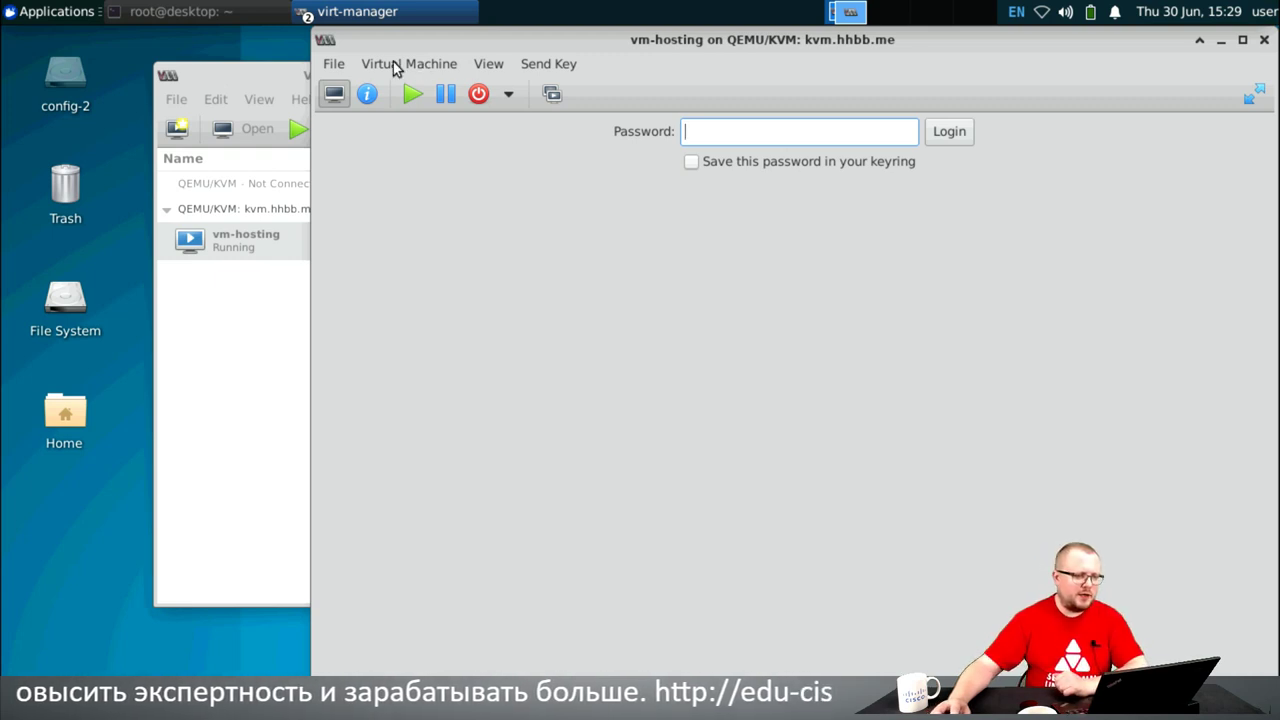
drag(318, 37, 475, 192)
drag(670, 198, 345, 106)
- Enter the VNC display password and log in to vm-hosting's display
click(458, 207)
text(*****)
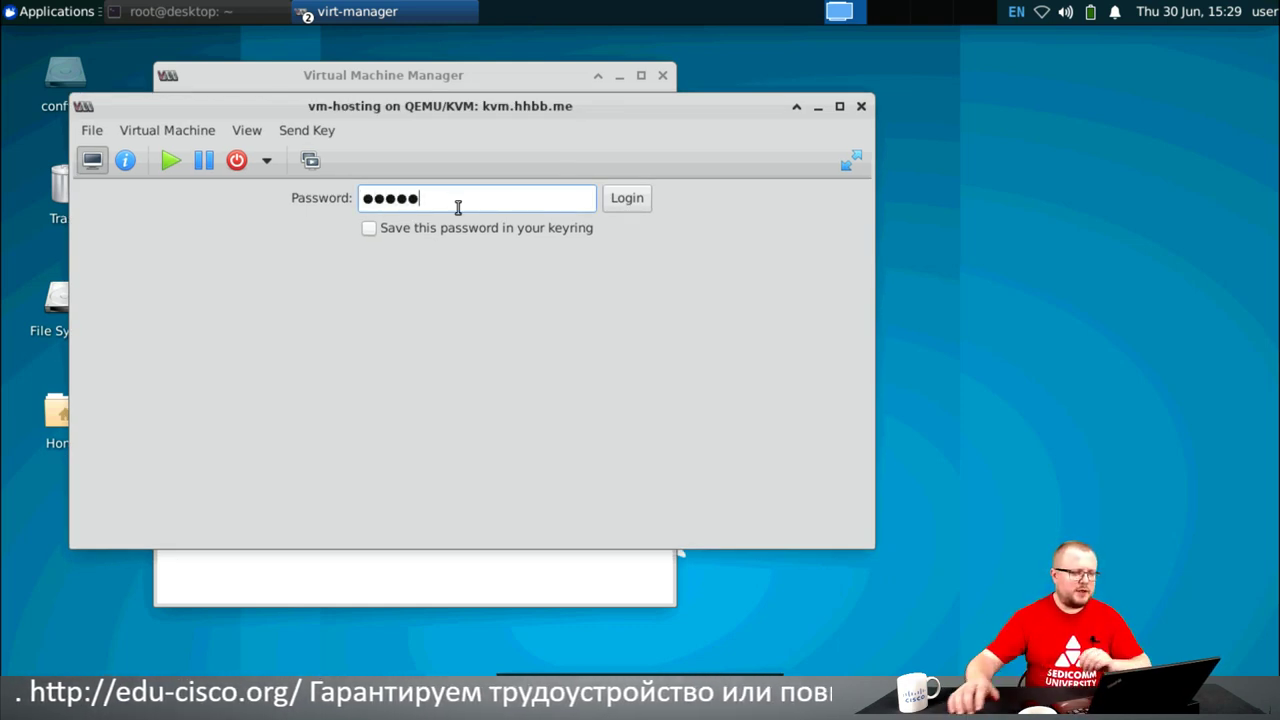
click(632, 199)
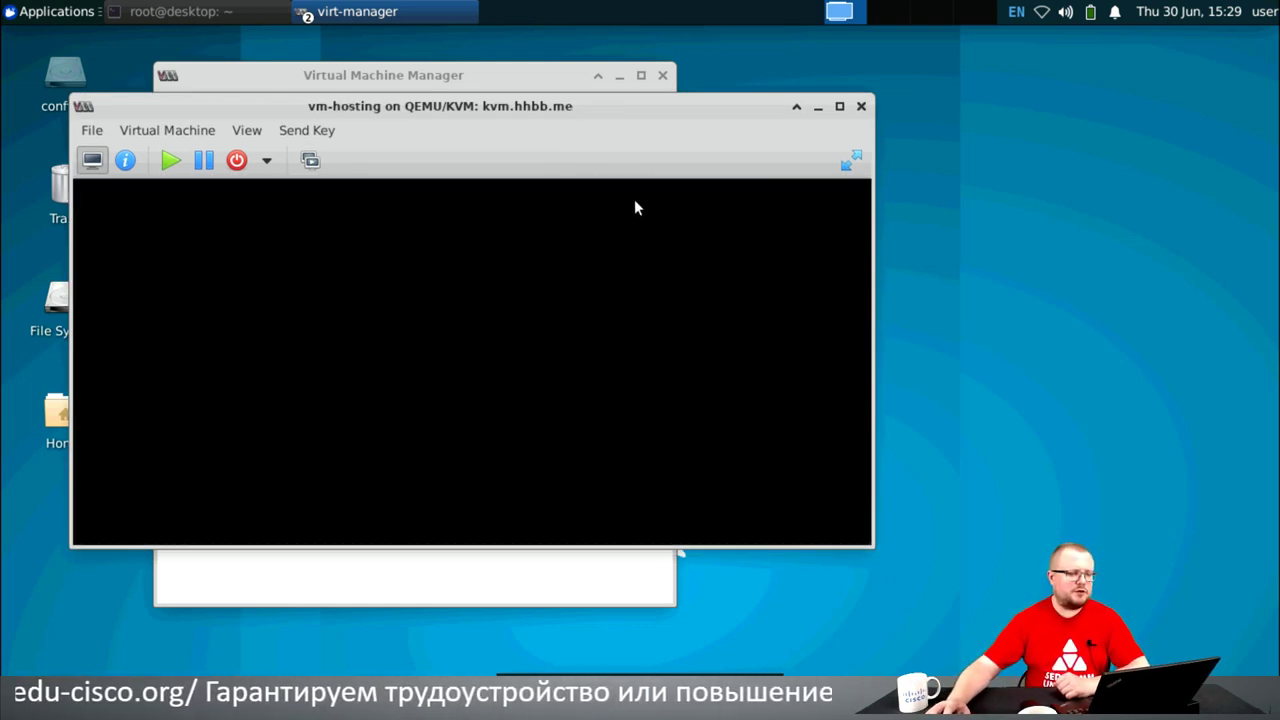
- Log in to the guest as 'user' with its password and run top
key(Return)
text(use)
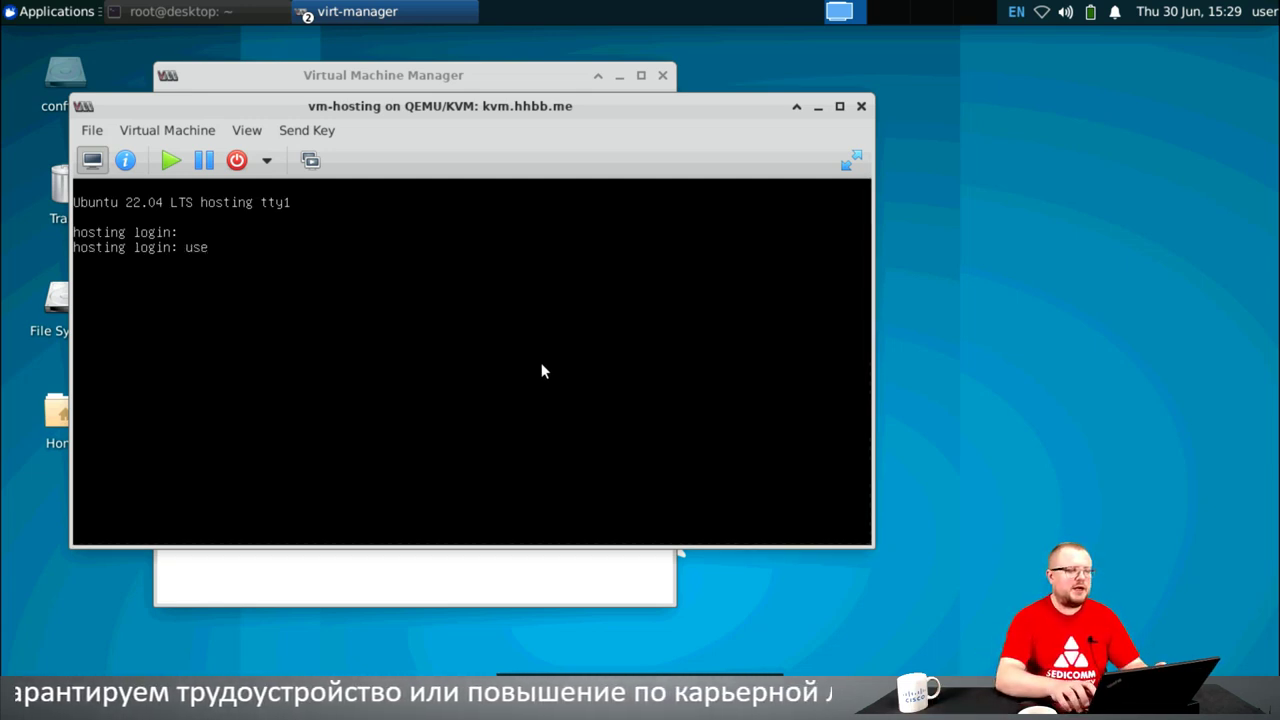
text(r)
key(Return)
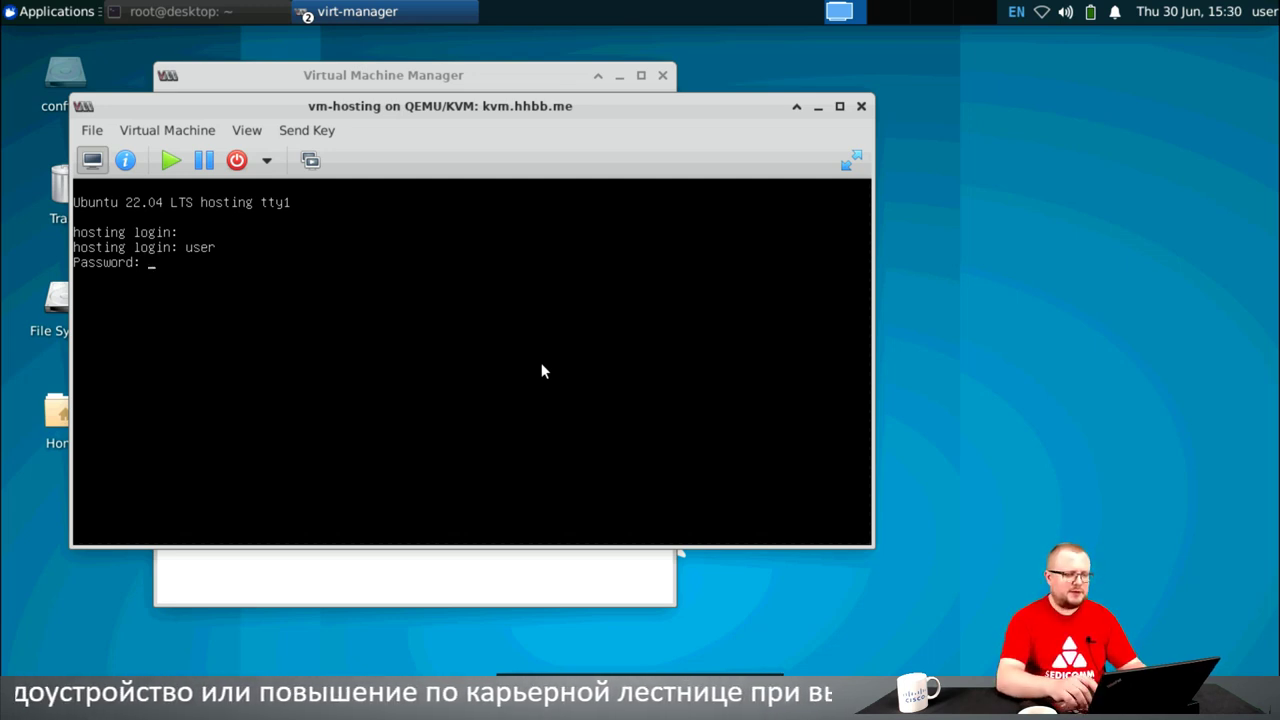
key(Return)
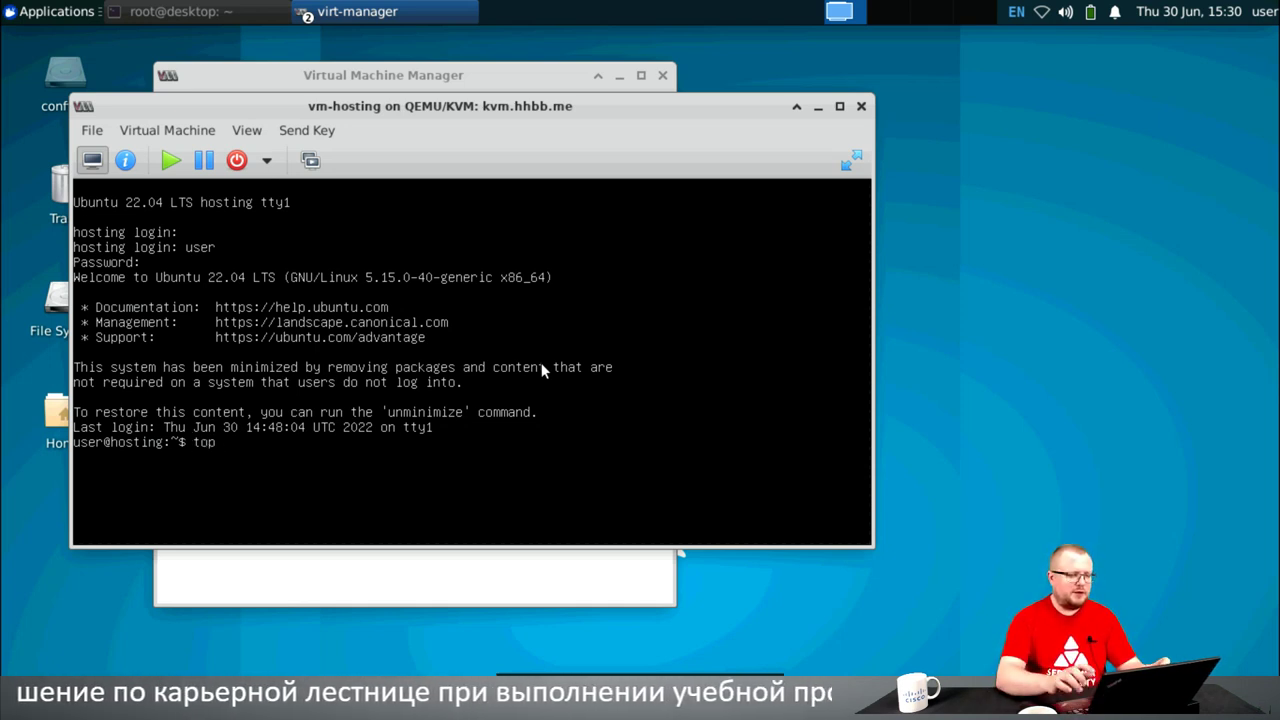
text(top)
key(Return)
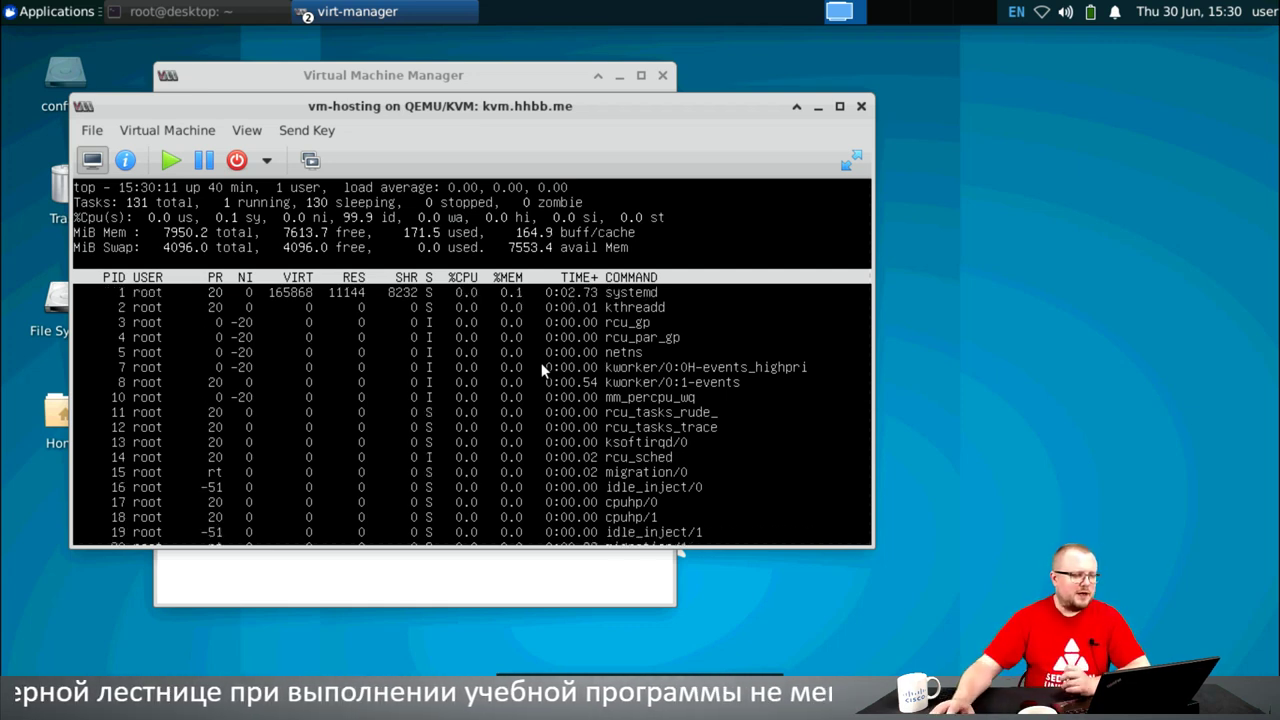
- Show vm-hosting's virtual hardware details and switch to its XML tab
click(125, 160)
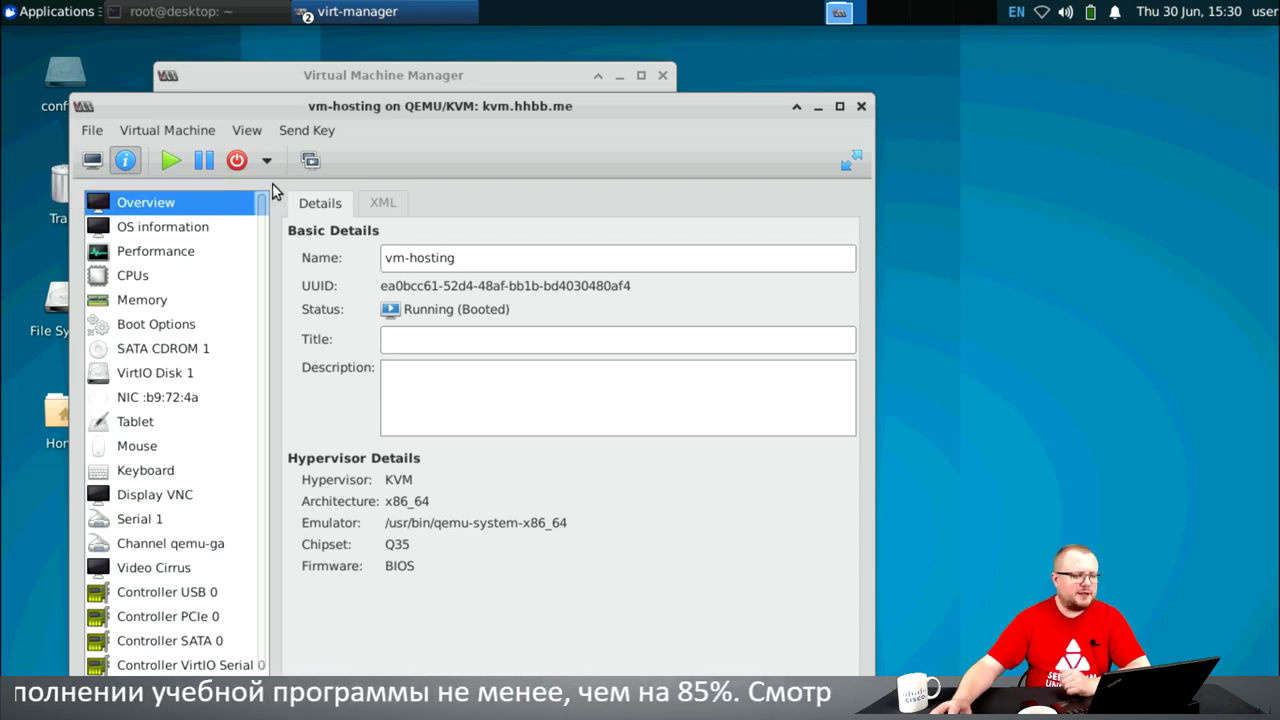
drag(268, 105, 270, 52)
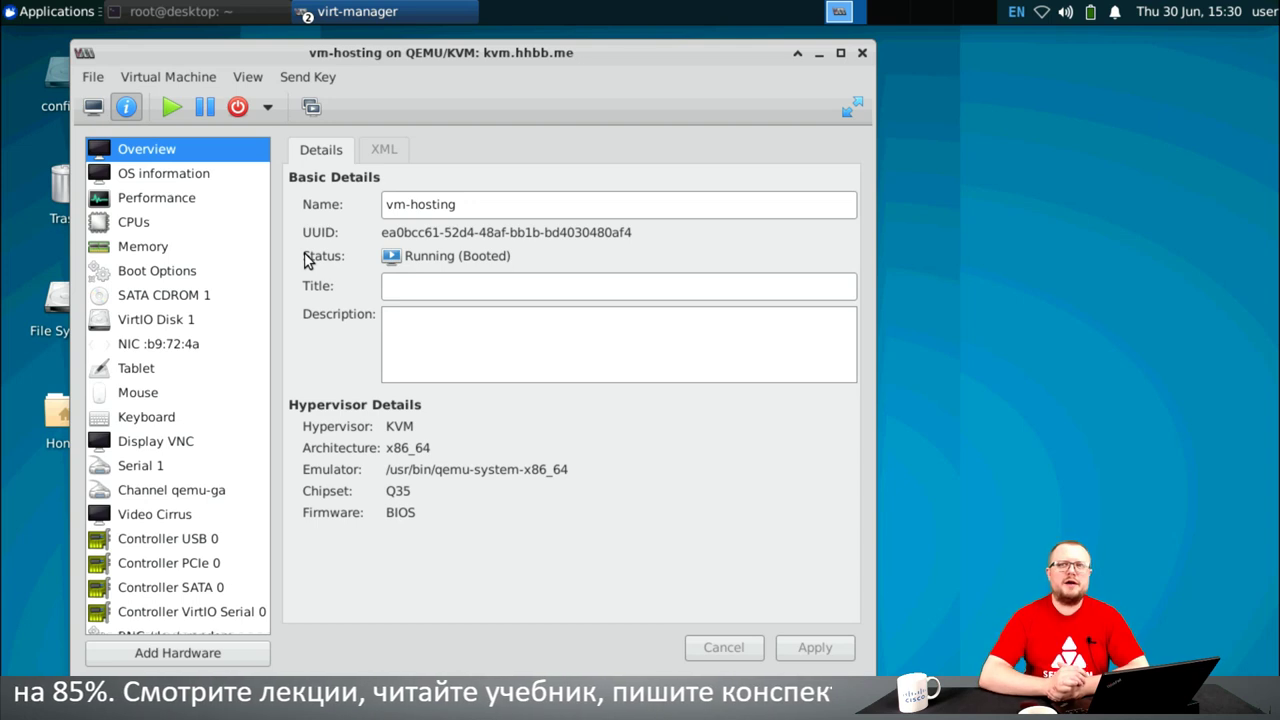
click(386, 150)
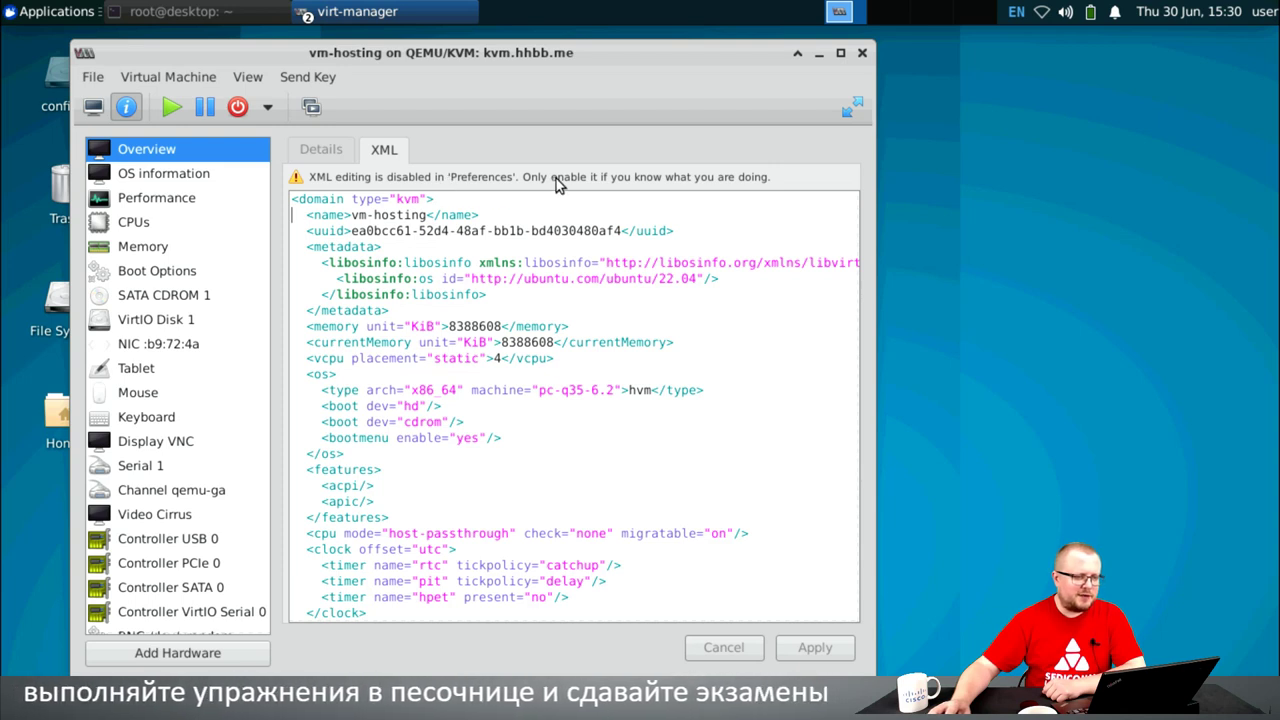
- Browse the console window's machine actions menu and close it without choosing anything
click(96, 78)
mouse_move(112, 78)
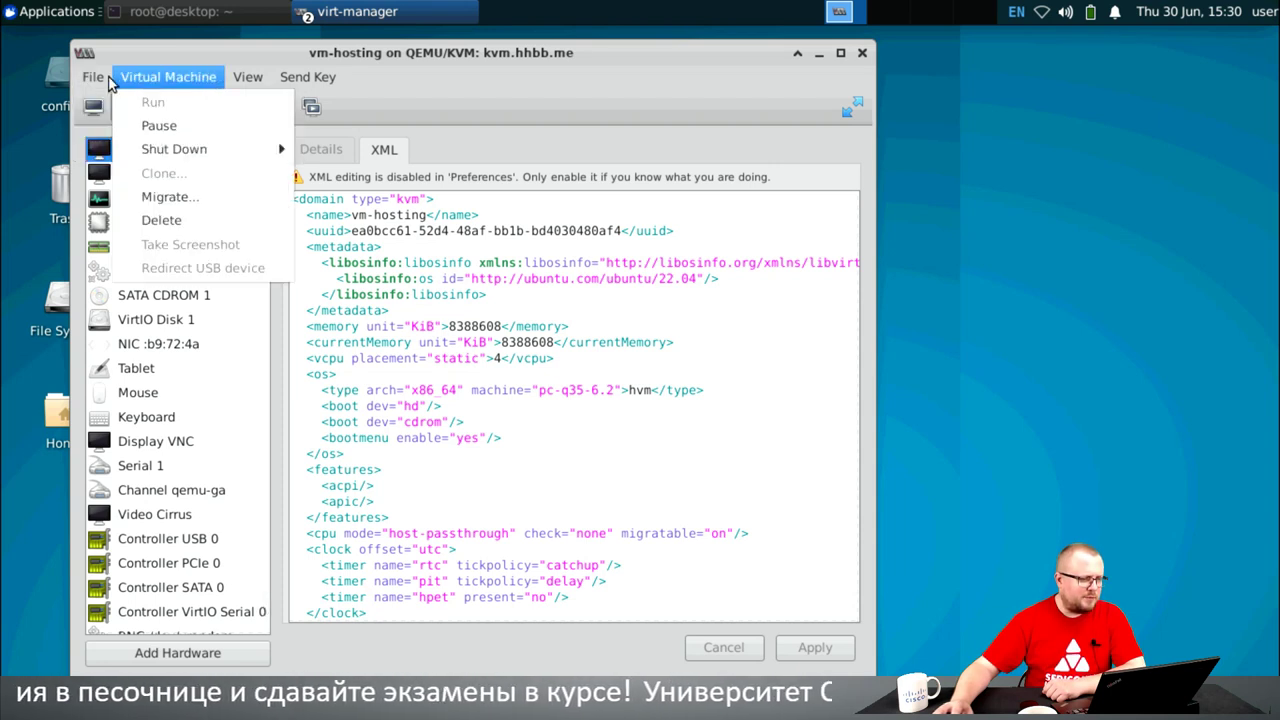
mouse_move(179, 79)
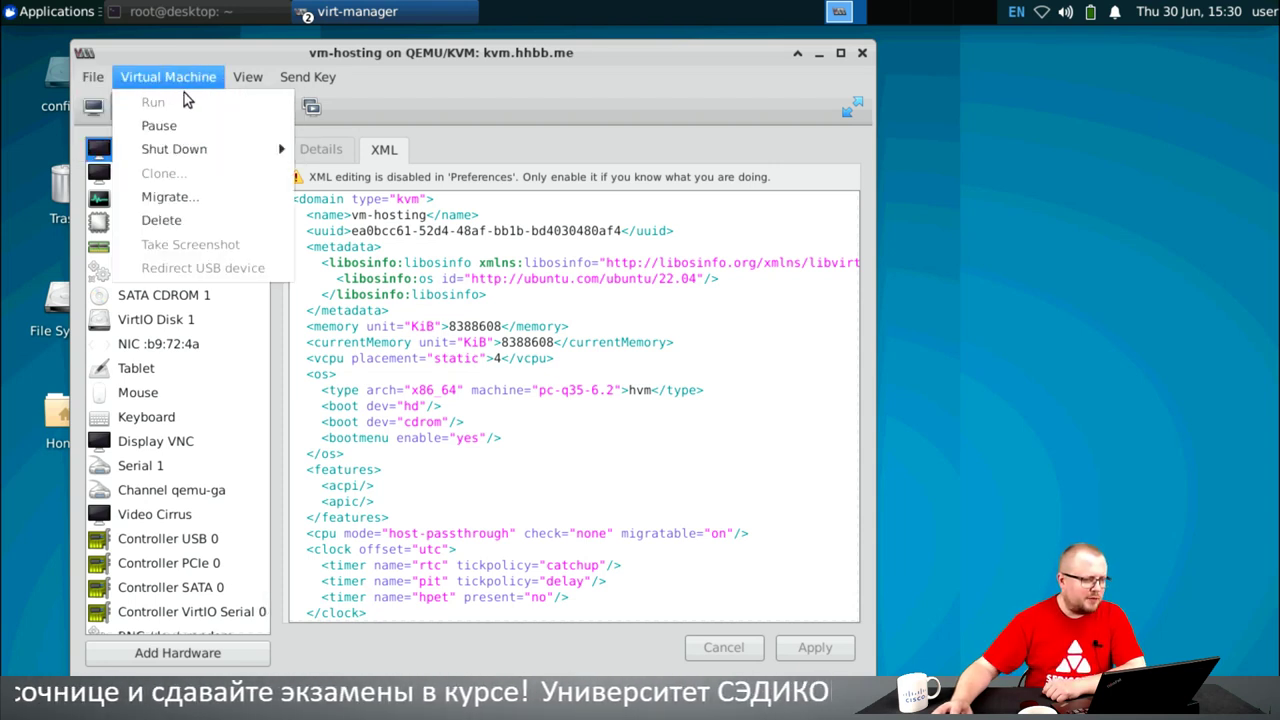
key(Escape)
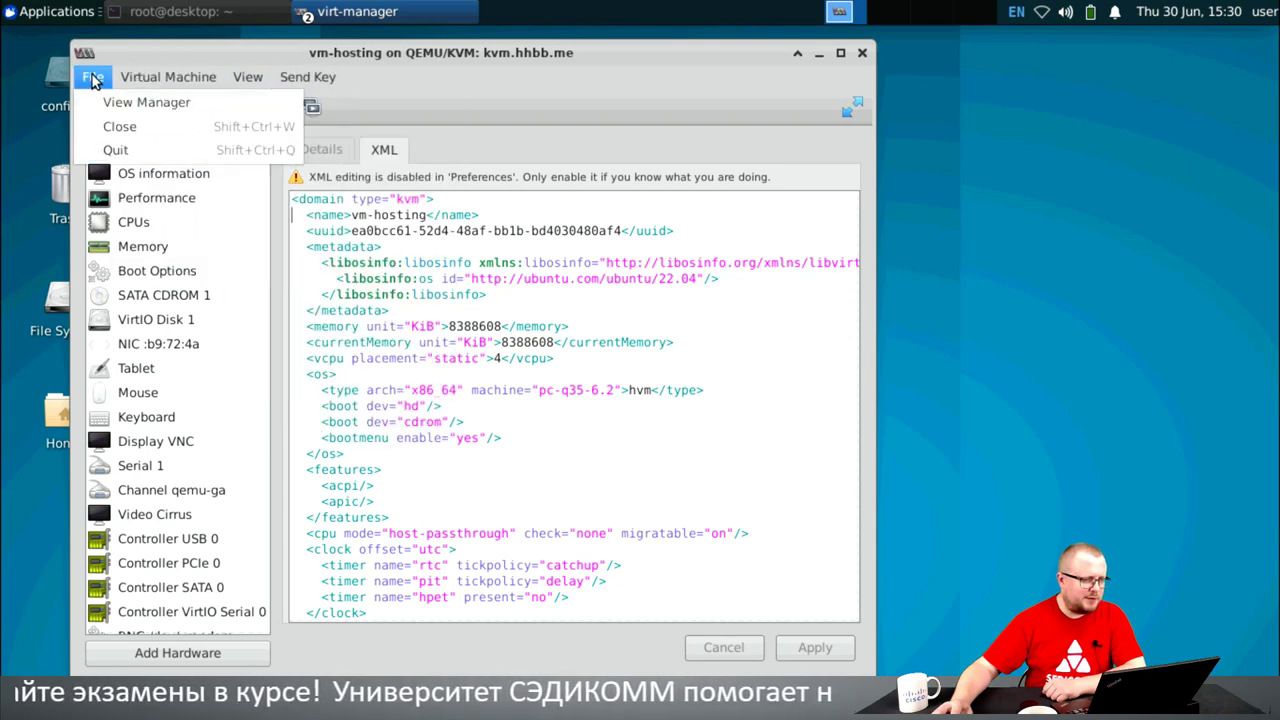
click(543, 62)
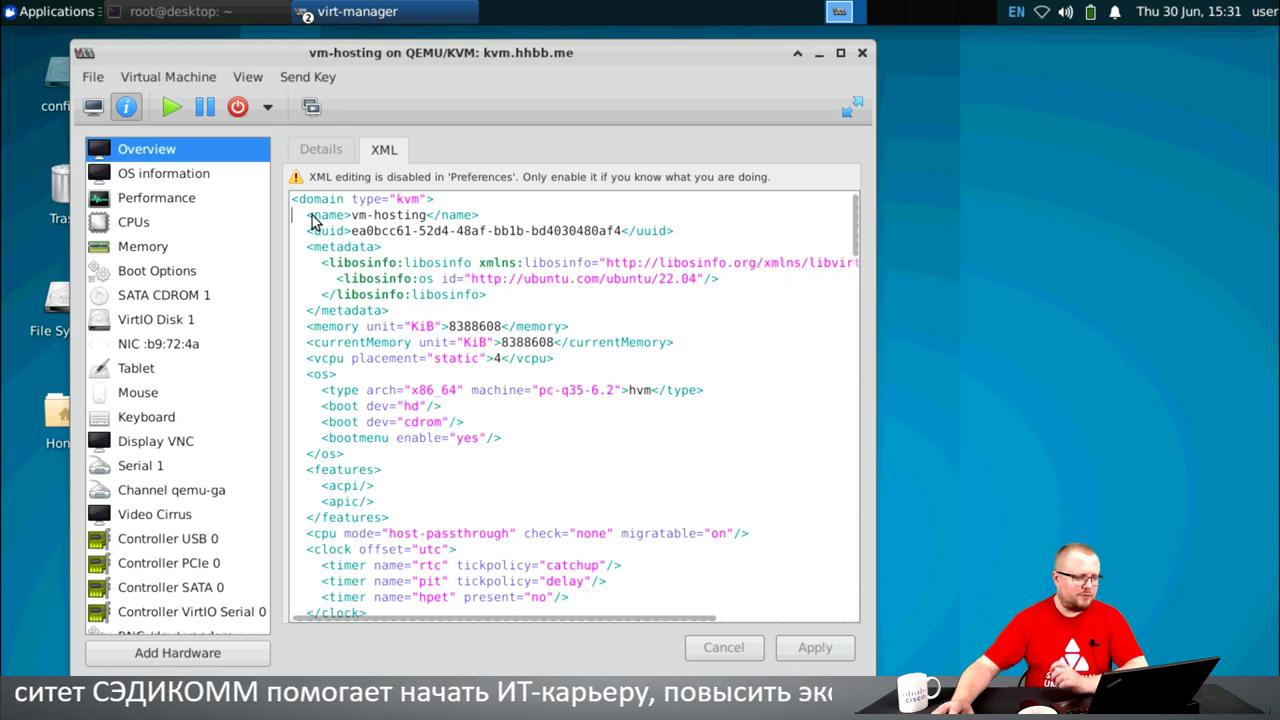
- Show vm-hosting's Overview, then OS information, then its Performance usage graphs
click(333, 152)
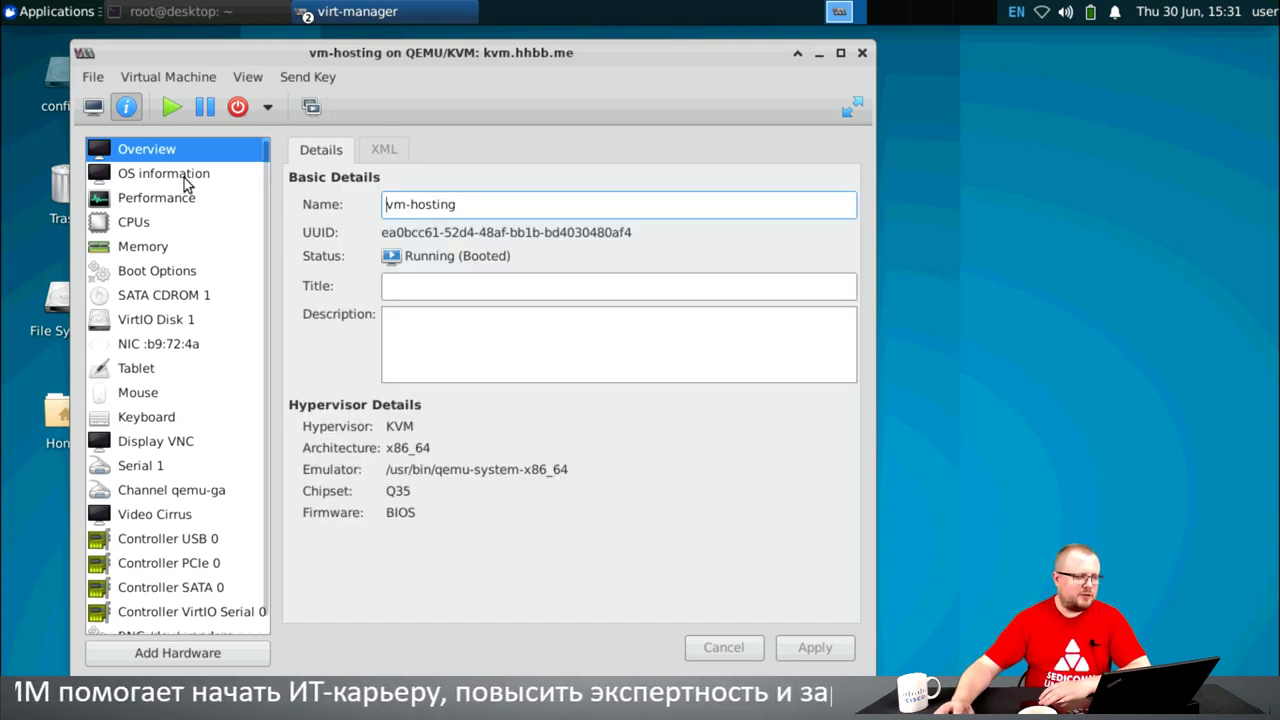
click(184, 178)
click(166, 199)
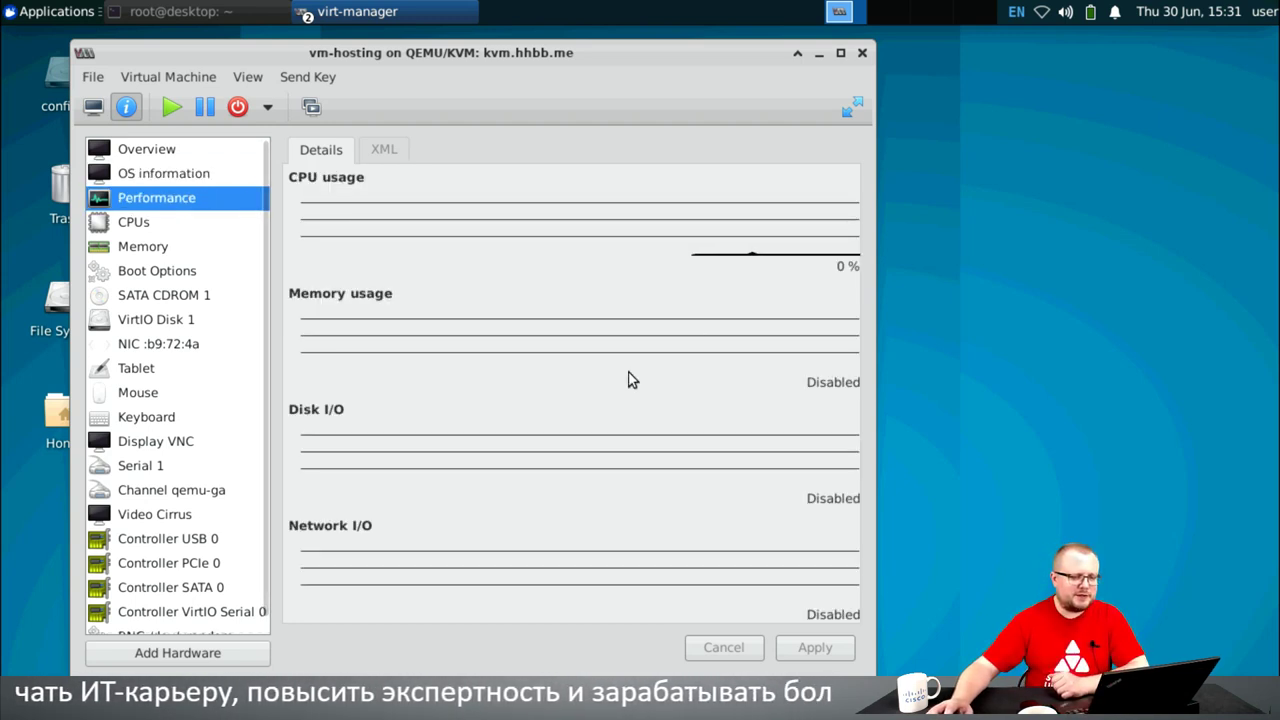
click(189, 16)
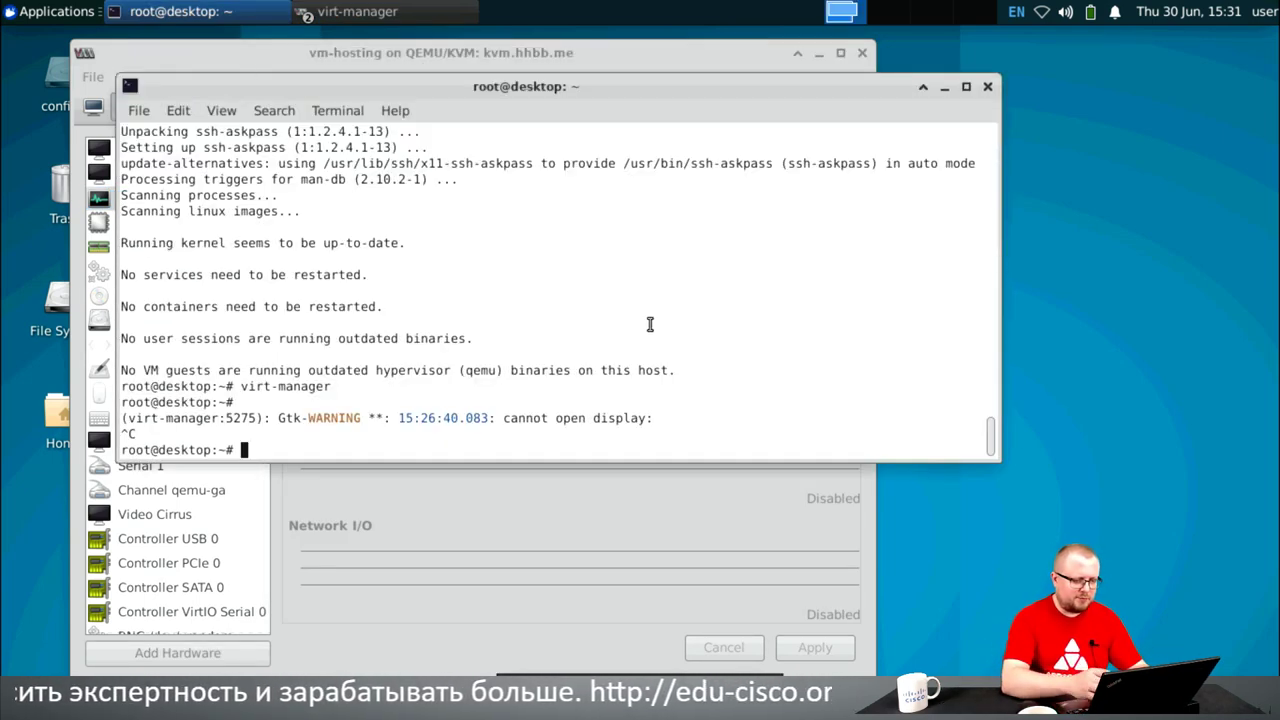
text(ab)
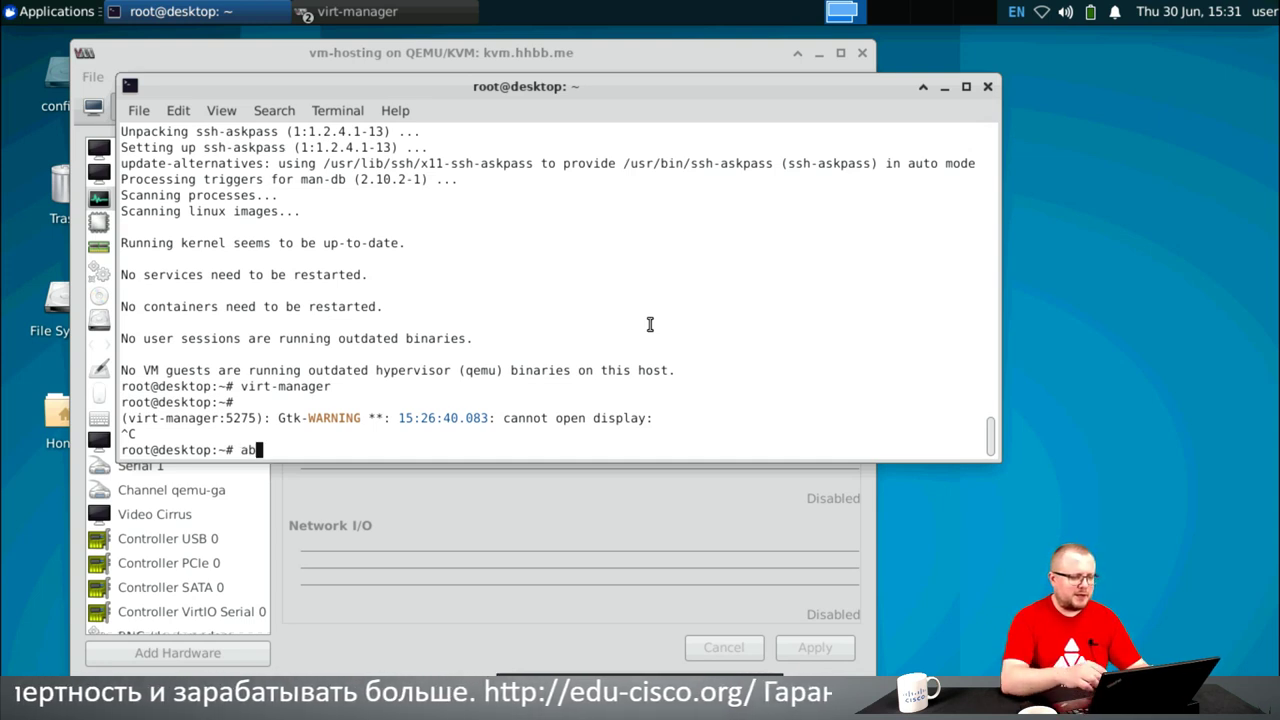
text( -n 1000 -c 100 )
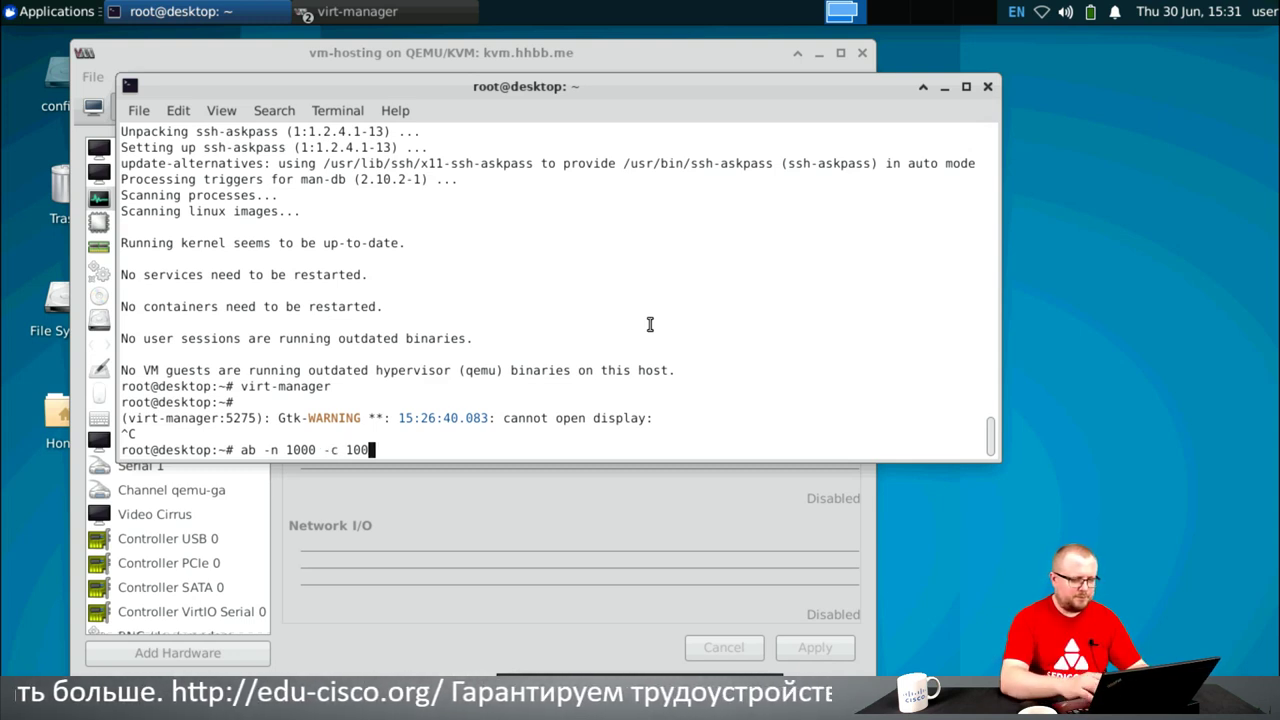
text(htt)
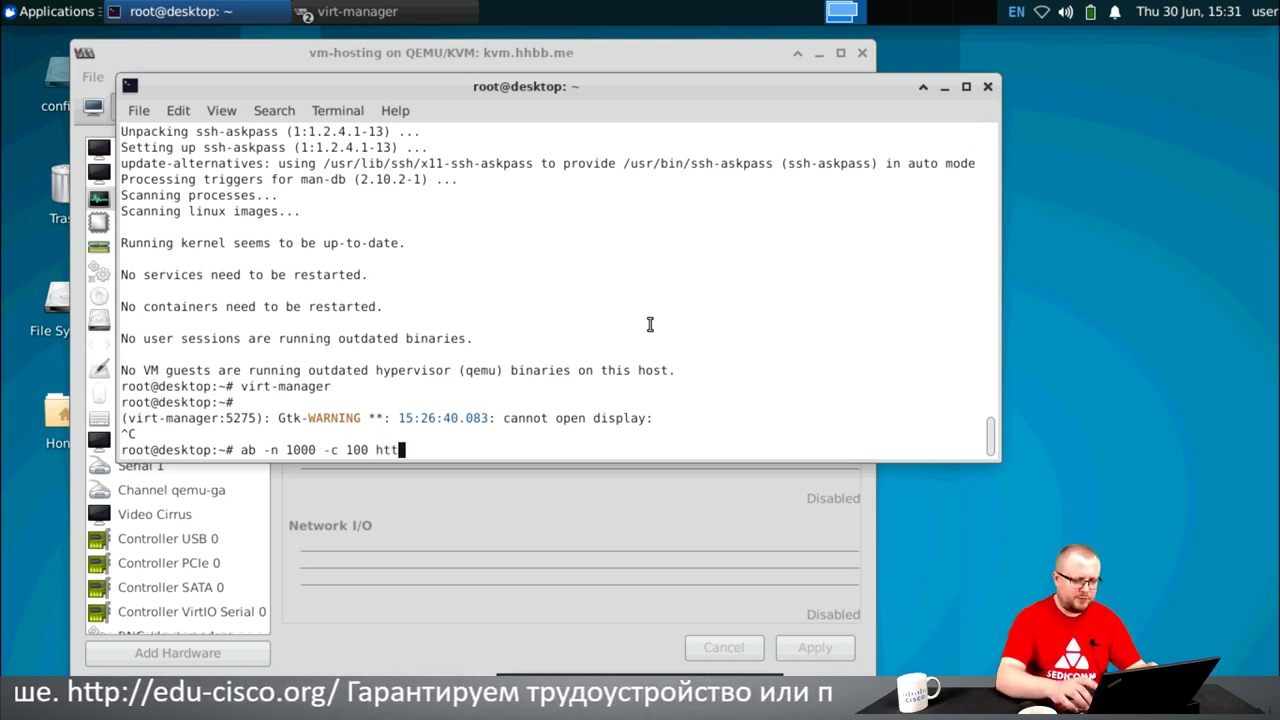
text(p:)
text(/)
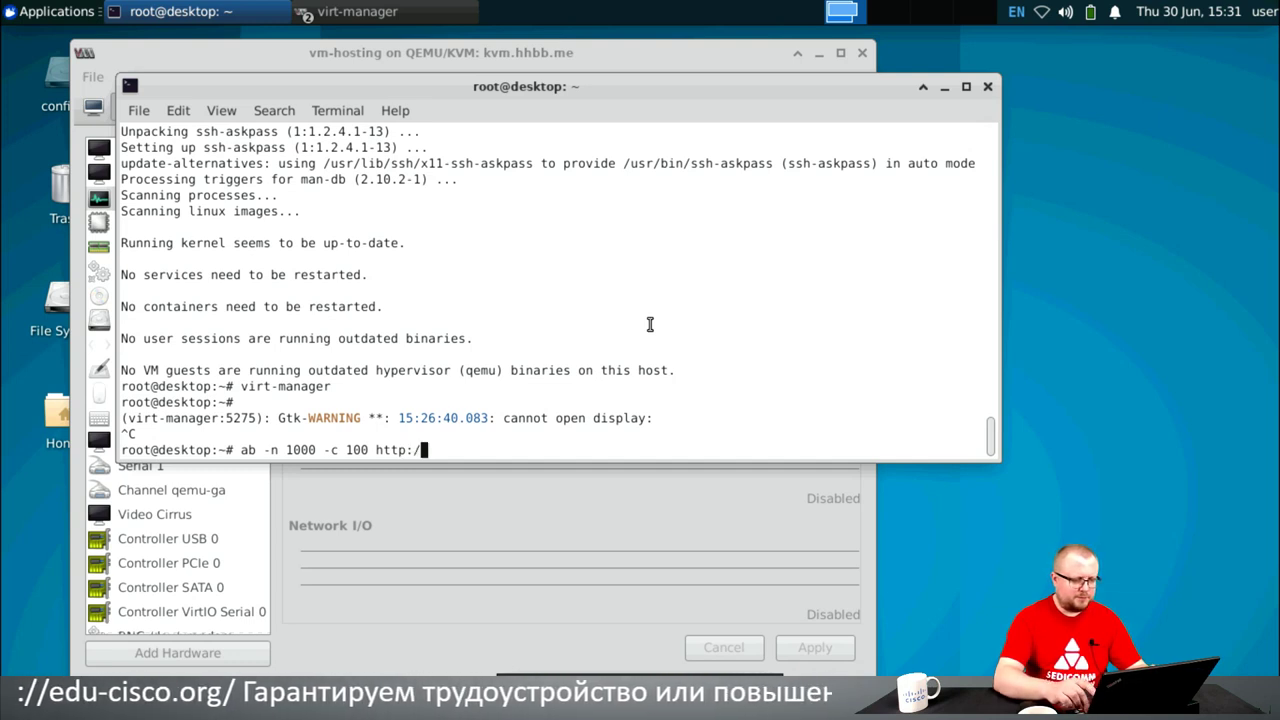
text(/www.hhbb.me/)
key(Return)
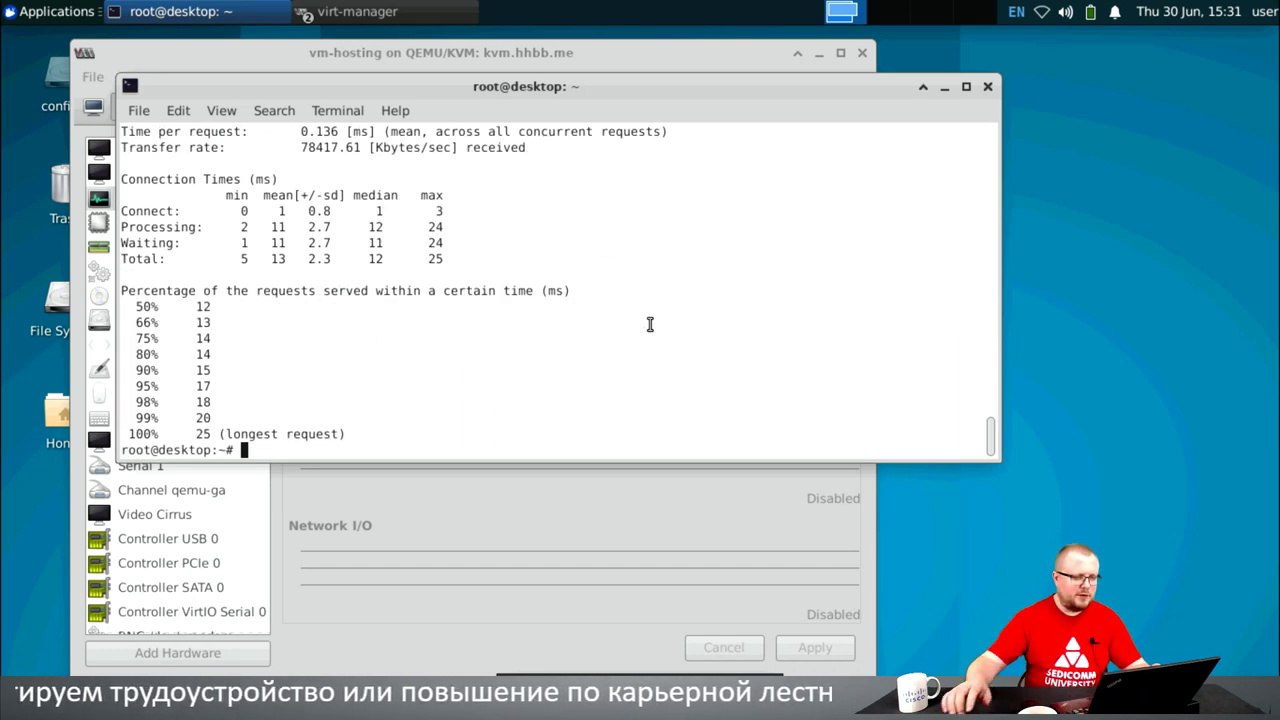
- Rerun the benchmark with a far larger request count and concurrency 1000; it fails allocating memory
key(Up)
key(Left)
key(Left)
key(Left)
key(Left)
key(Left)
key(Left)
key(Left)
key(Left)
key(Left)
key(Left)
key(Left)
key(Left)
key(Left)
key(Left)
key(Left)
key(Left)
key(Left)
key(Left)
key(Left)
key(Left)
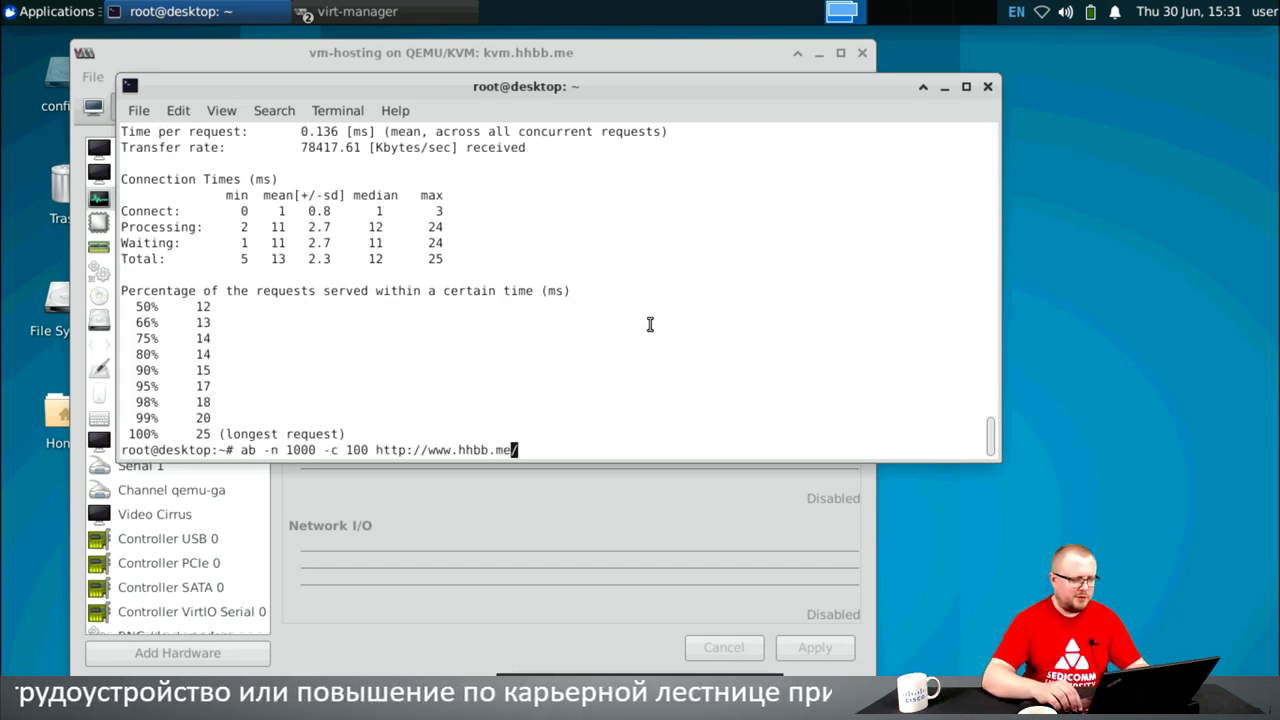
key(Left)
key(Left)
key(Left)
text(0000000)
key(Right)
key(Right)
key(Right)
key(Right)
key(Right)
key(Right)
key(Right)
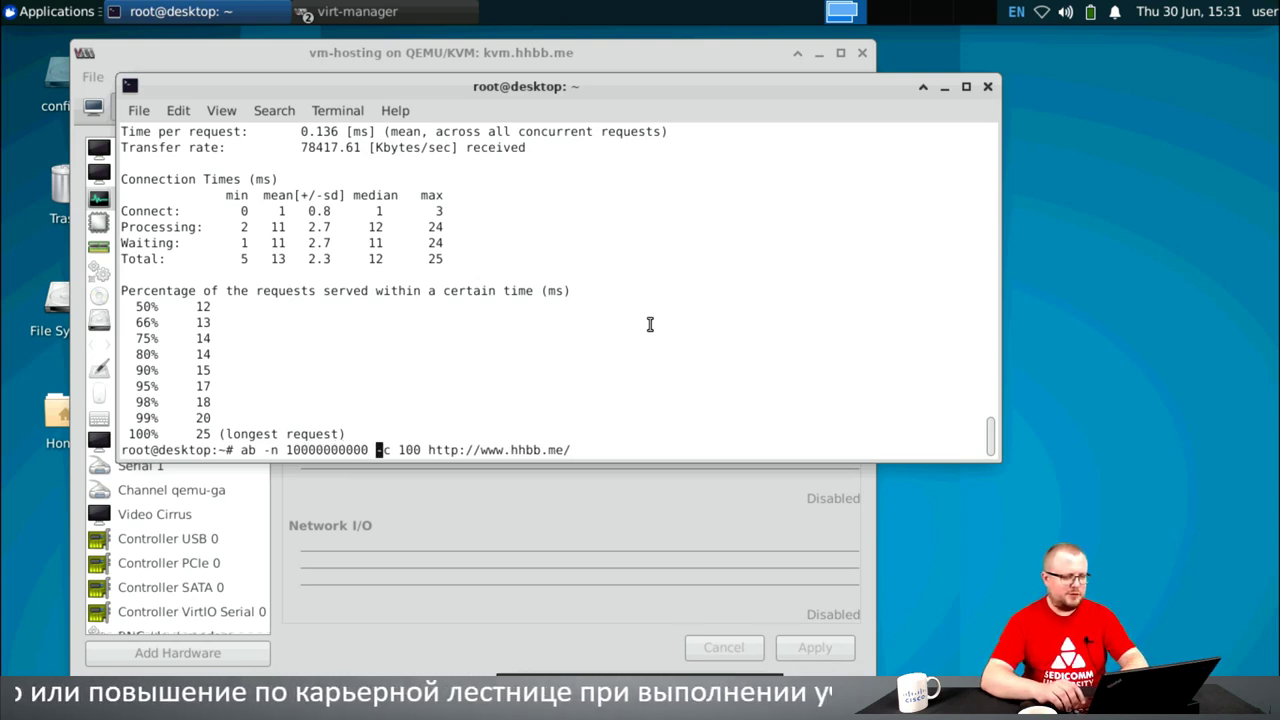
text(0)
key(Return)
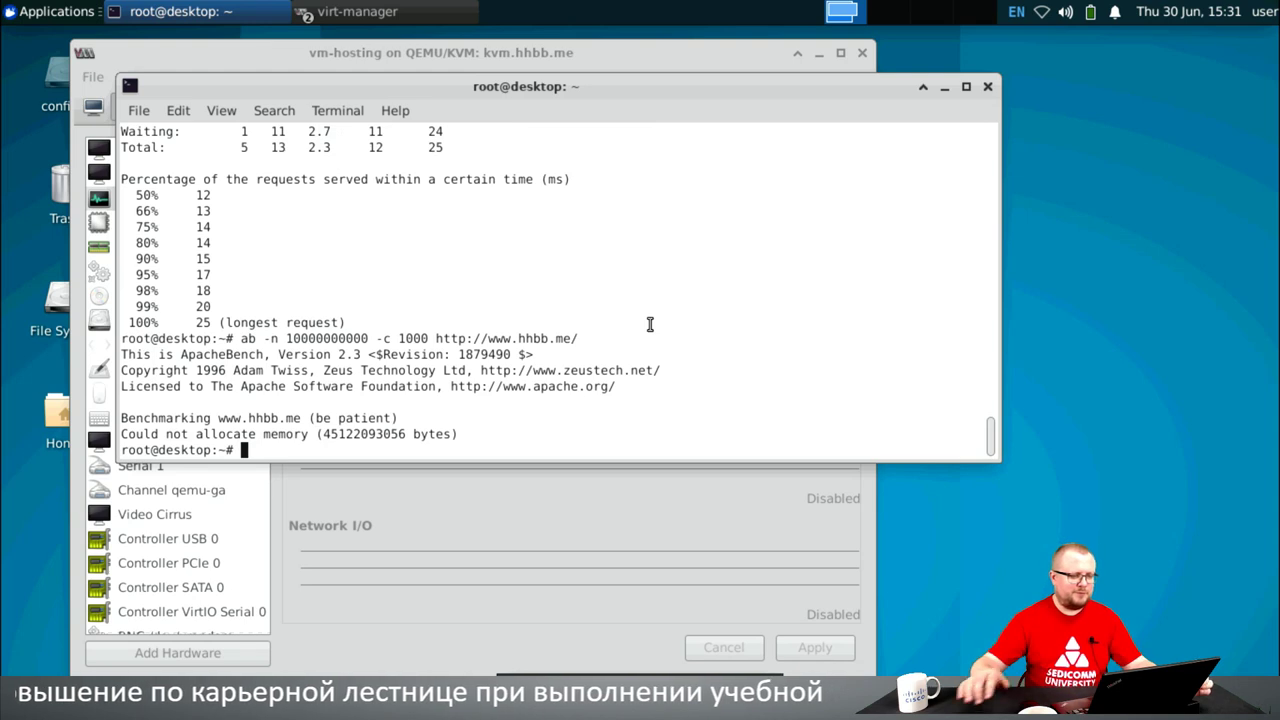
- Rerun the benchmark at 10000000 requests and concurrency 1000
key(Up)
key(Left)
key(Left)
key(Left)
key(Left)
key(Left)
key(Left)
key(Left)
key(Left)
key(Left)
key(Left)
key(Left)
key(Left)
key(Left)
key(Left)
key(Left)
key(Left)
key(Left)
key(Left)
key(Left)
key(Left)
key(Left)
key(Left)
key(Left)
key(Left)
key(Left)
key(BackSpace)
key(BackSpace)
key(BackSpace)
key(Return)
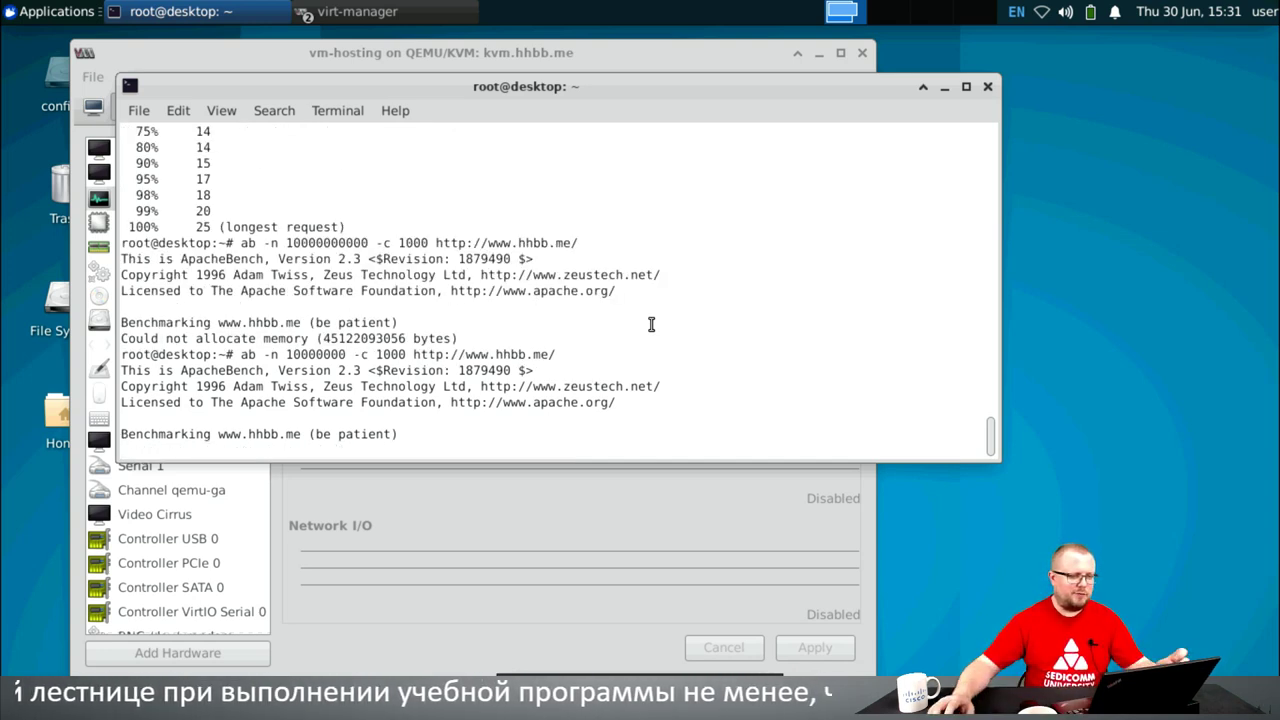
- Minimize the terminal and watch vm-hosting's CPU graph climb to about 95 % under load
click(944, 86)
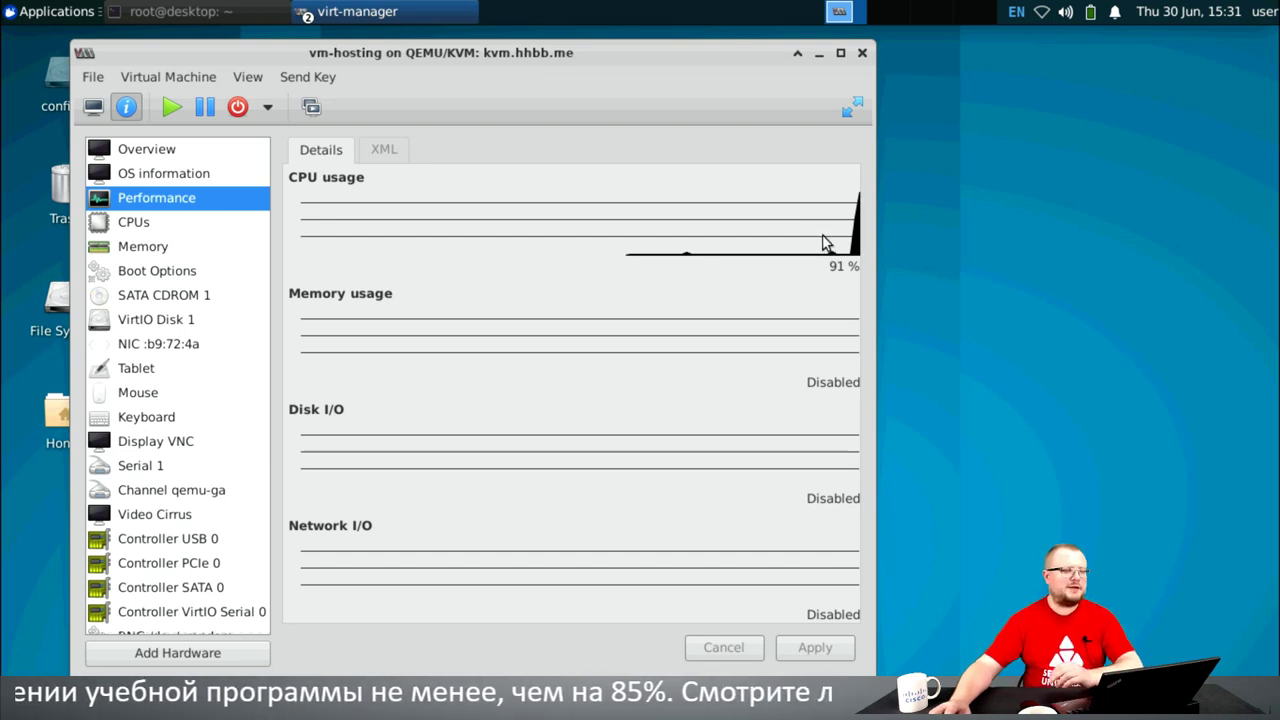
click(248, 79)
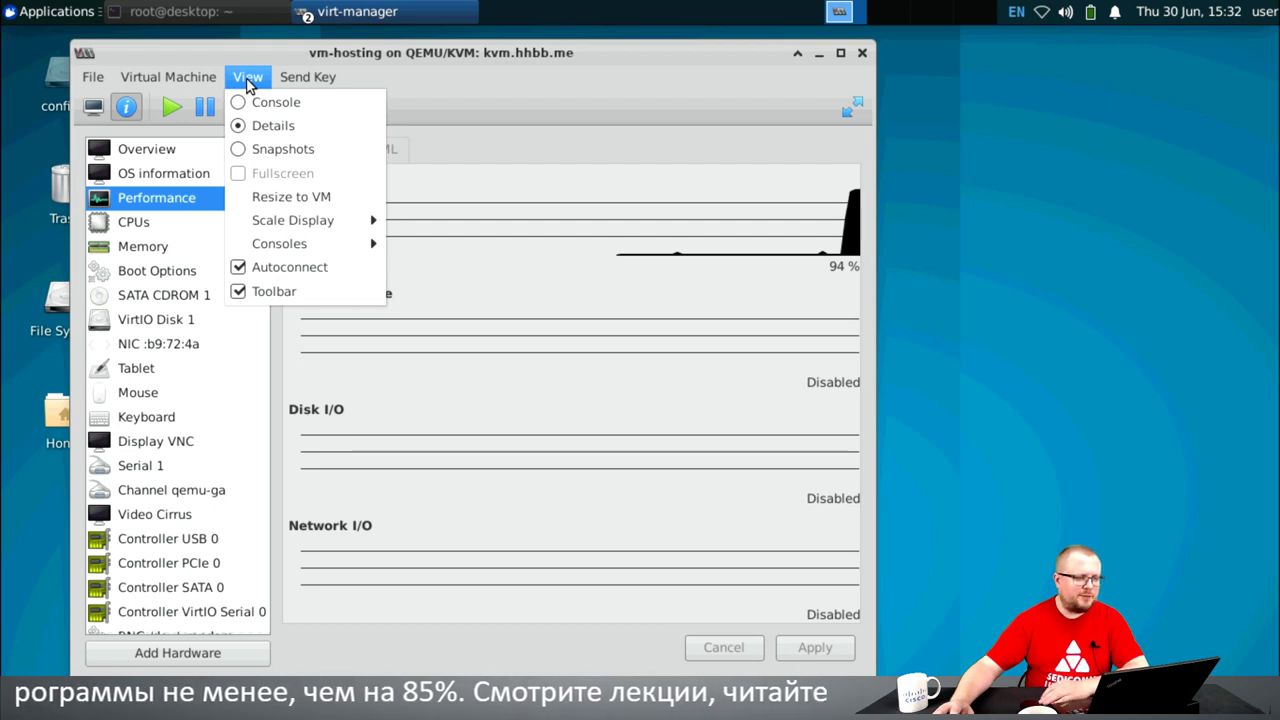
click(471, 87)
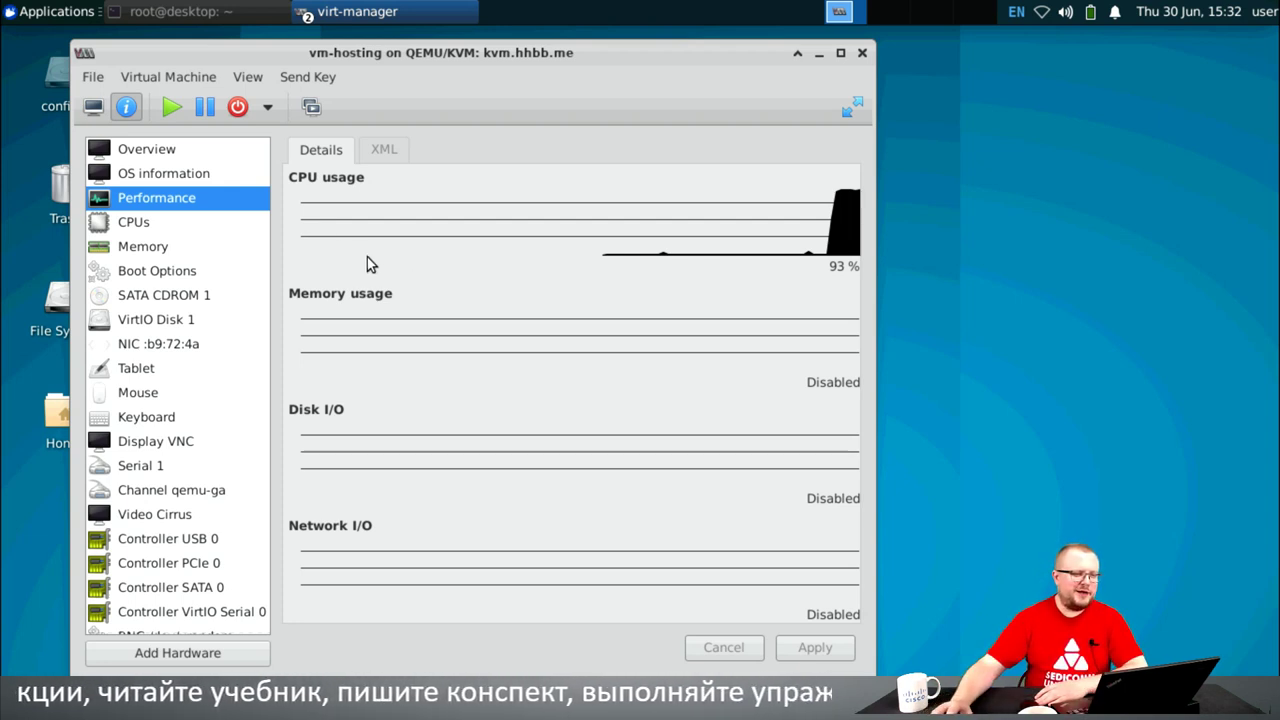
click(224, 14)
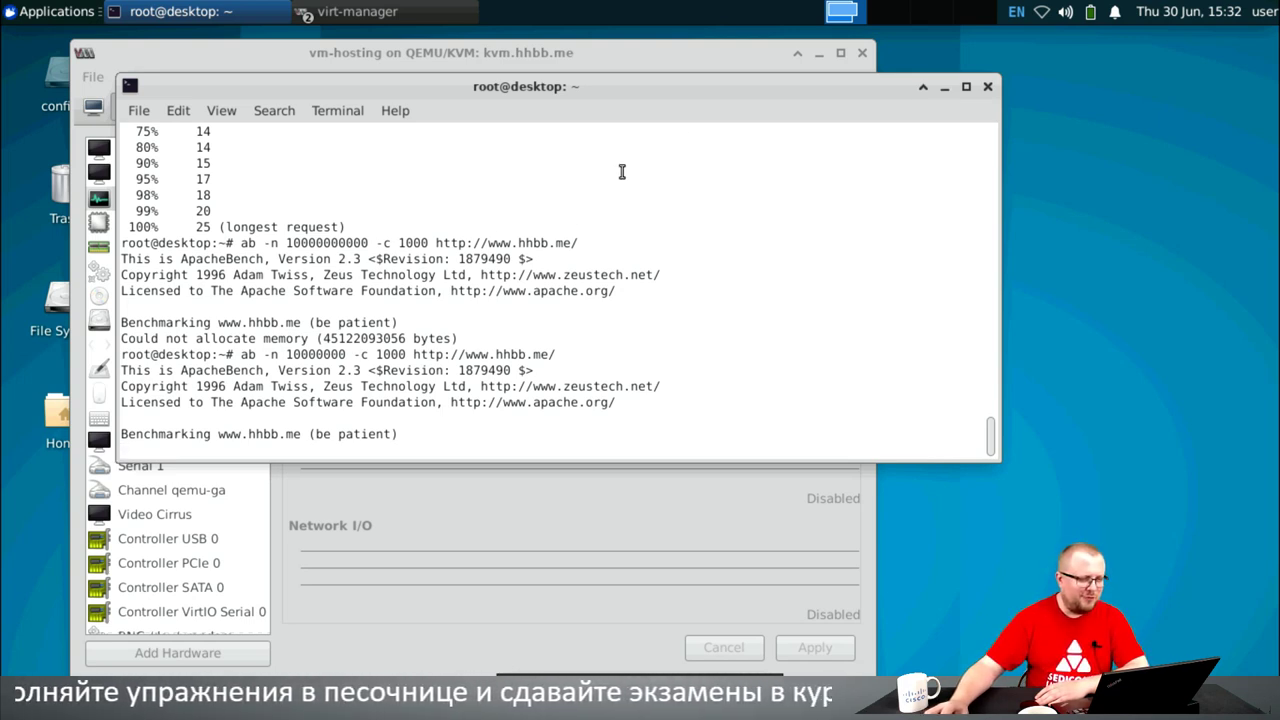
click(944, 87)
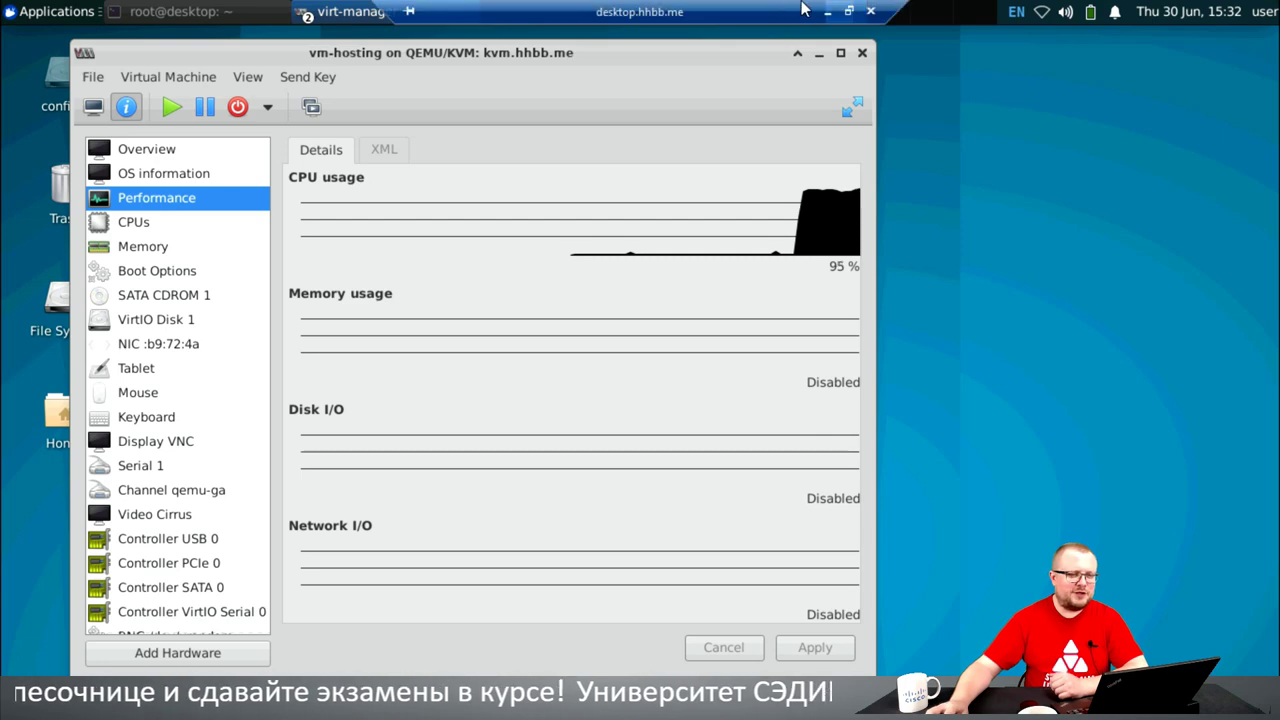
click(834, 10)
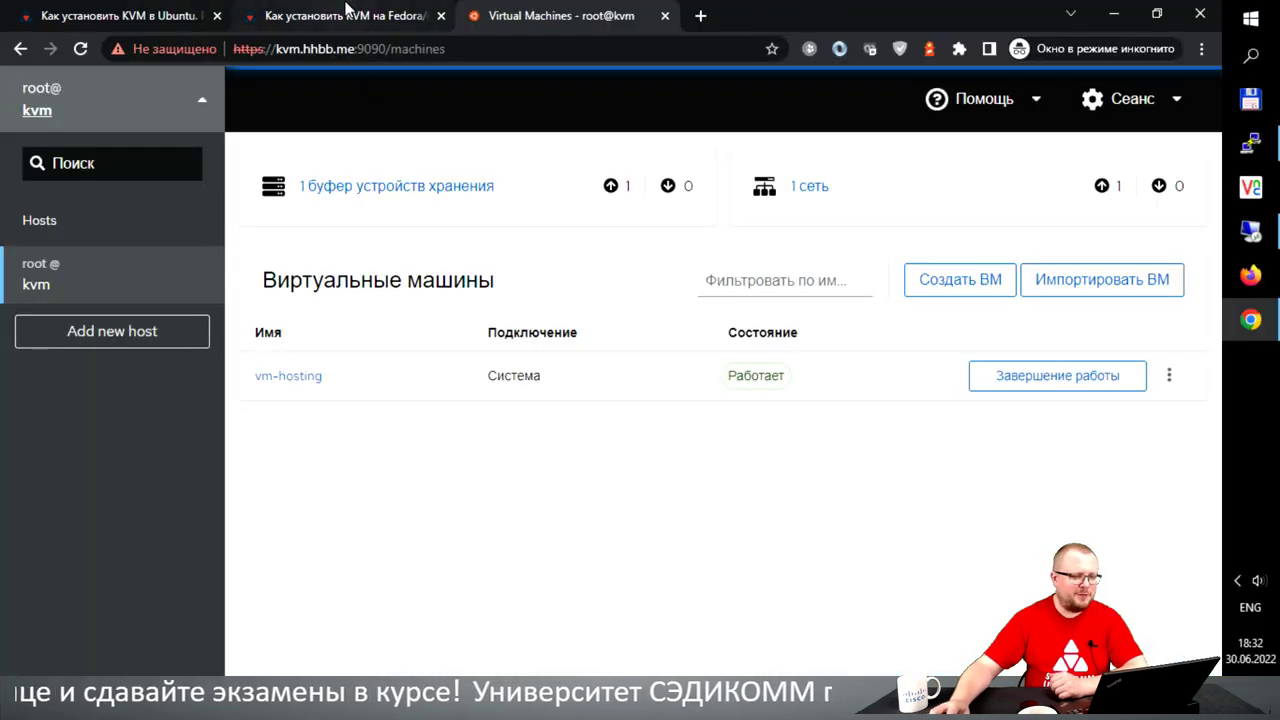
click(40, 108)
click(45, 257)
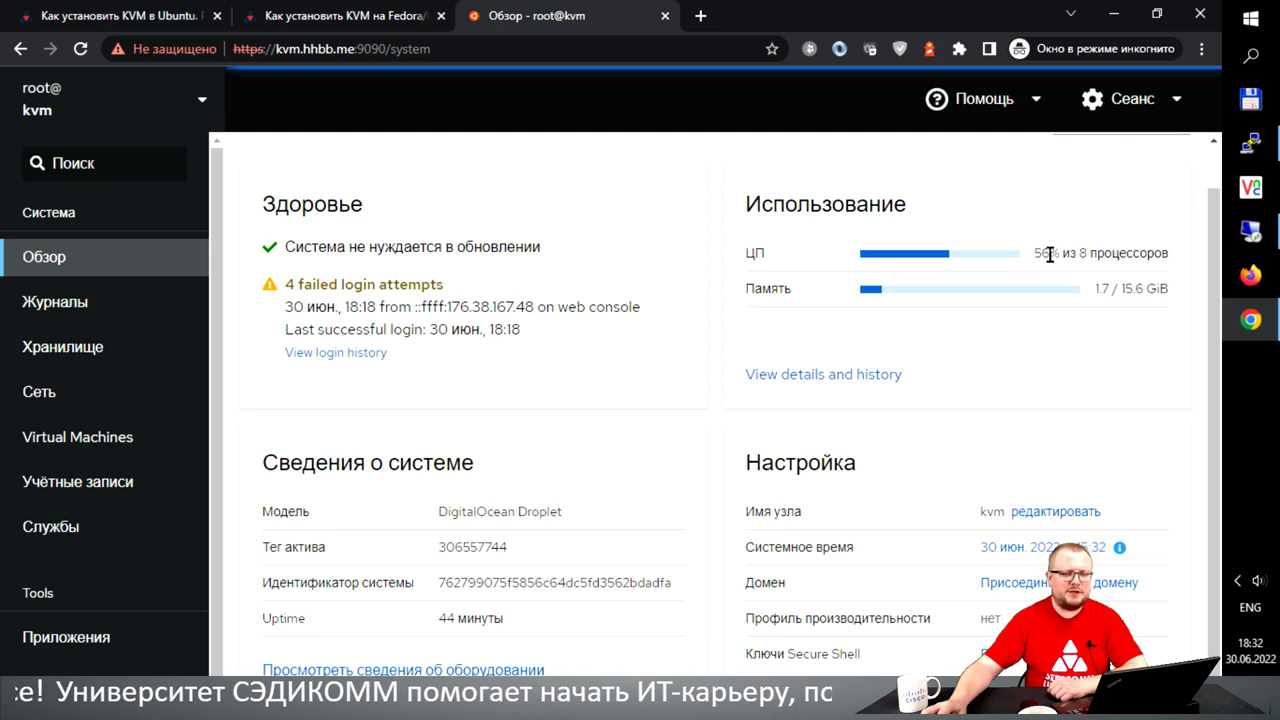
drag(1054, 251, 1168, 256)
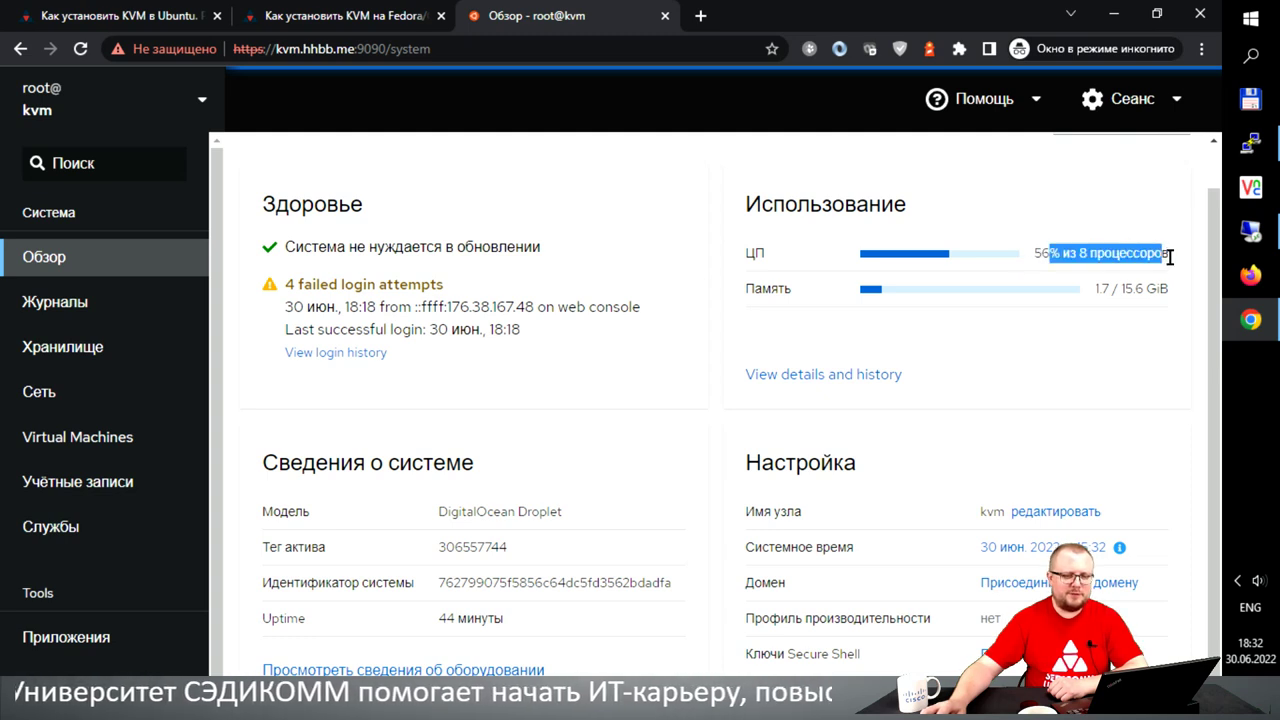
click(834, 377)
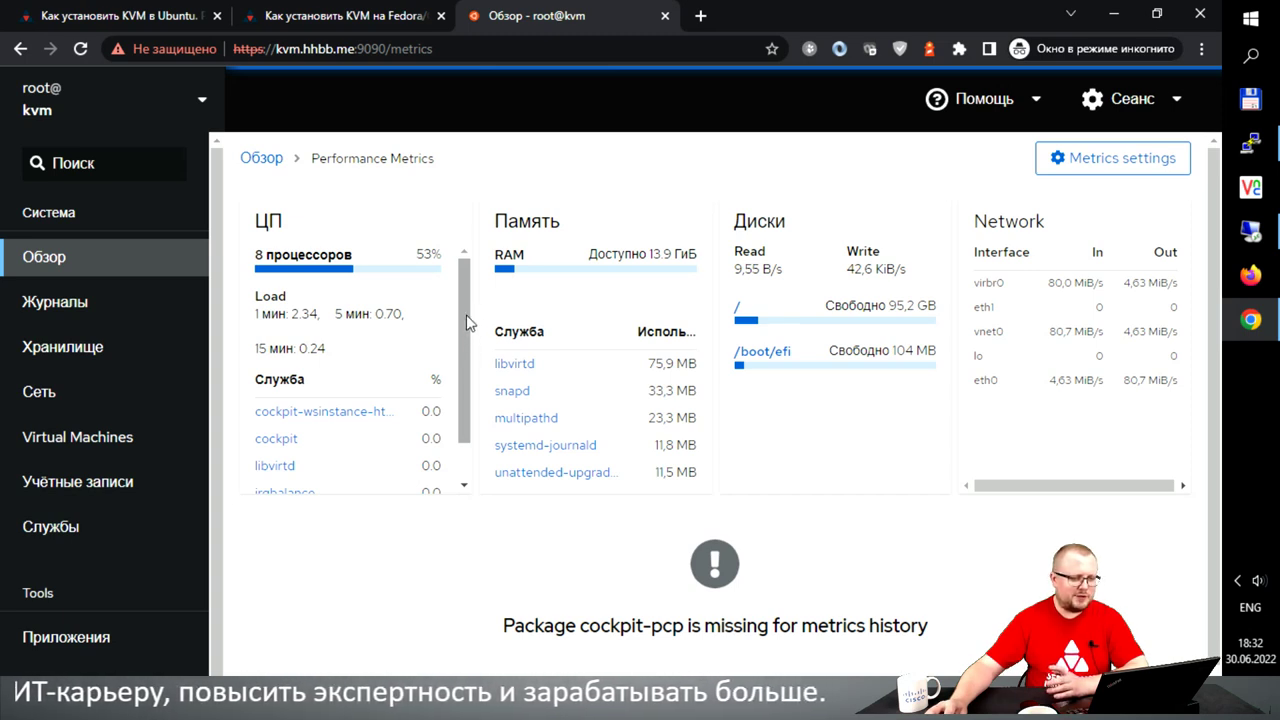
scroll(468, 322, down, 1)
scroll(460, 262, up, 1)
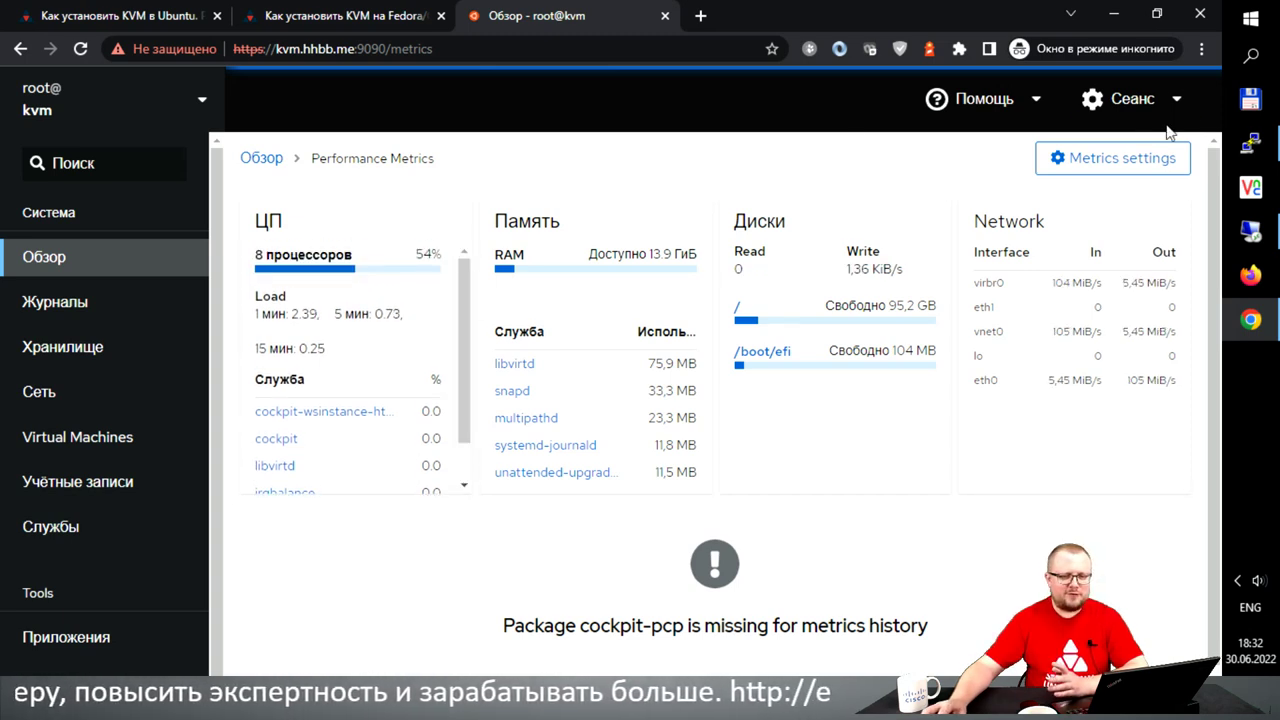
click(1250, 230)
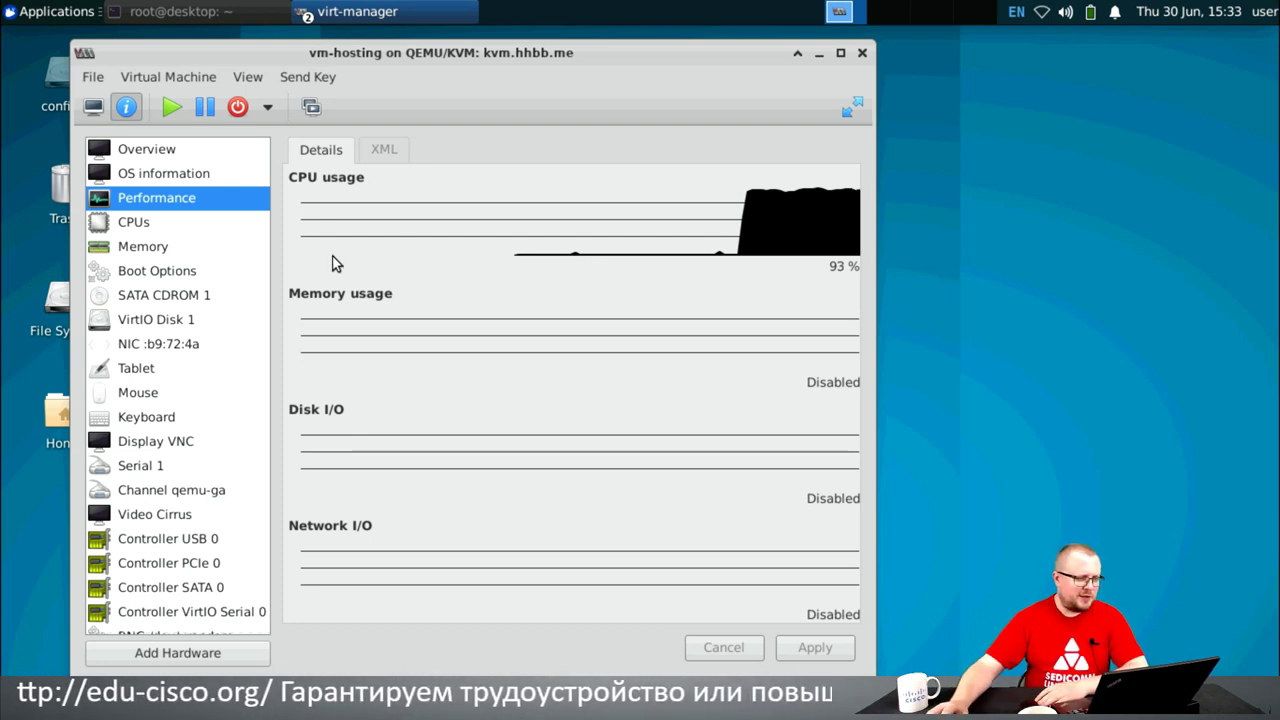
- Review the CPU topology, memory, CD-ROM and VirtIO Disk 1 details, dismissing the ISO chooser
click(143, 226)
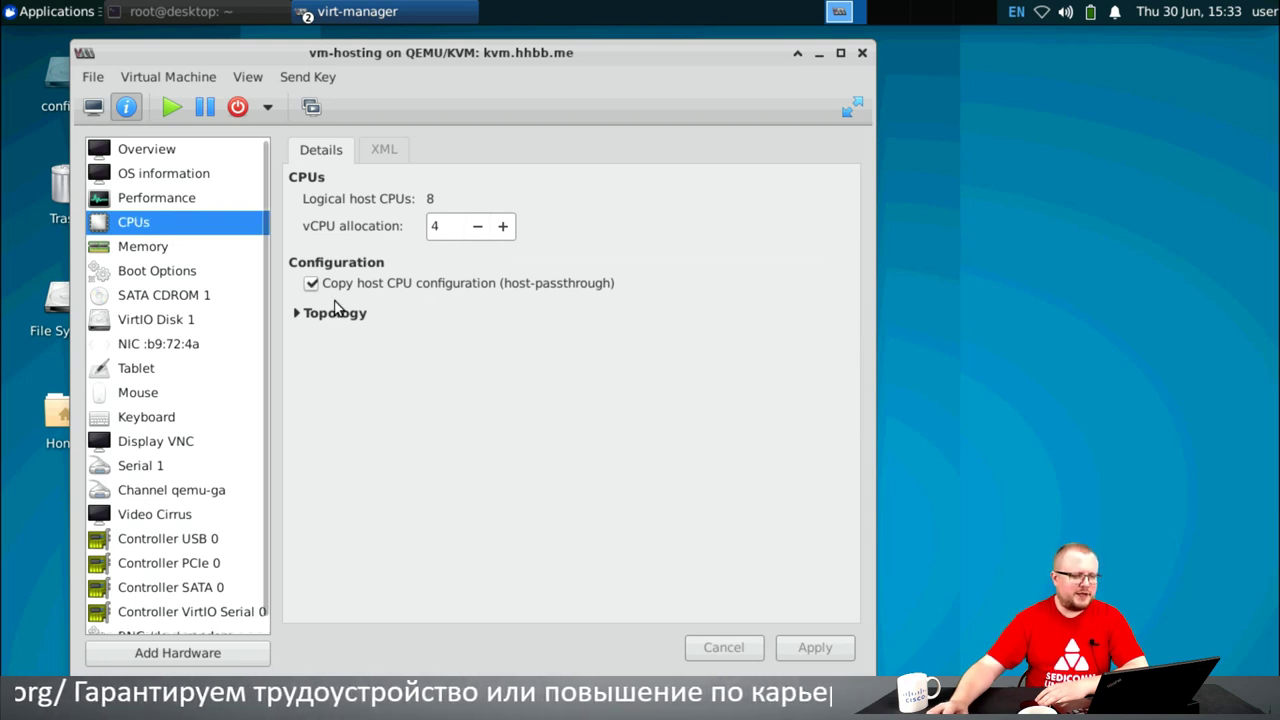
click(295, 314)
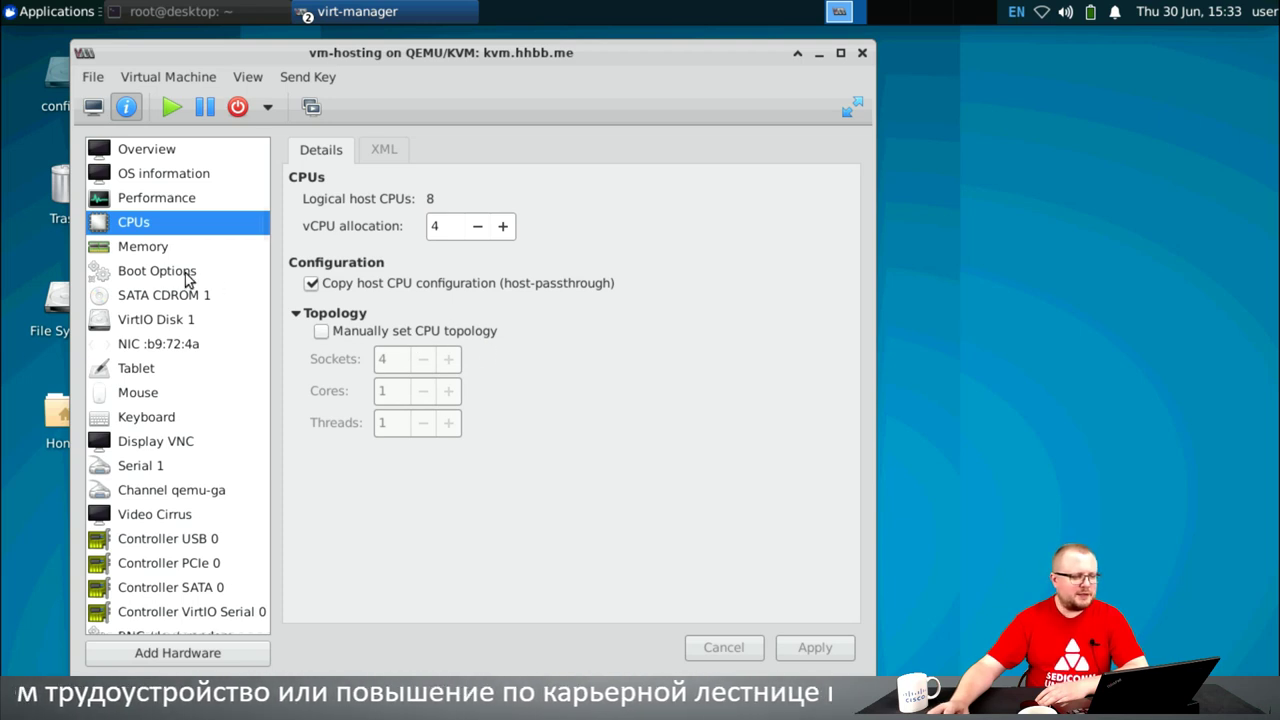
click(164, 250)
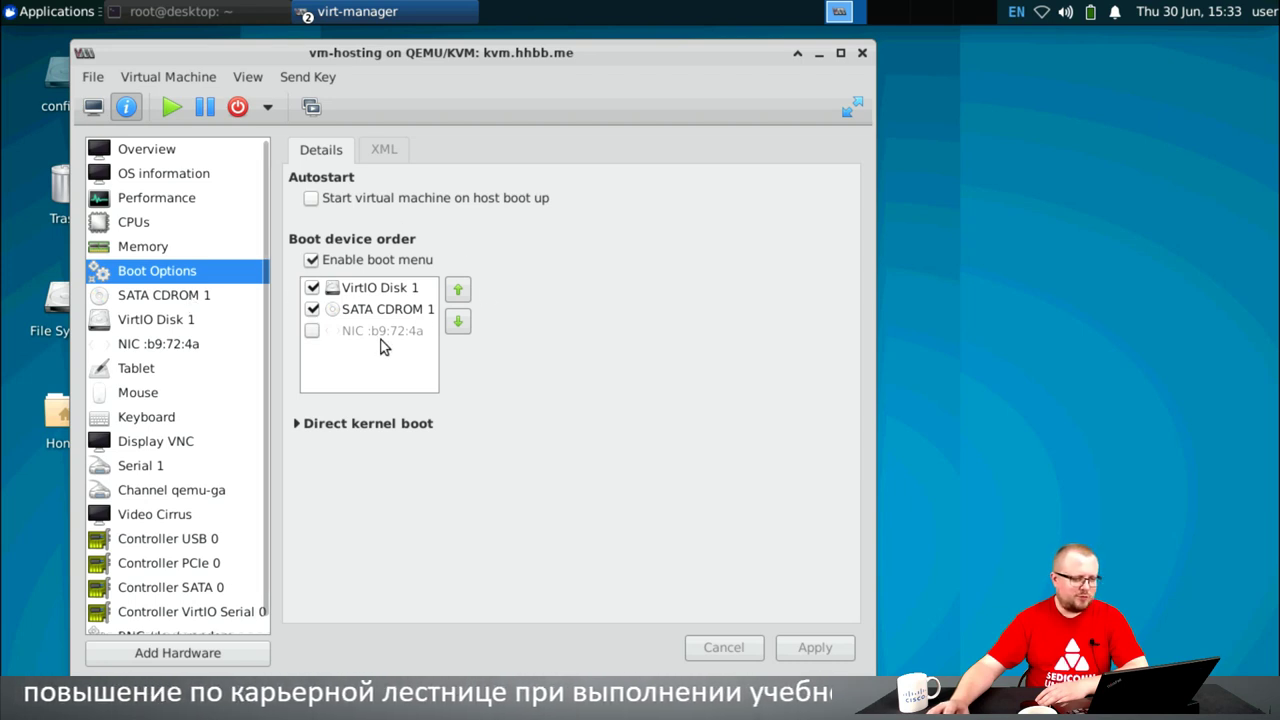
click(206, 297)
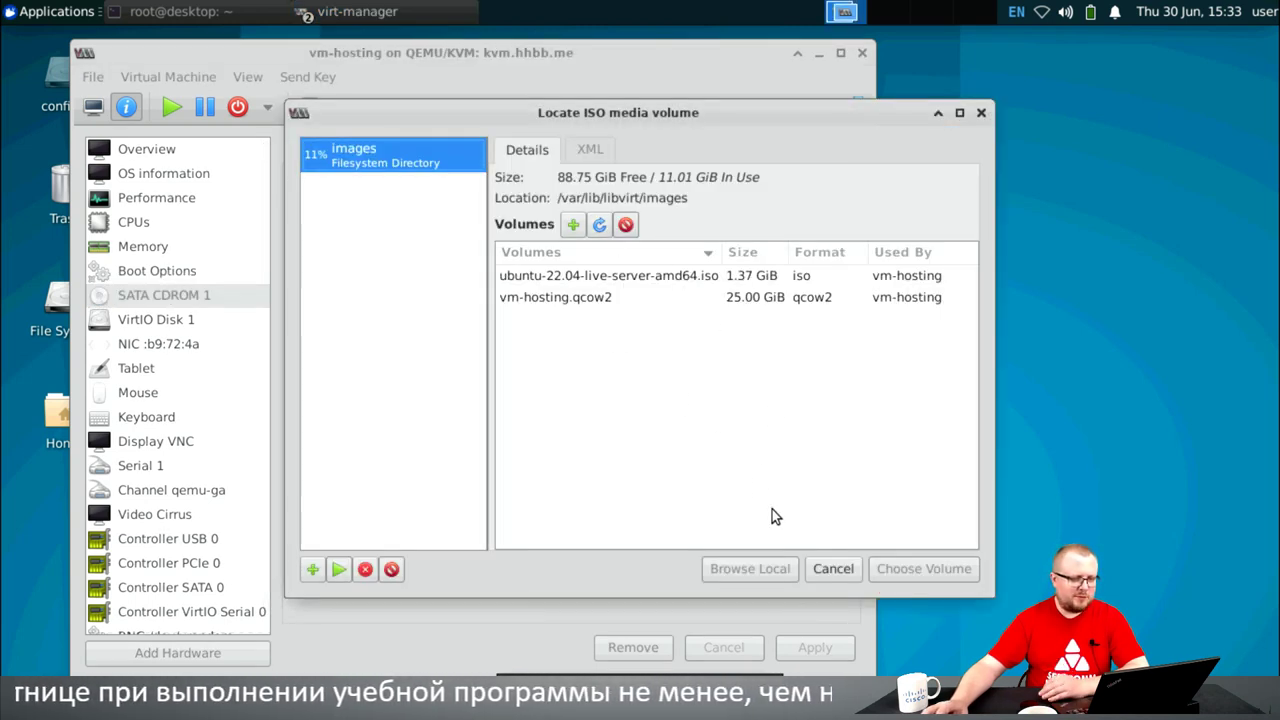
click(835, 571)
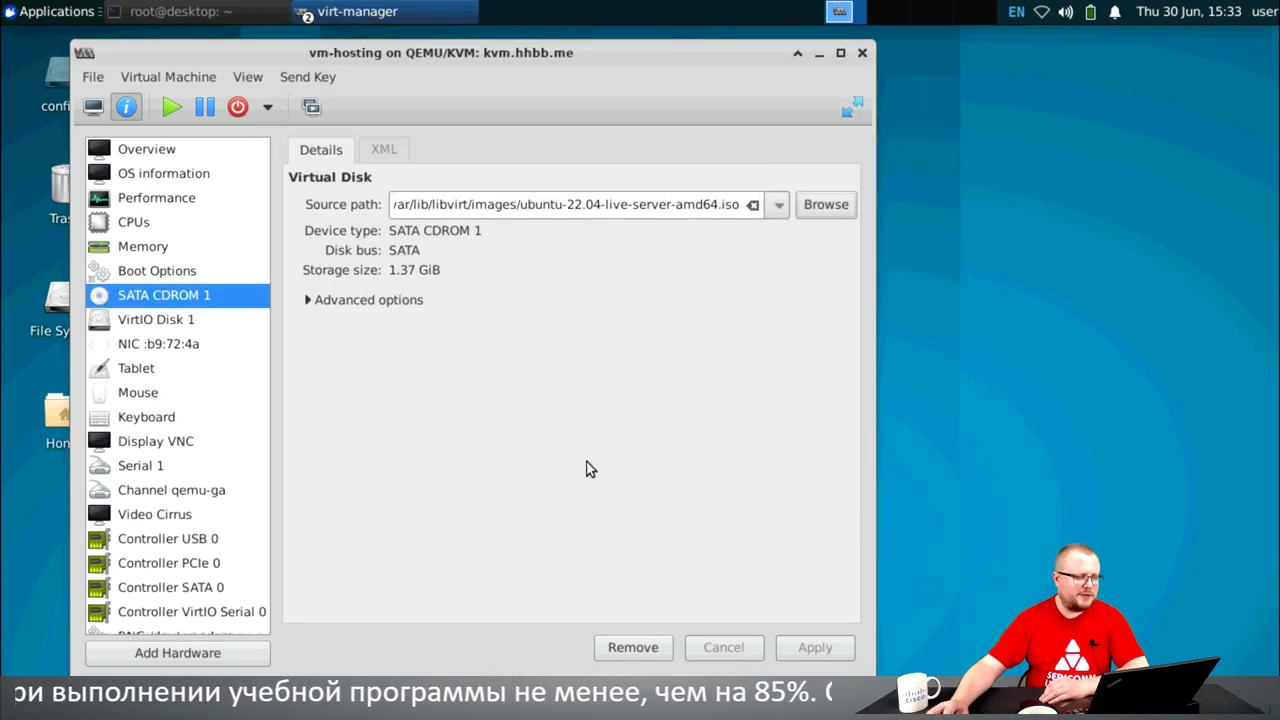
click(160, 319)
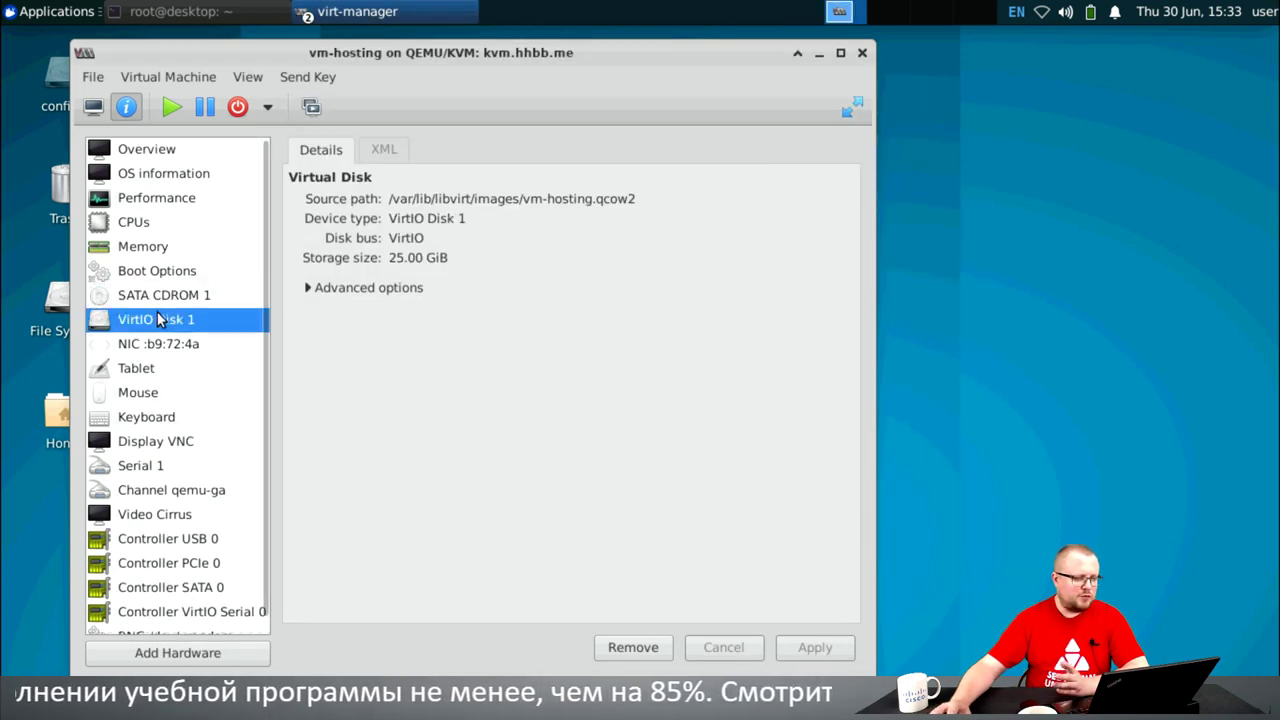
- Review the NIC, Mouse, Keyboard, Display VNC and Serial 1 devices, ending on Display VNC
click(163, 344)
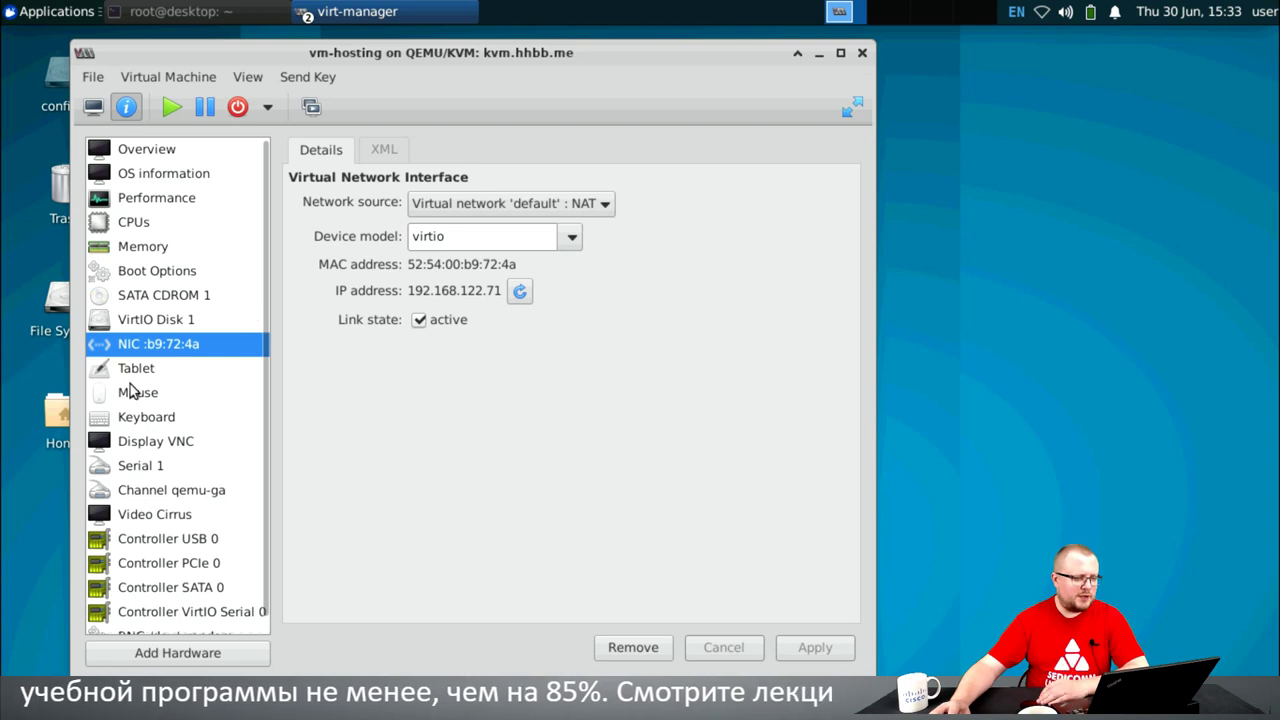
click(136, 370)
click(140, 393)
click(147, 418)
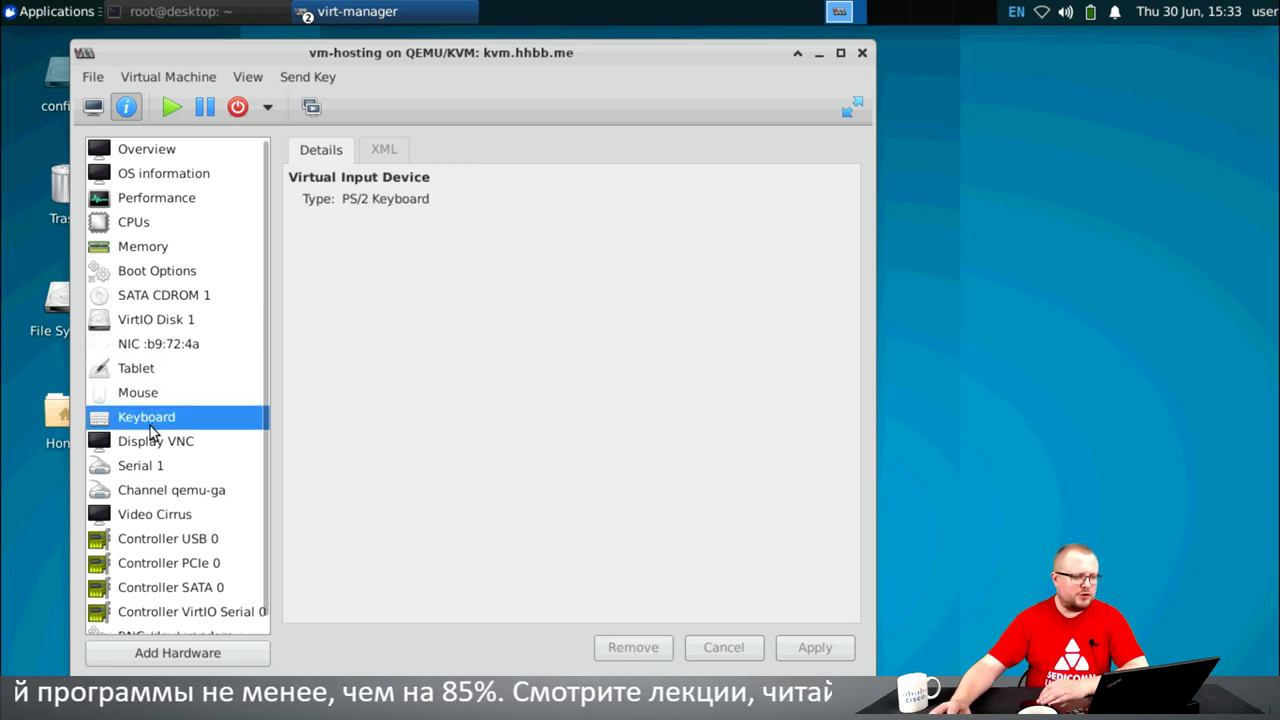
click(153, 446)
click(149, 466)
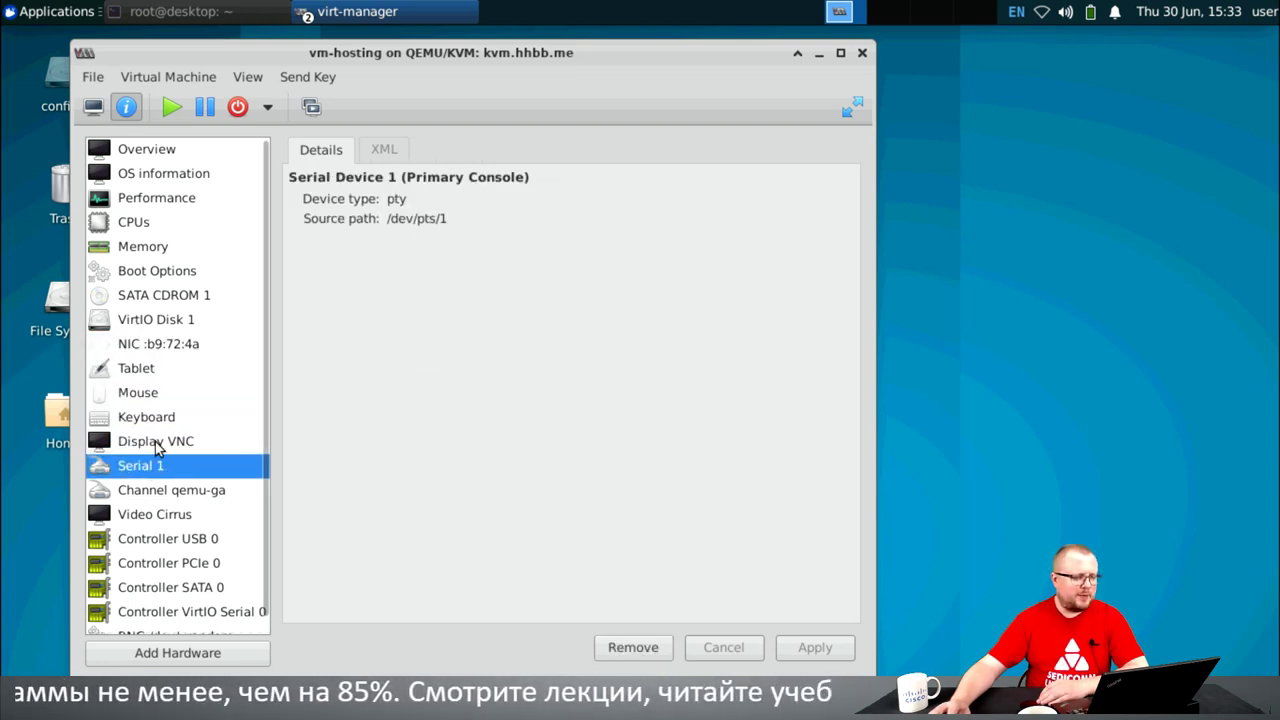
click(156, 443)
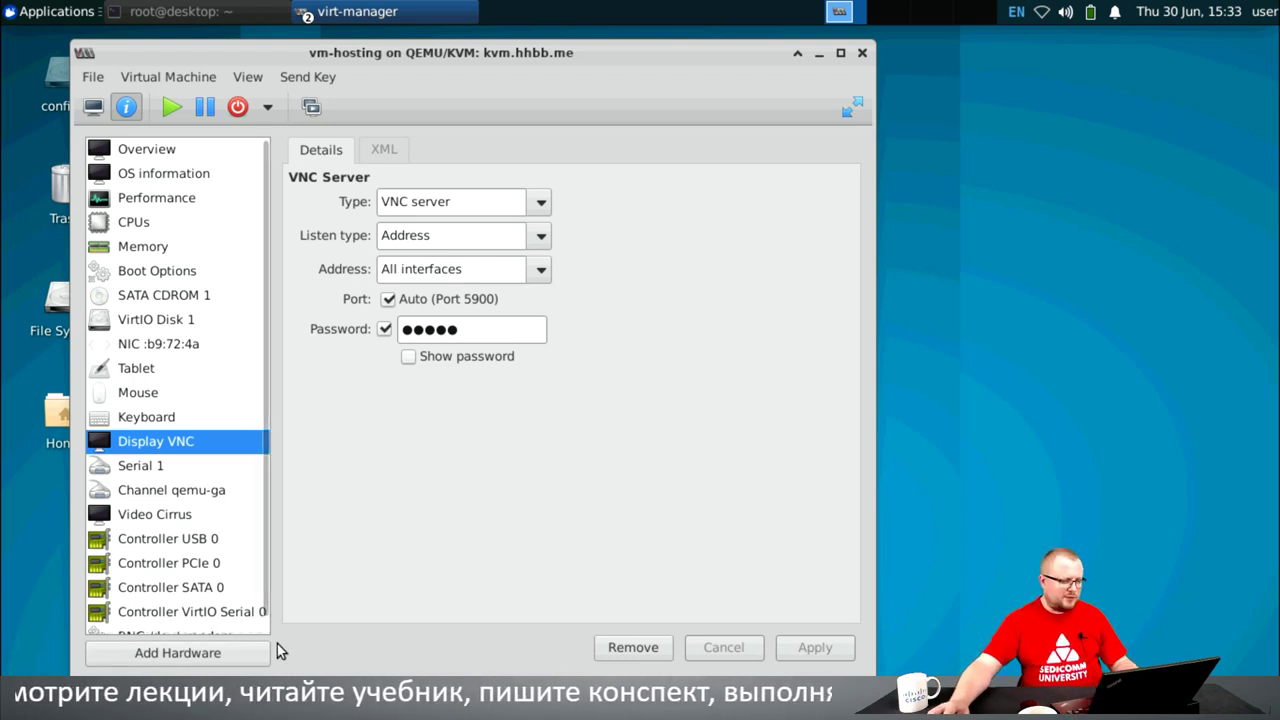
- Look at Add Hardware's USB Host Device choices, cancel, and return to the console running top
click(225, 655)
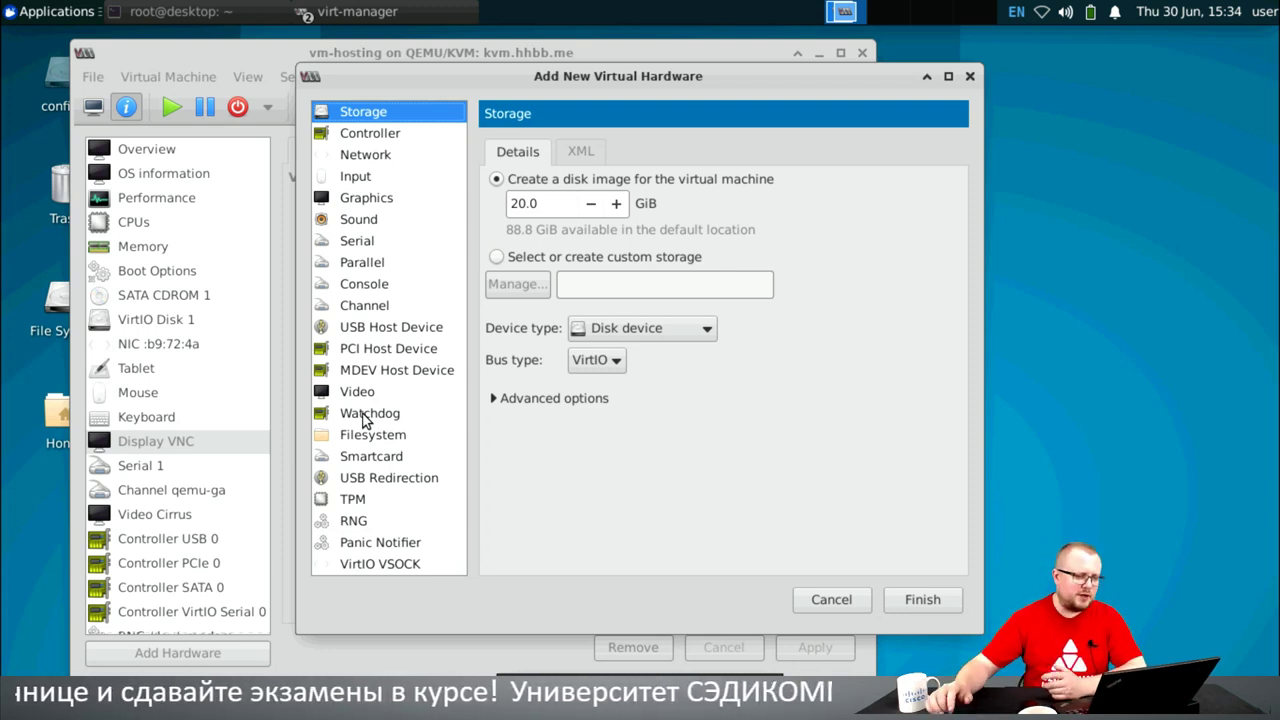
click(405, 330)
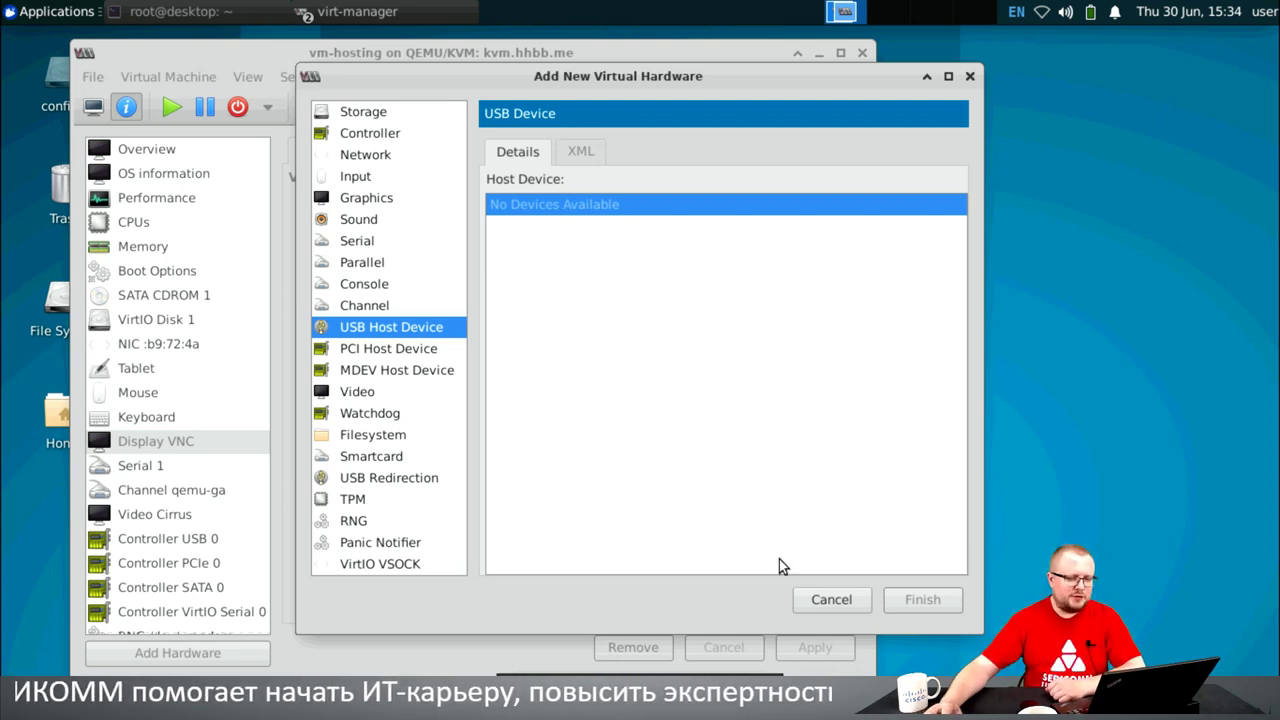
click(832, 600)
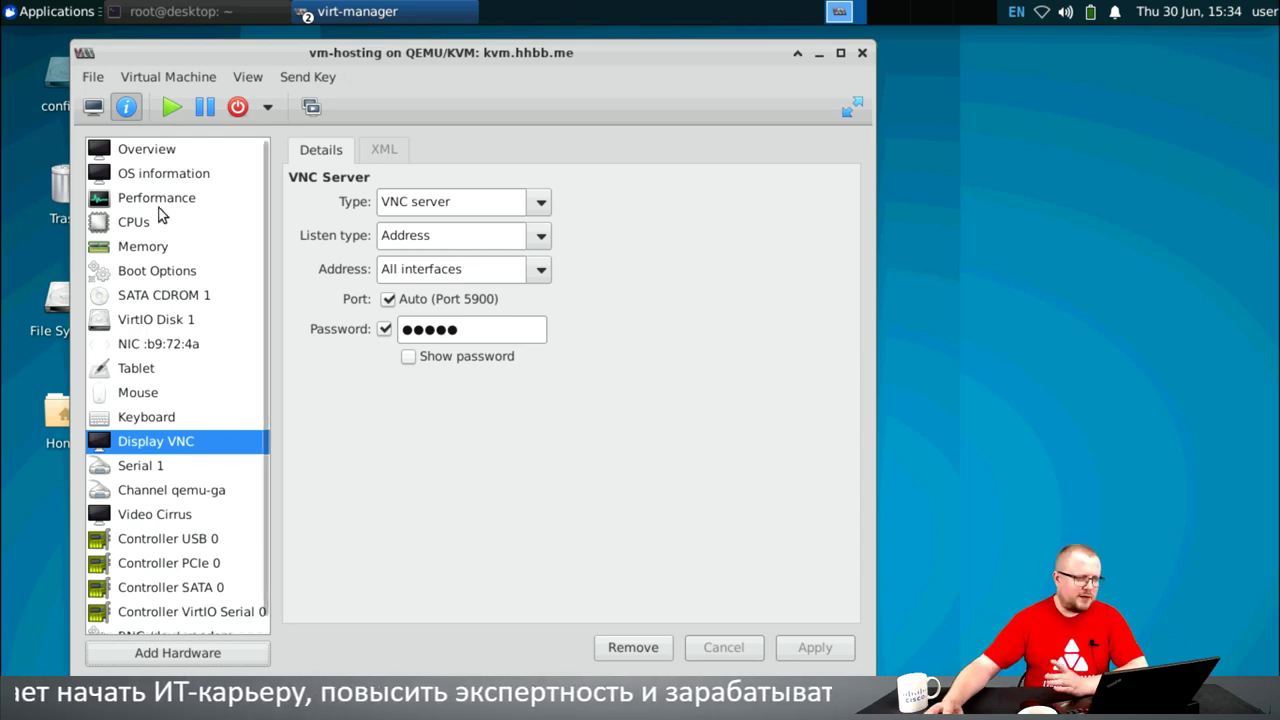
click(93, 107)
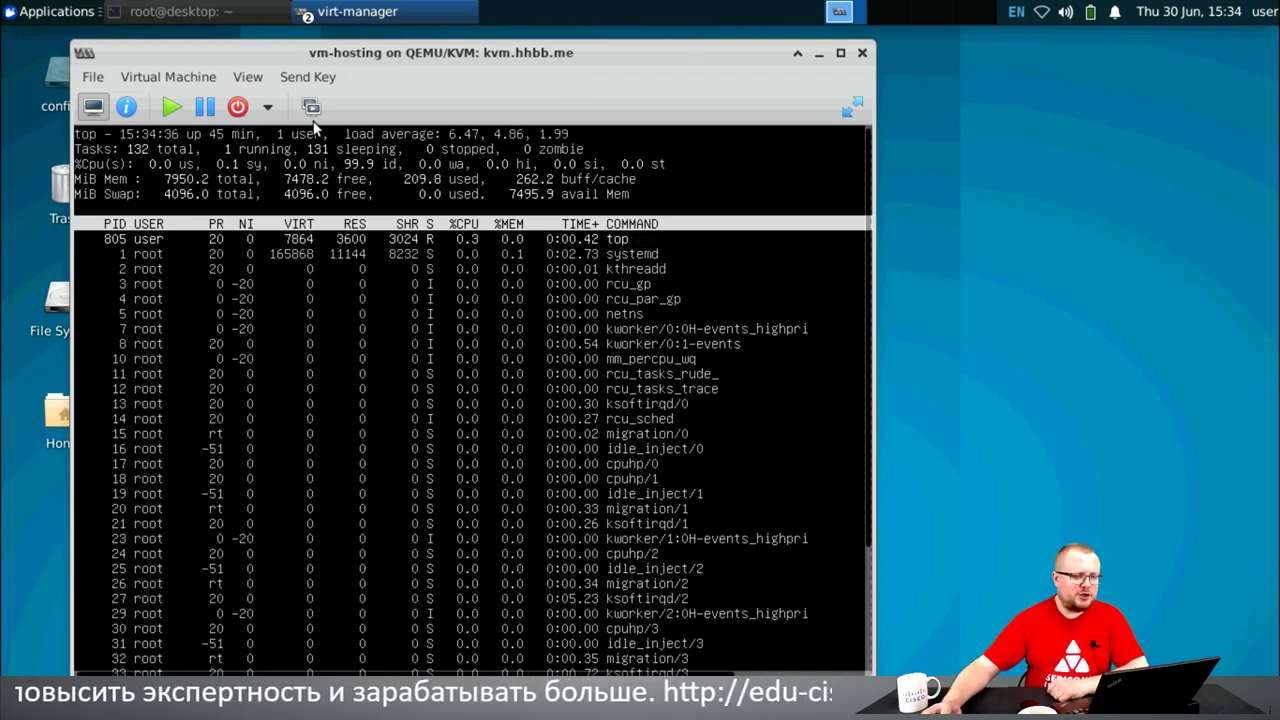
- Close the VM window and check the Preferences dialog for XML editing, then close it
click(859, 54)
click(341, 237)
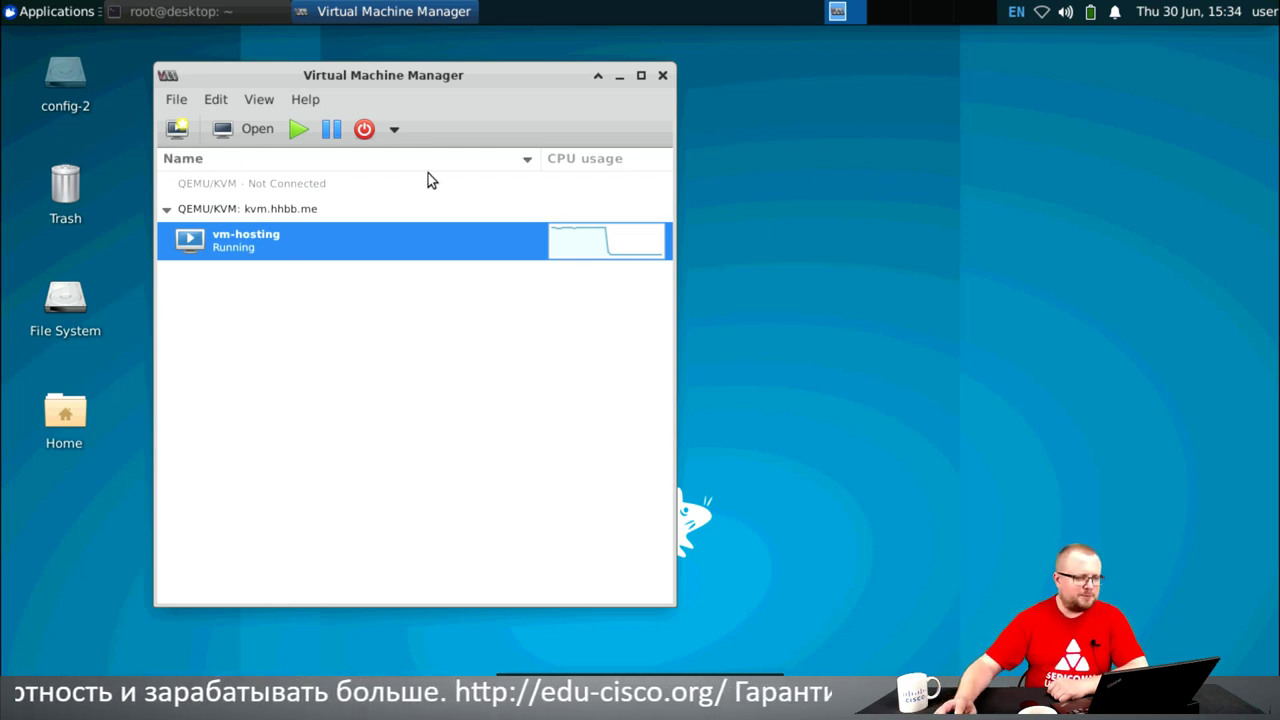
click(176, 100)
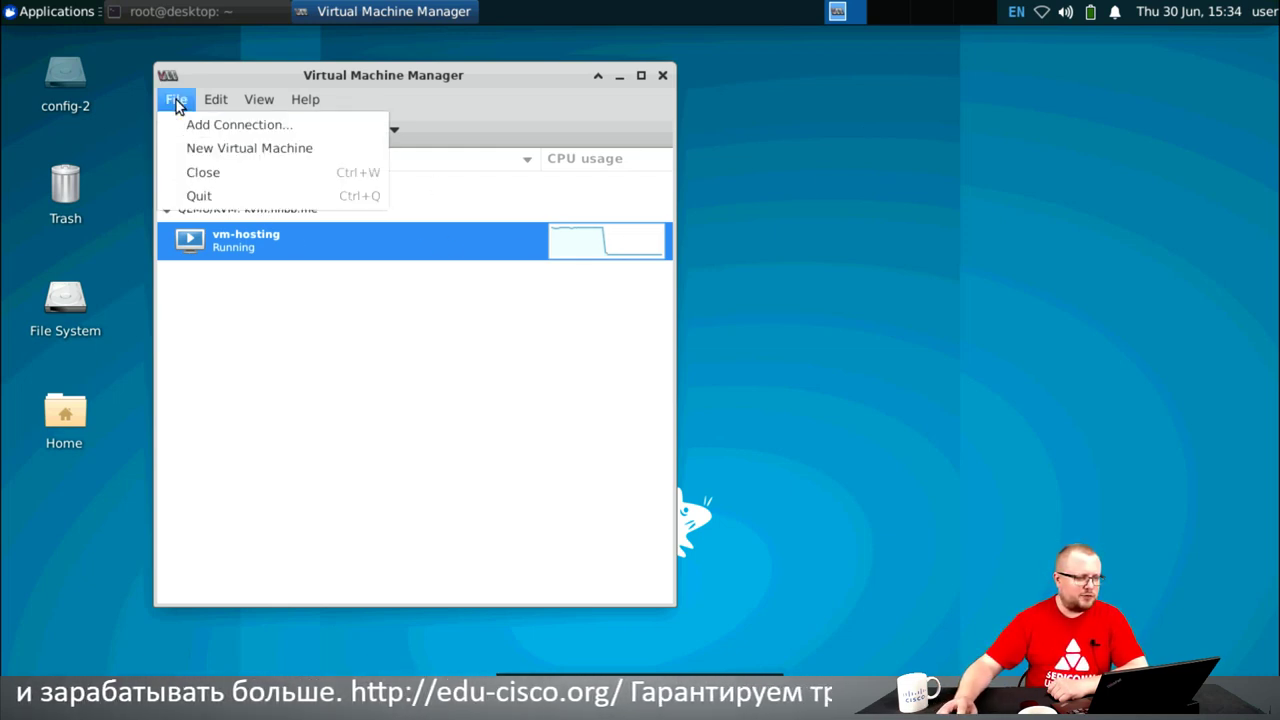
mouse_move(218, 104)
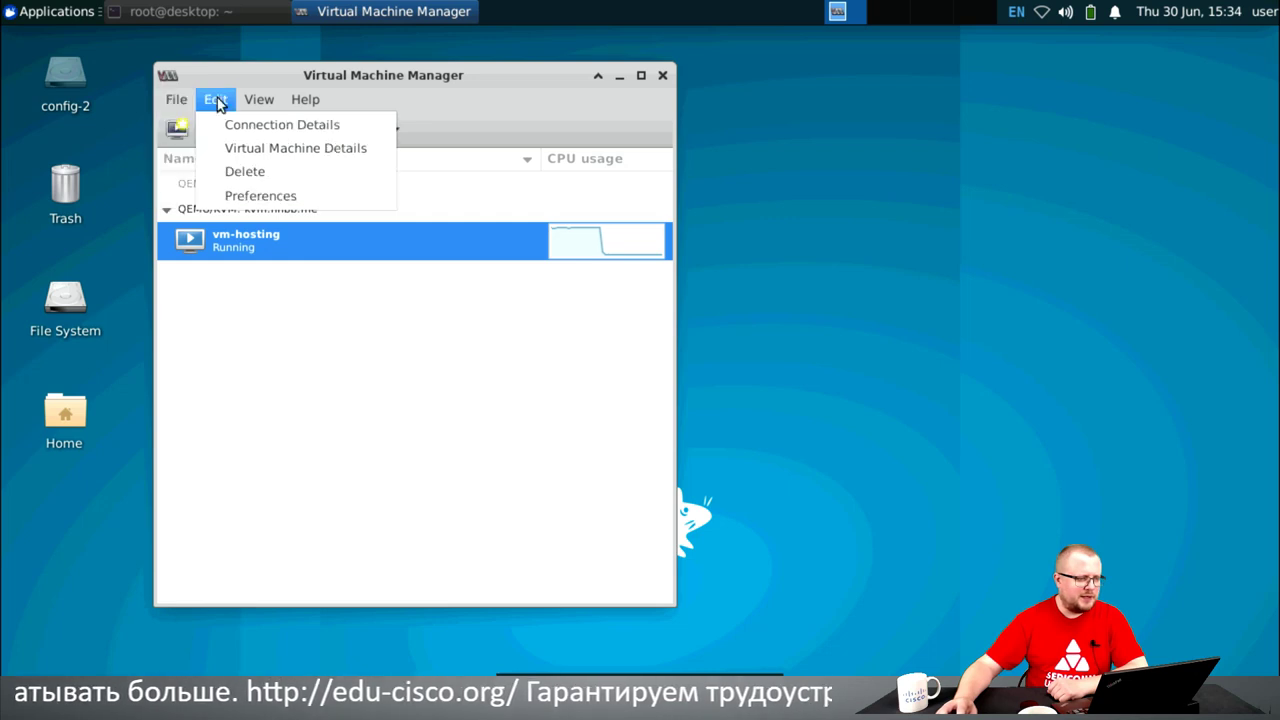
click(225, 196)
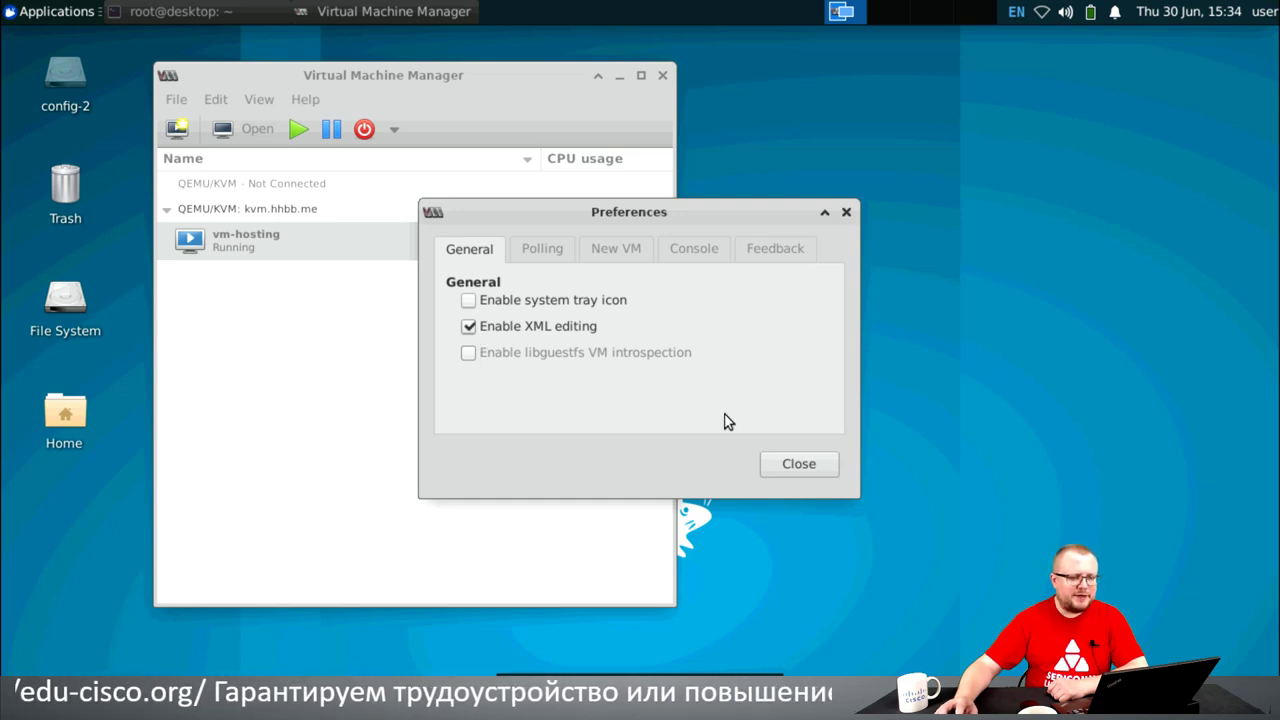
click(821, 466)
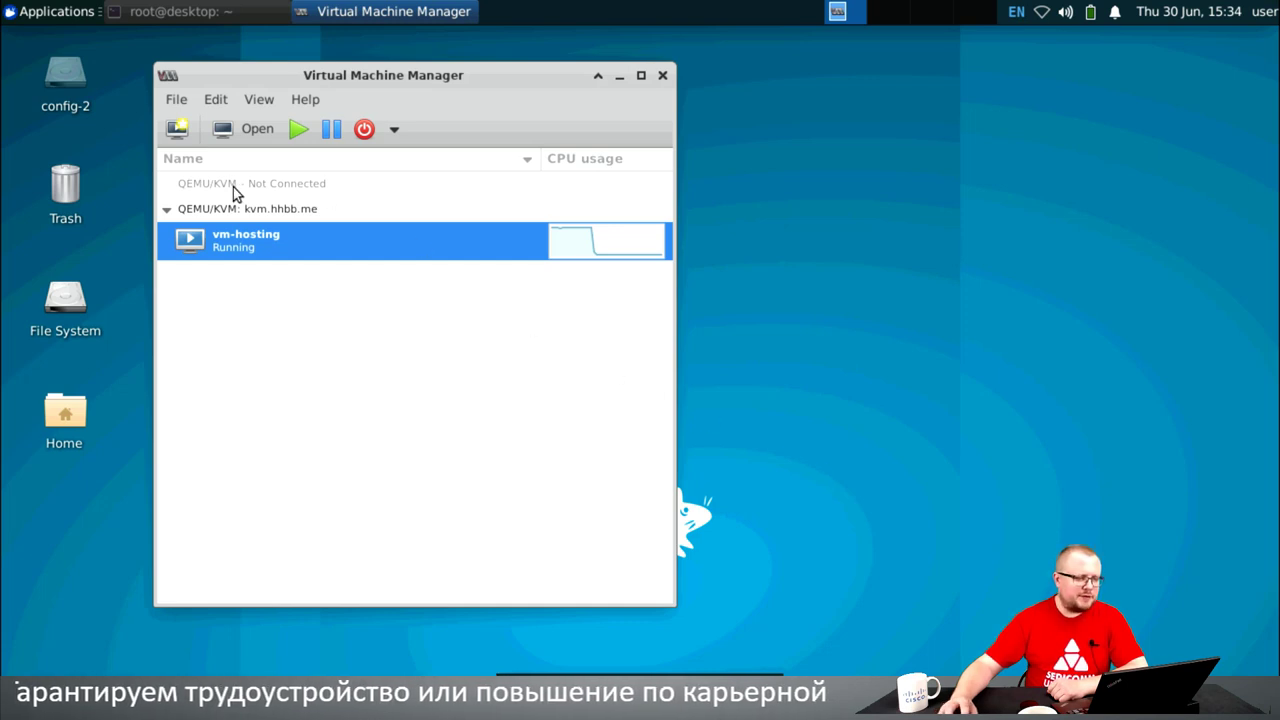
- Open vm-hosting's console, log in with the VNC password, and switch to hardware details
click(254, 132)
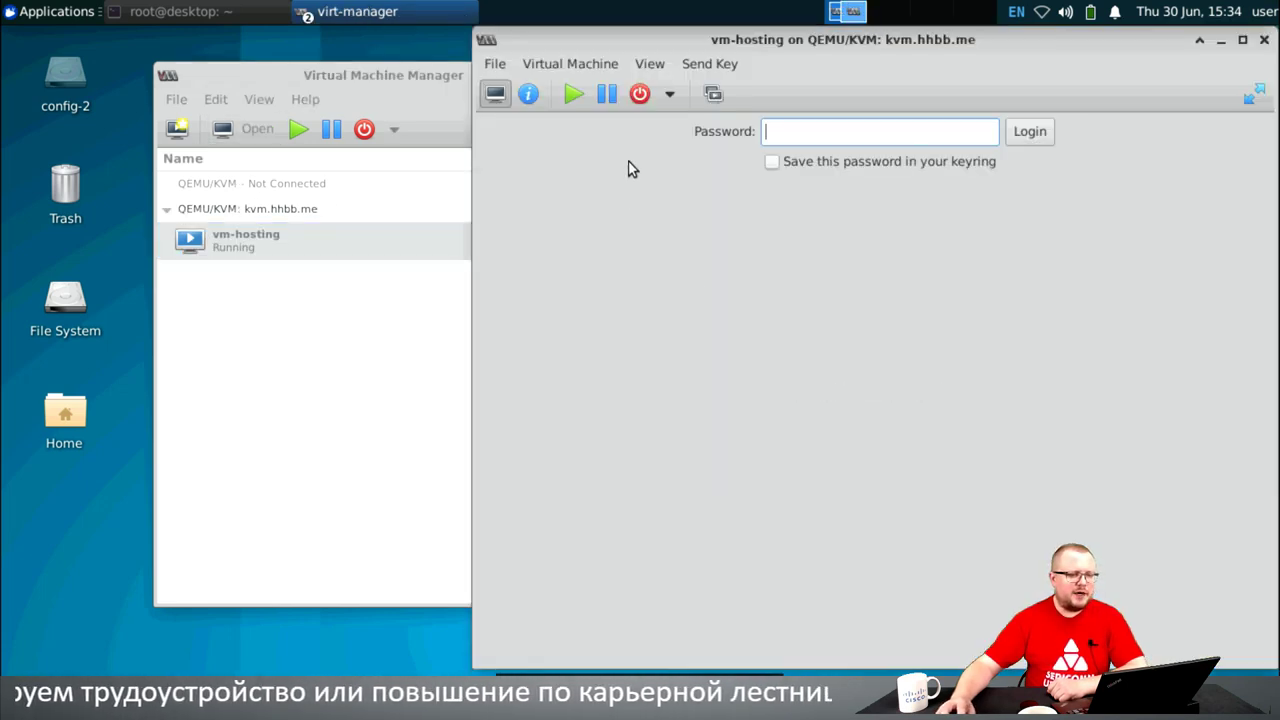
text(*****)
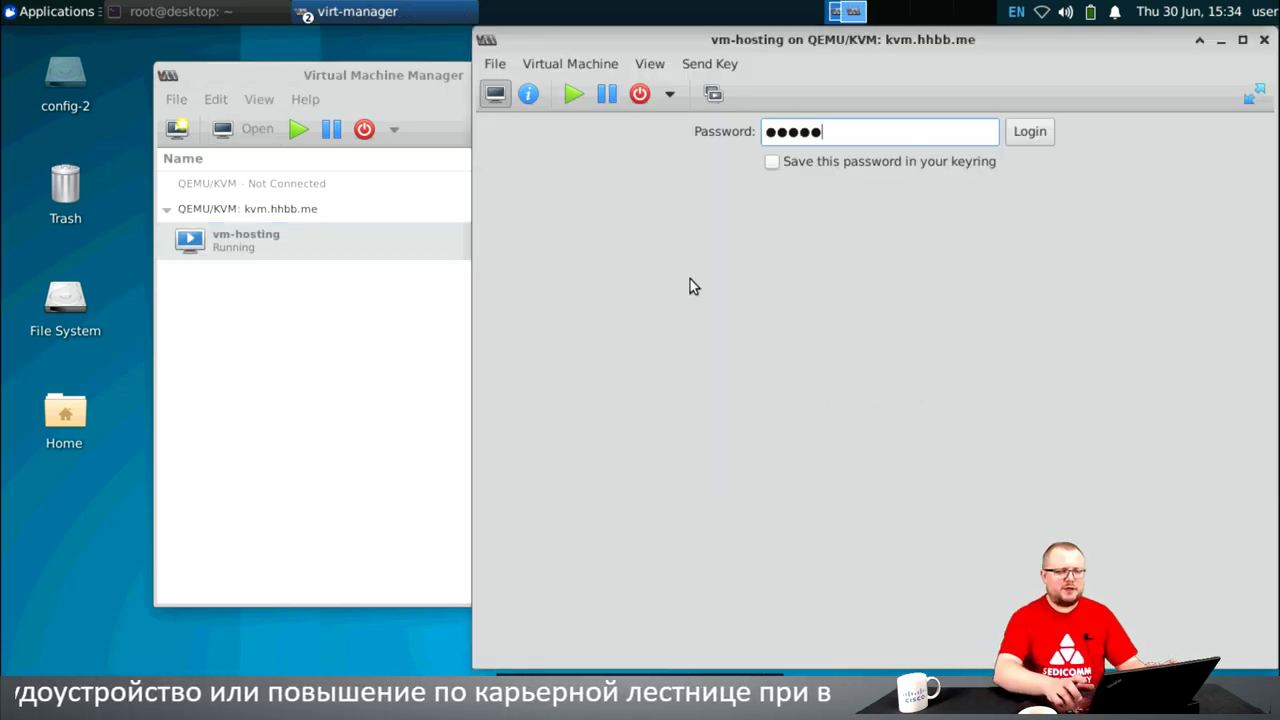
key(Return)
click(528, 93)
- View the XML for the VNC display, boot options, CD-ROM, VirtIO Disk 1, NIC and tablet
click(786, 137)
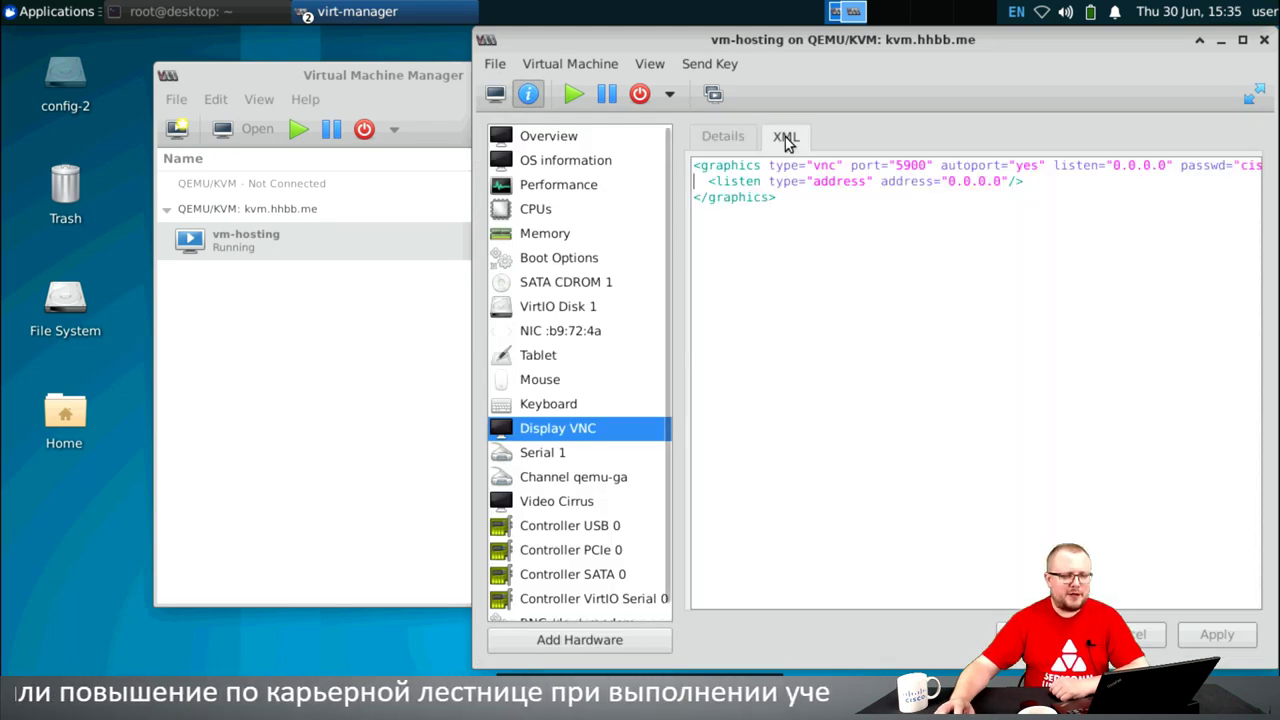
click(590, 258)
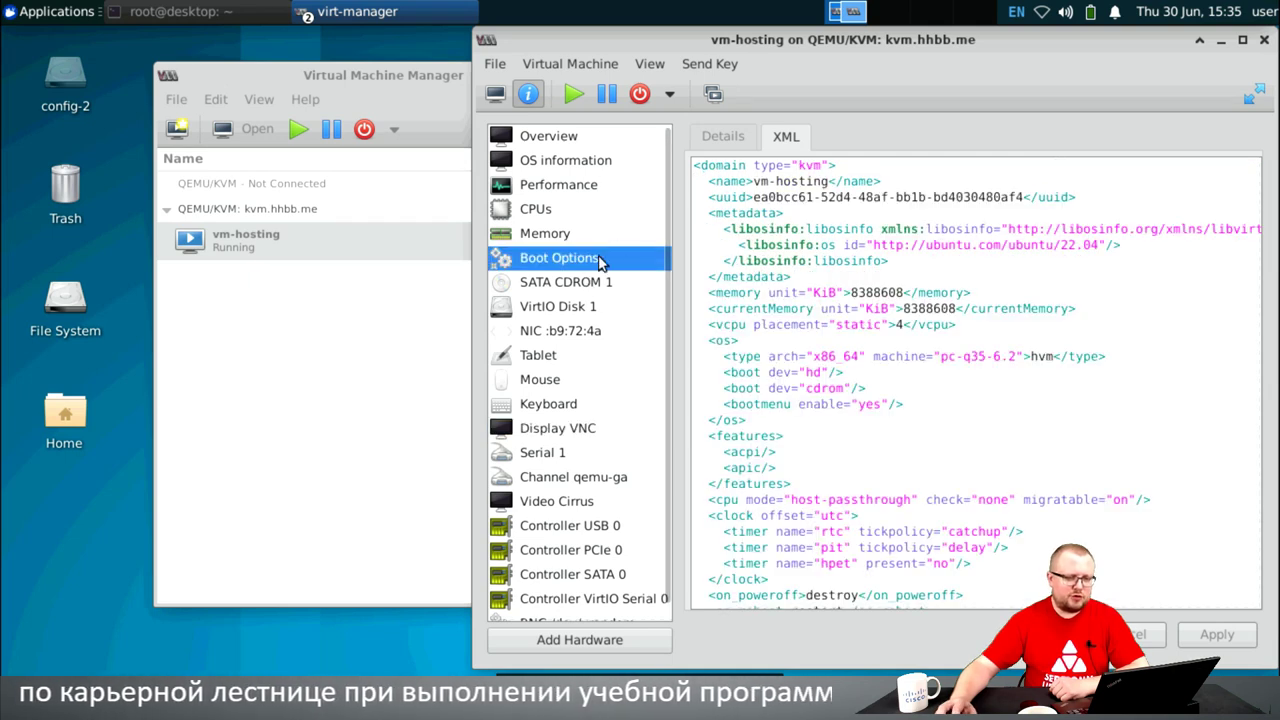
click(580, 285)
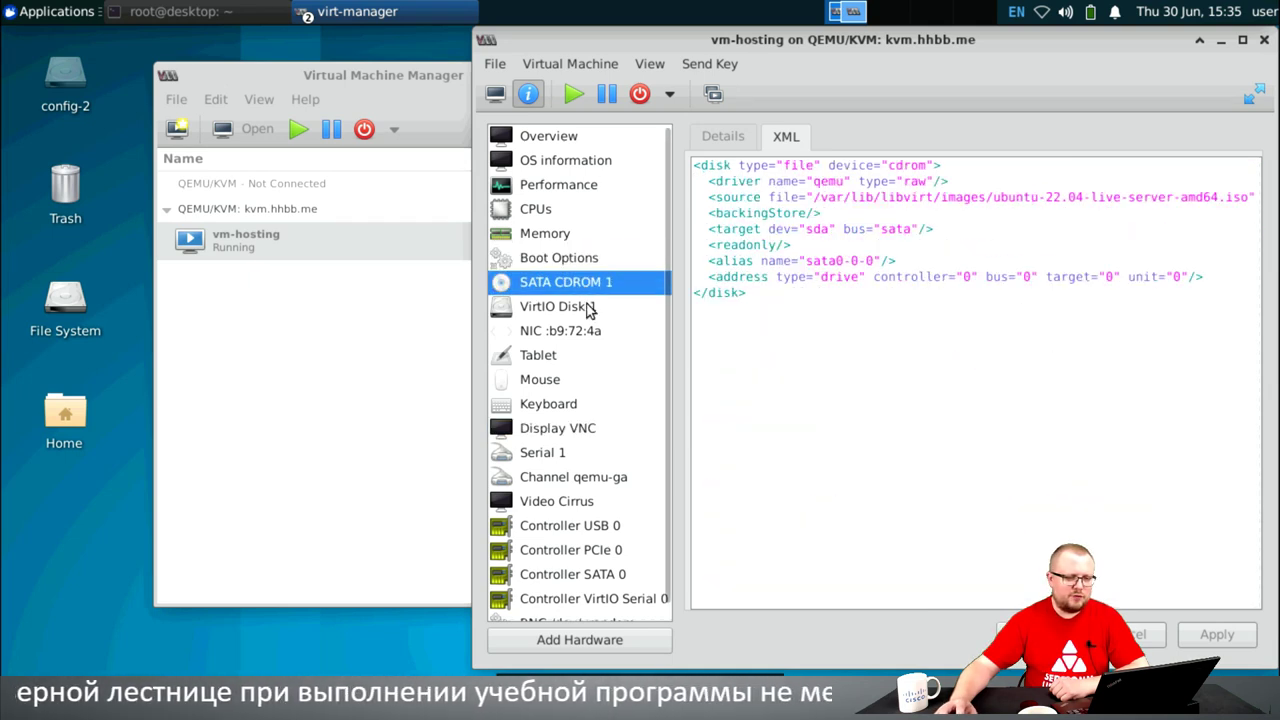
click(588, 310)
click(585, 330)
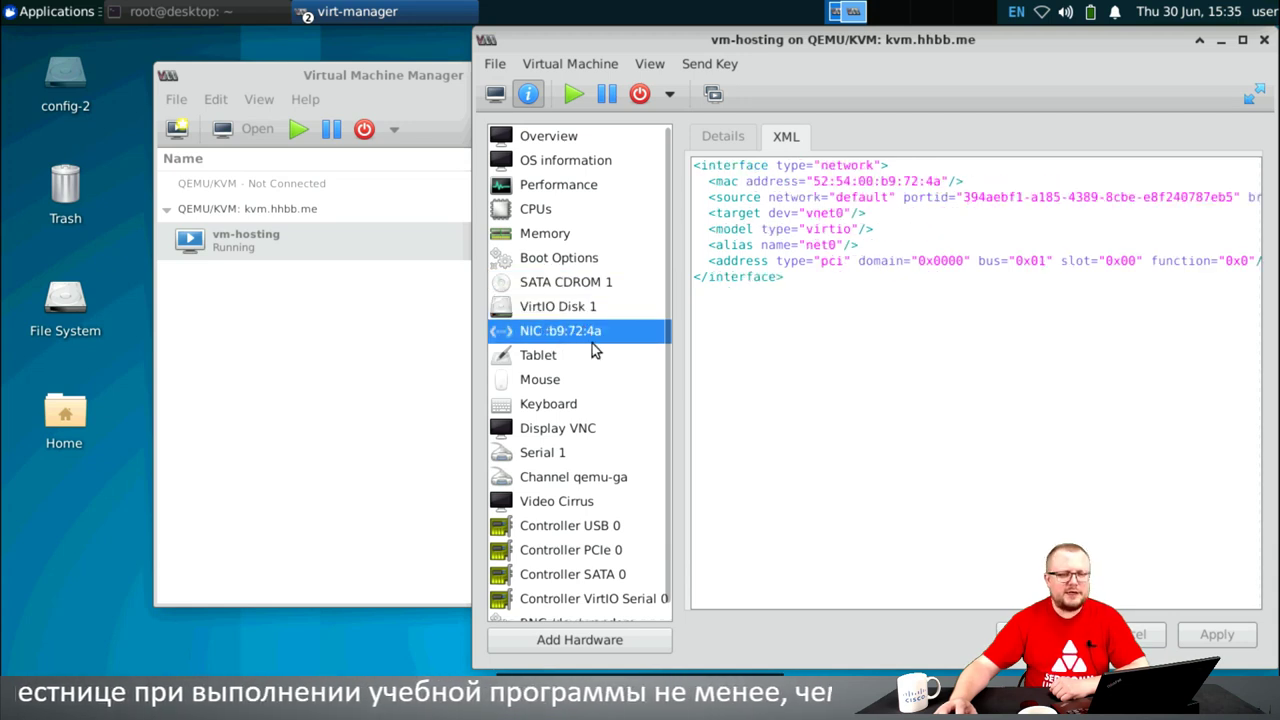
click(592, 358)
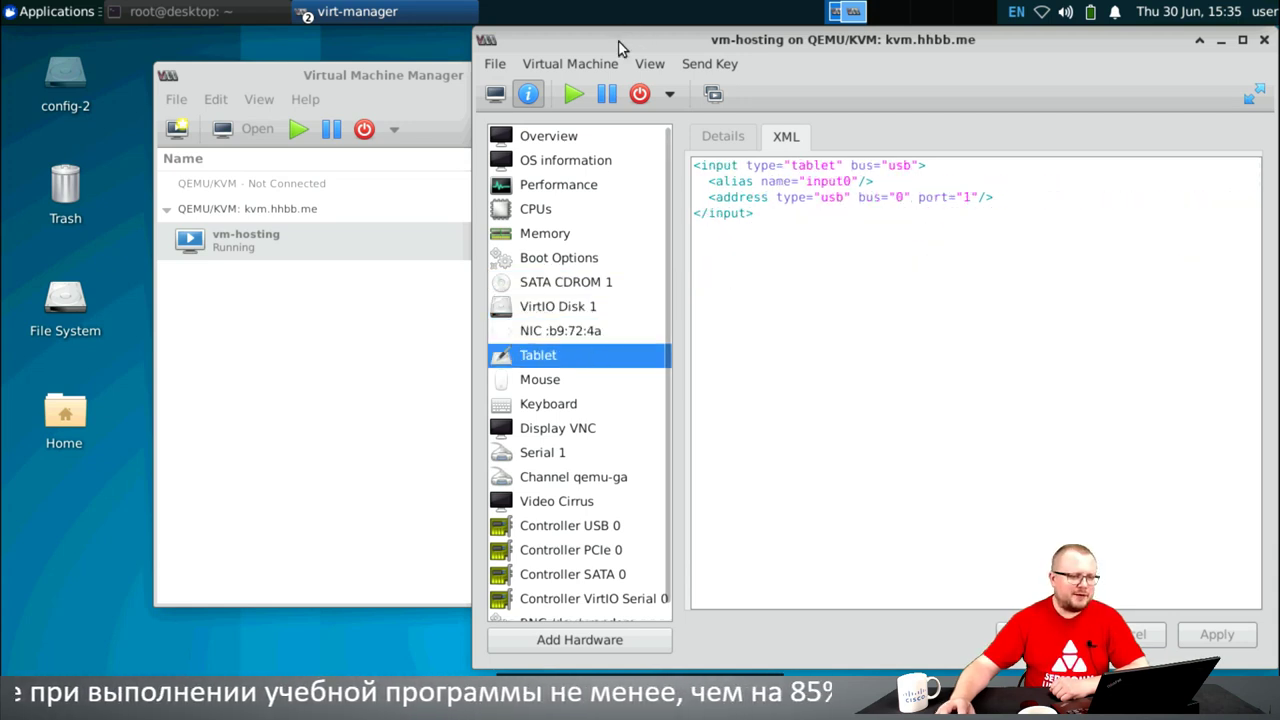
drag(593, 43, 187, 41)
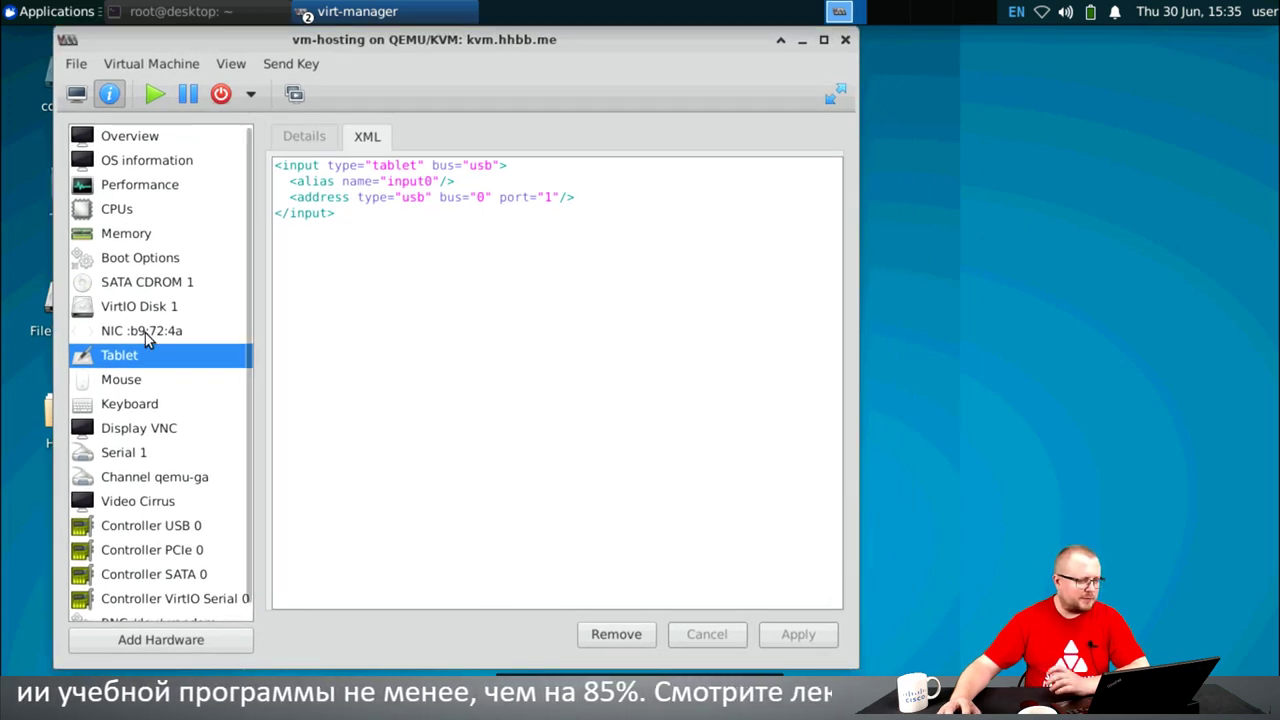
- Recheck the NIC and CPU XML, then show the Overview as a details form
click(146, 334)
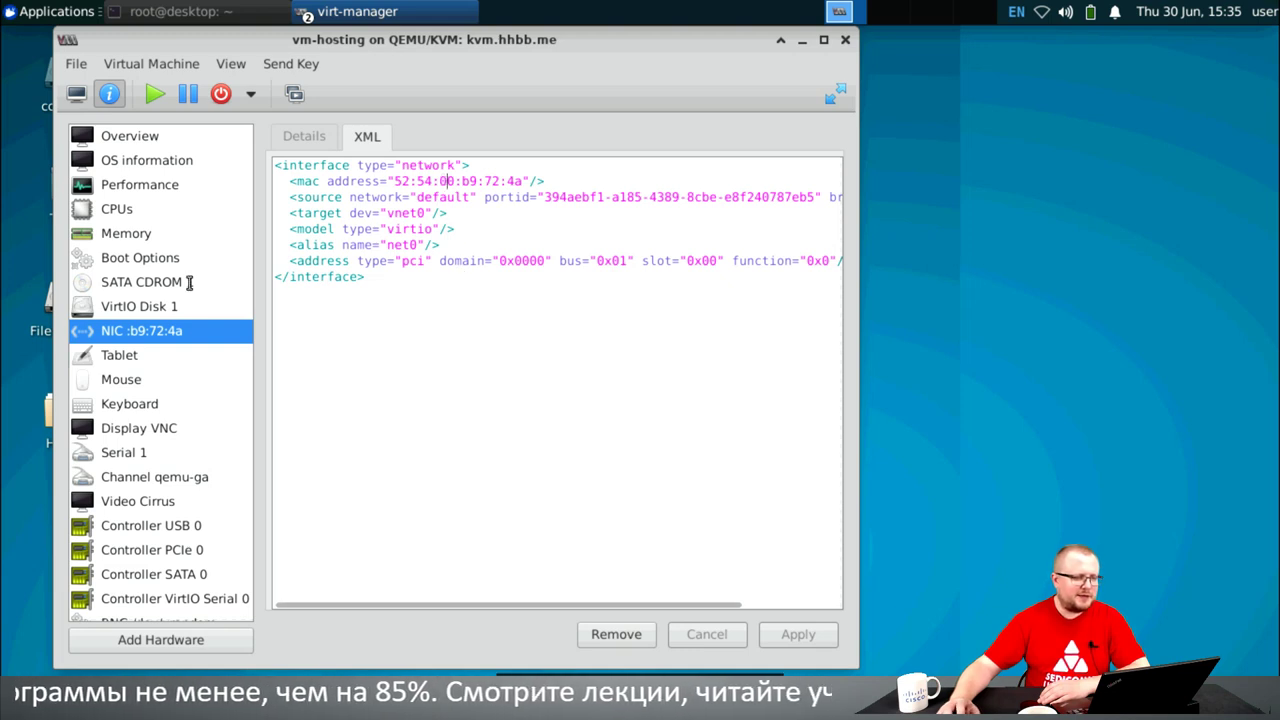
click(137, 212)
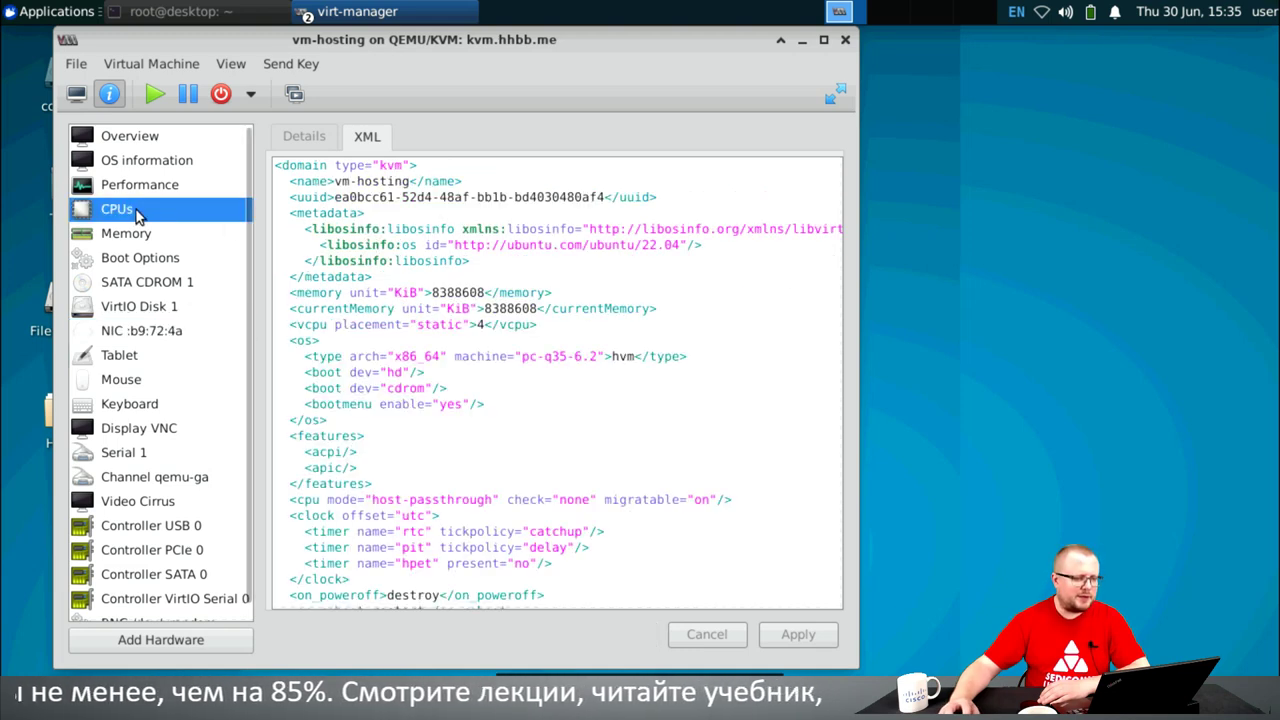
click(137, 138)
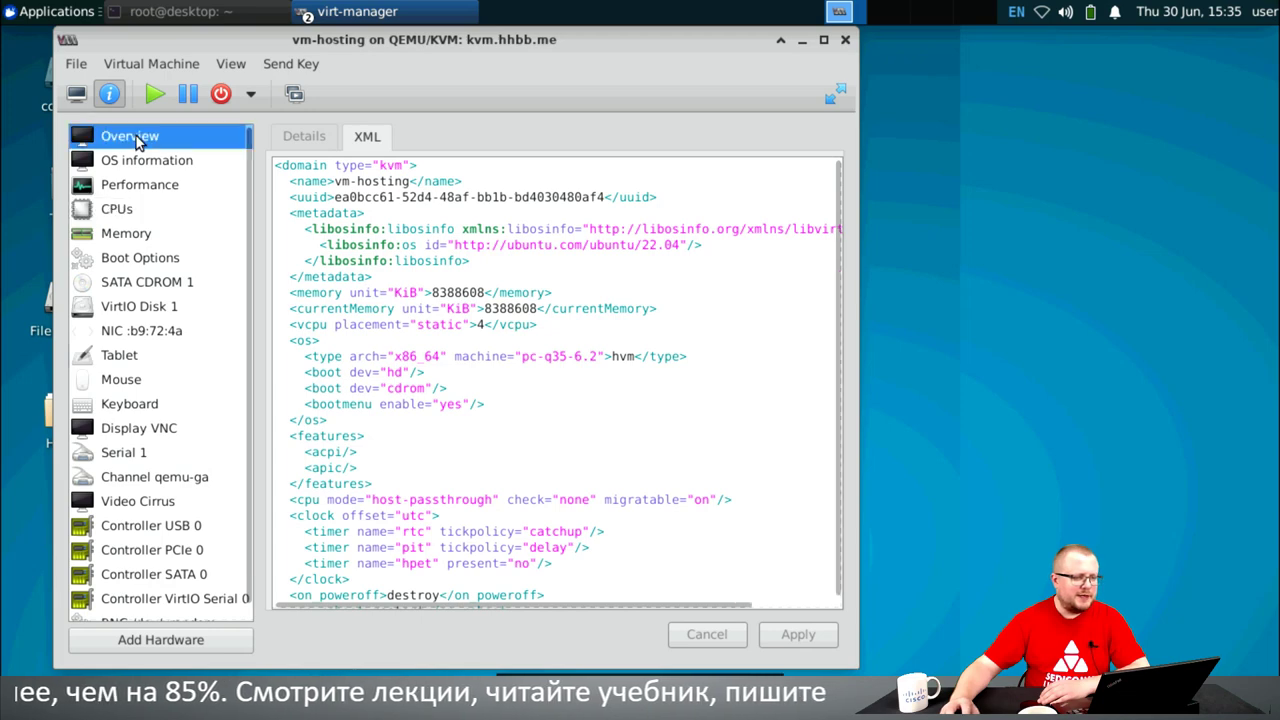
click(320, 137)
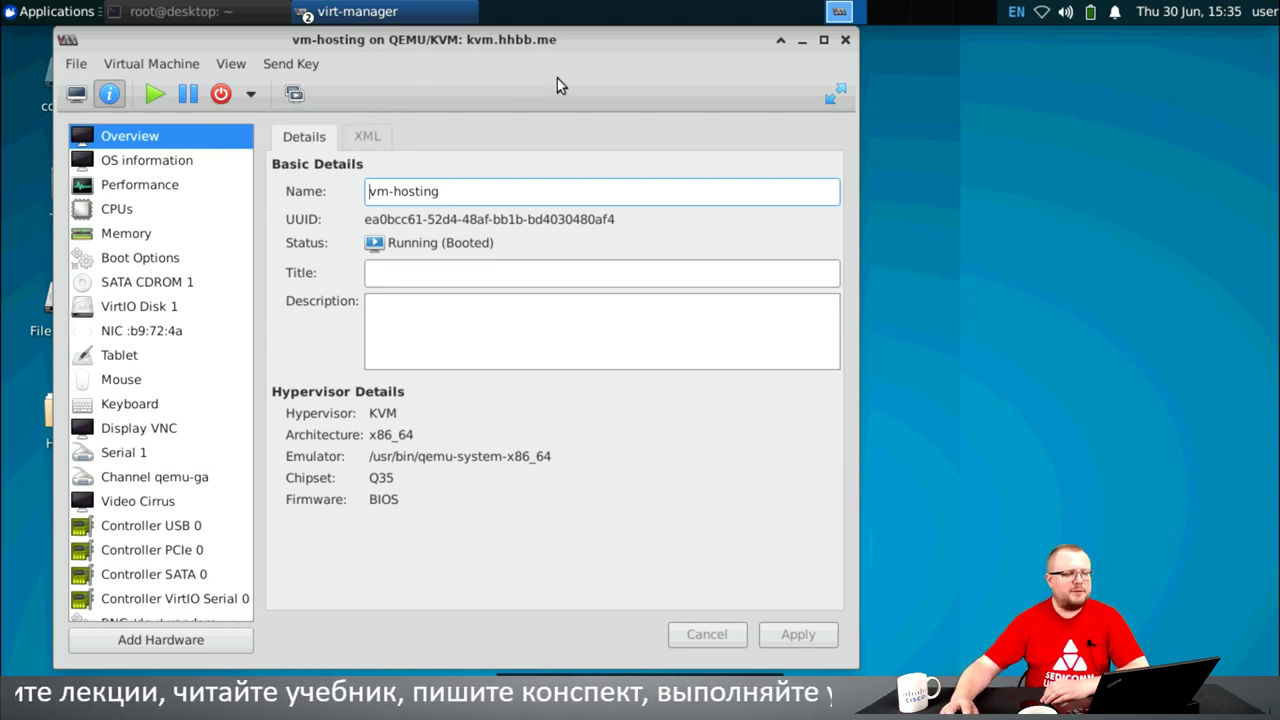
- In the snapshot manager, start a new snapshot, cancel it, and return to hardware details
click(296, 94)
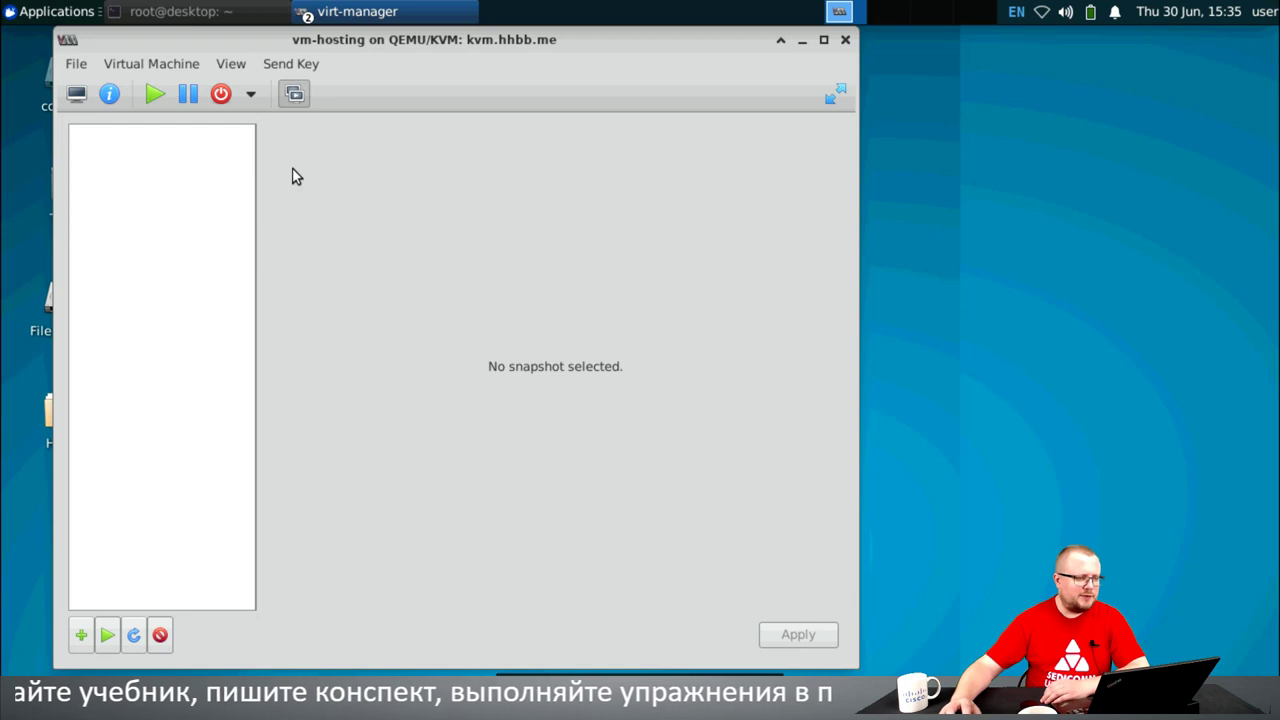
click(81, 636)
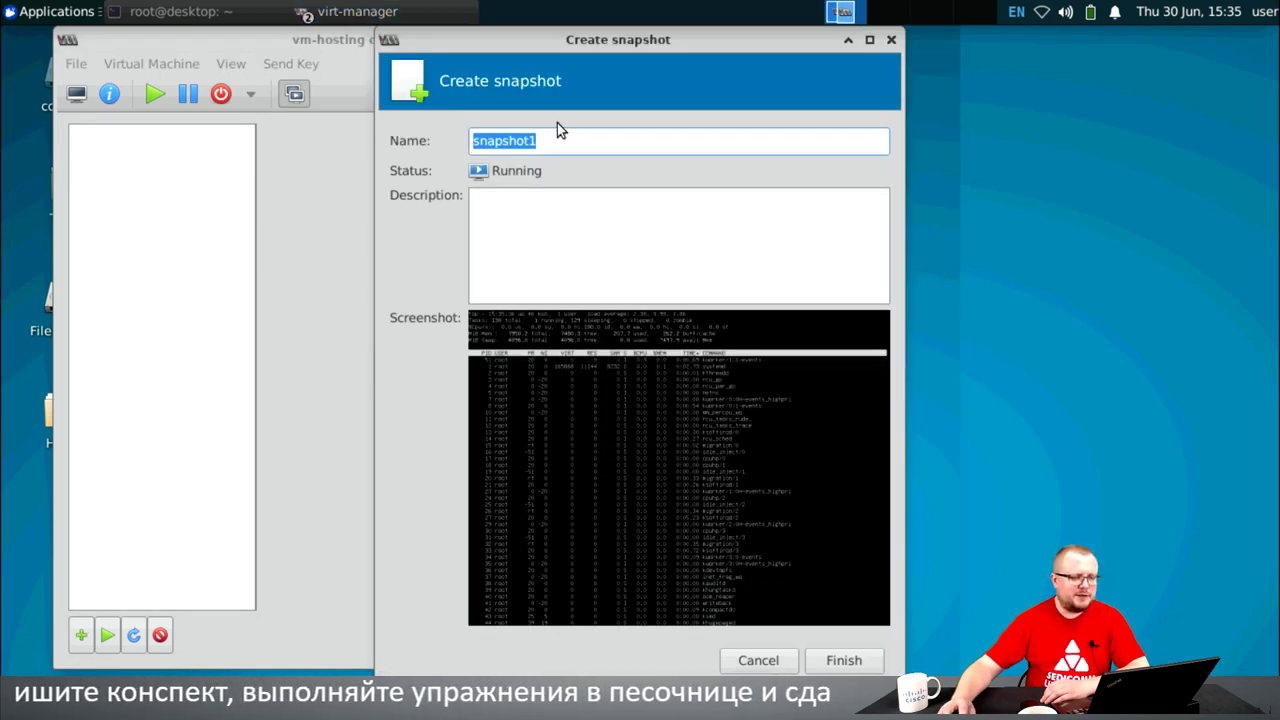
click(745, 662)
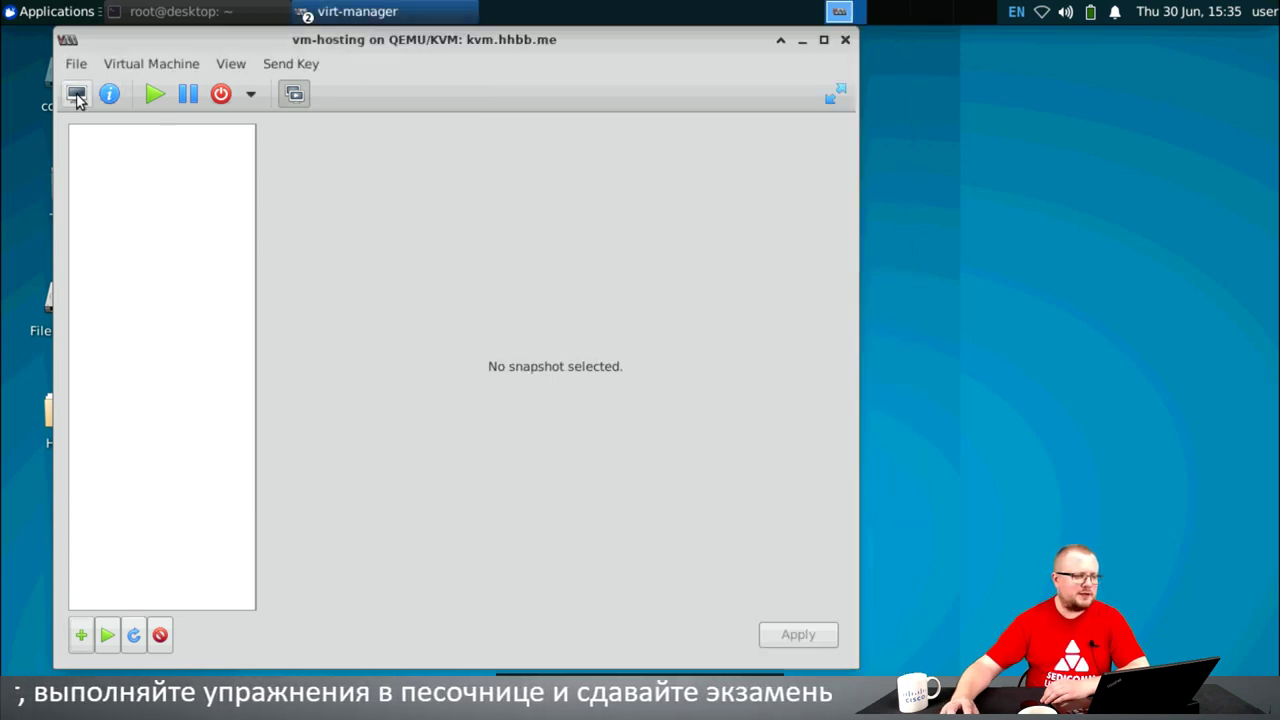
click(110, 93)
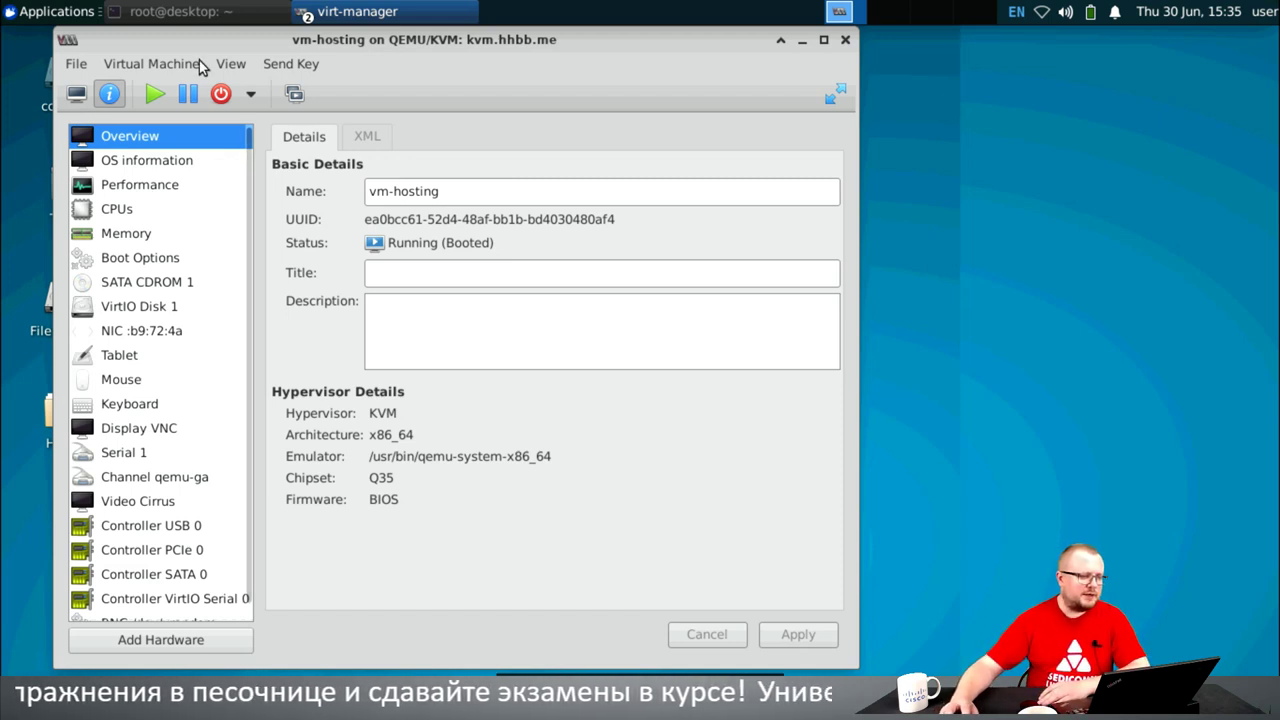
- Dismiss the Virtual Machine menu and close the vm-hosting details window
click(166, 62)
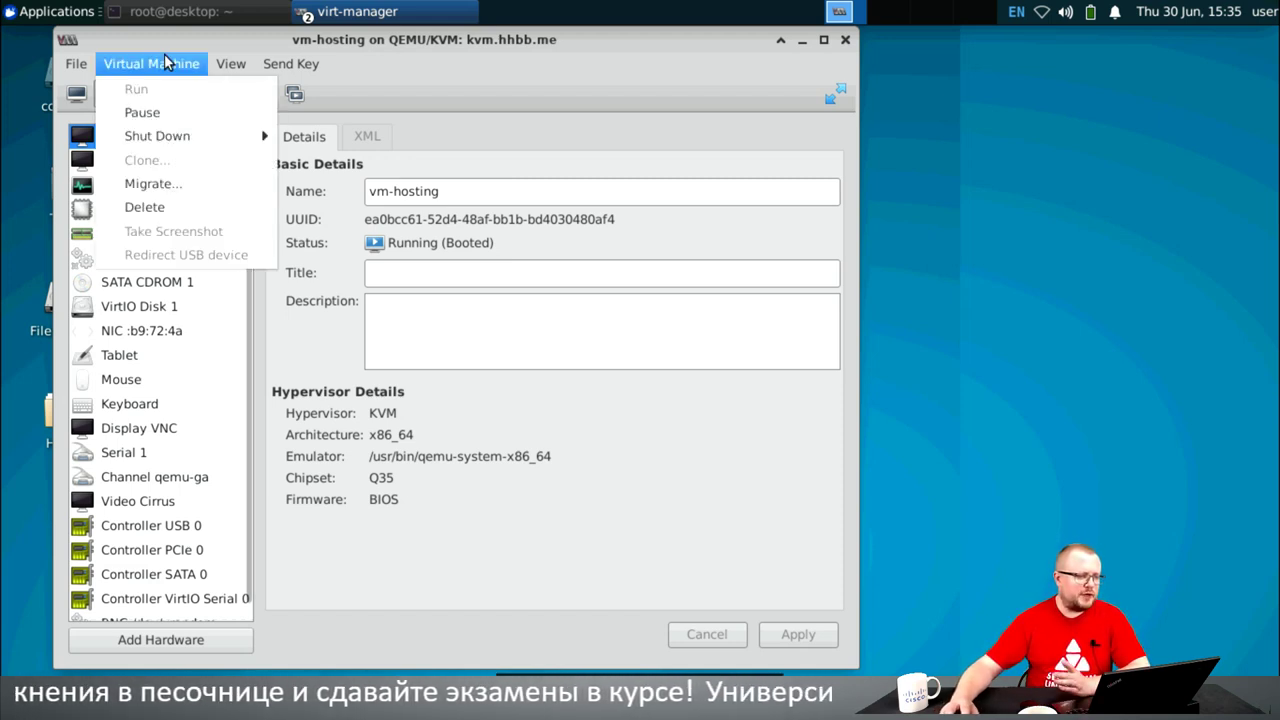
click(237, 49)
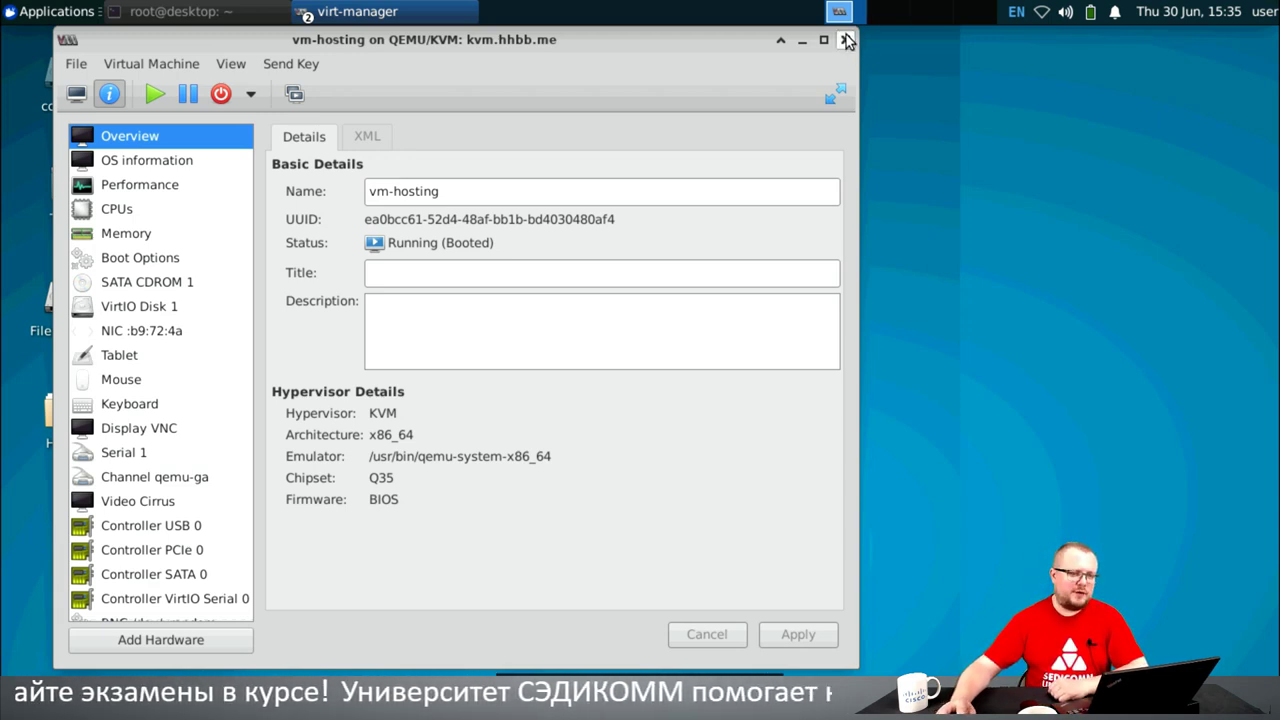
click(846, 40)
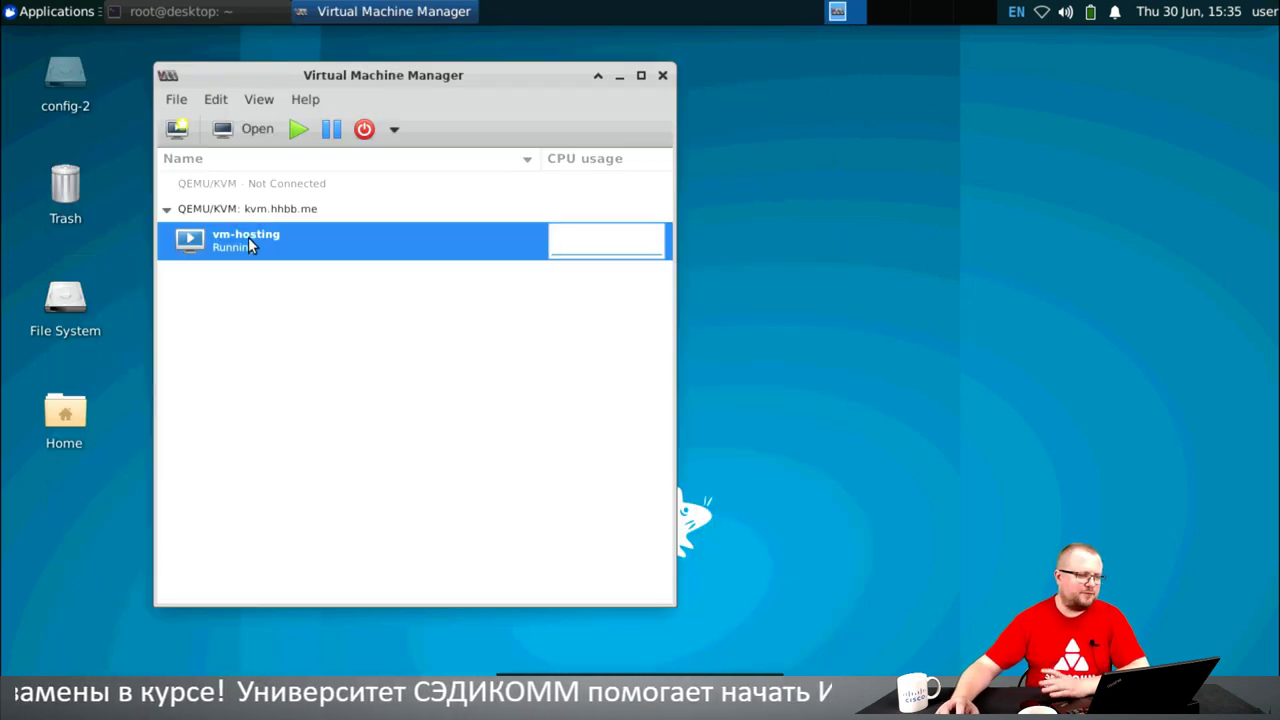
- Open the QEMU/KVM: kvm.hhbb.me connection's Details on its Virtual Networks tab
click(228, 210)
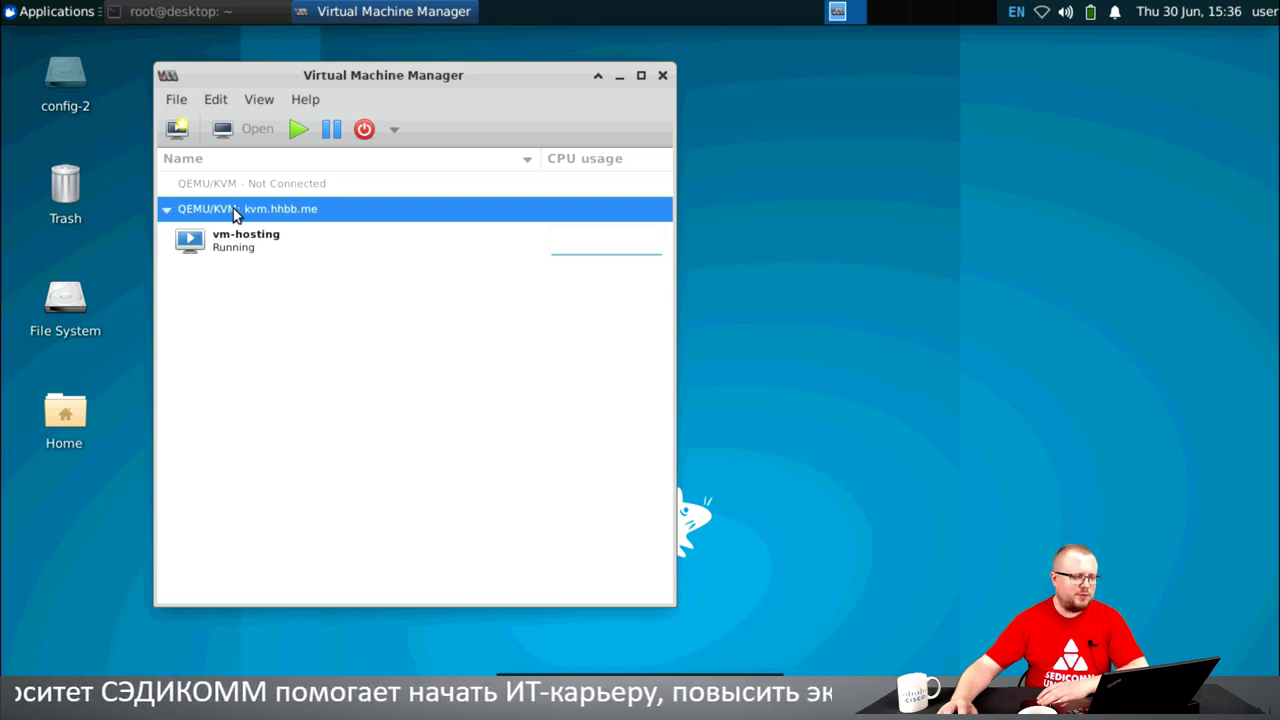
right_click(233, 215)
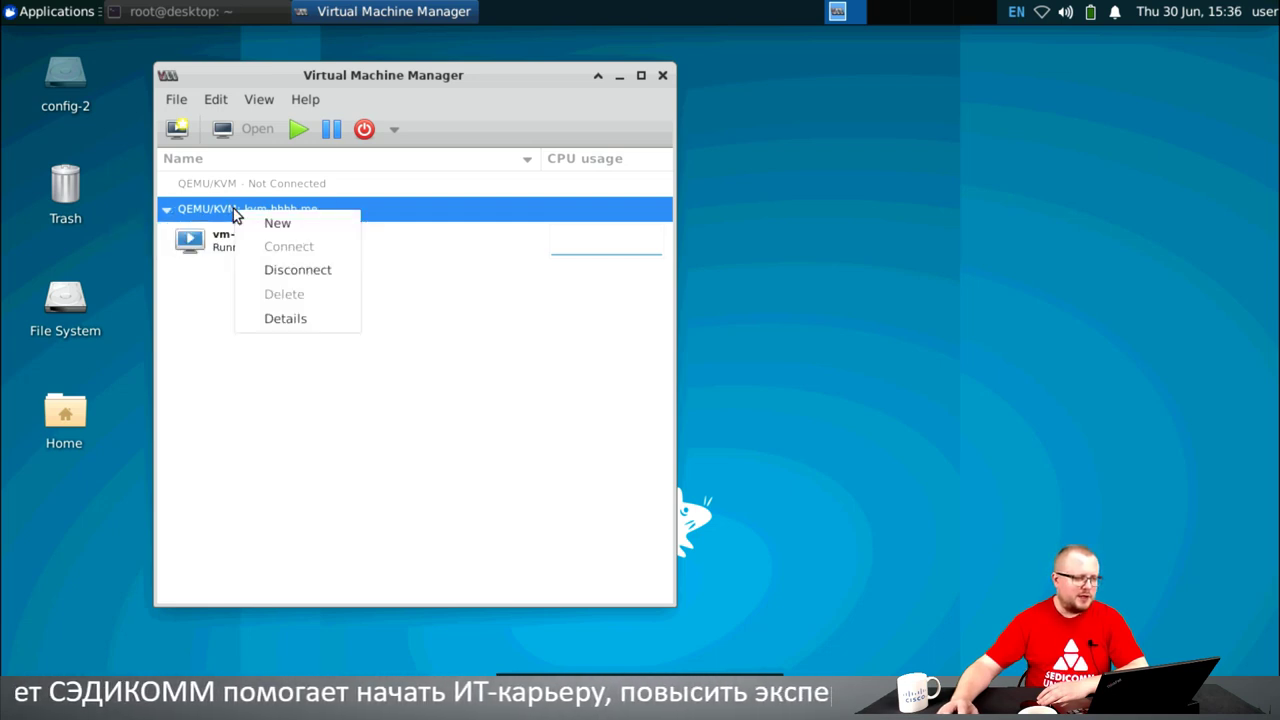
click(277, 318)
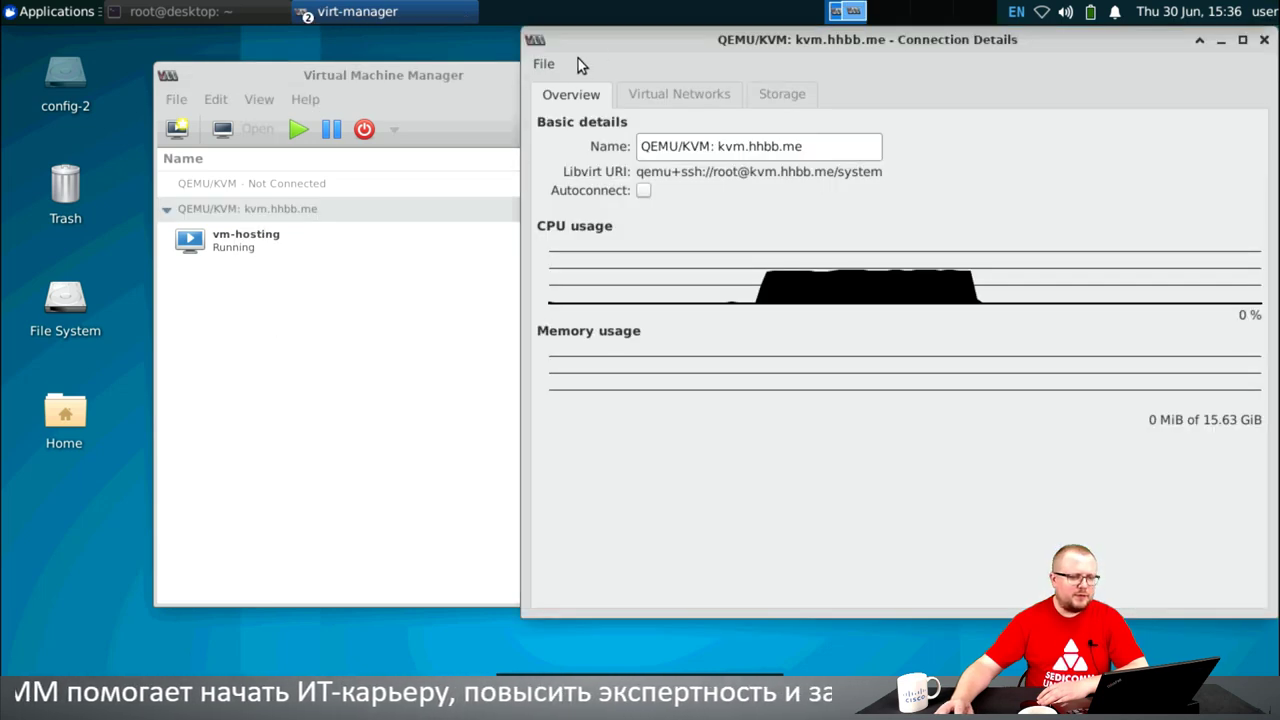
drag(587, 42, 146, 71)
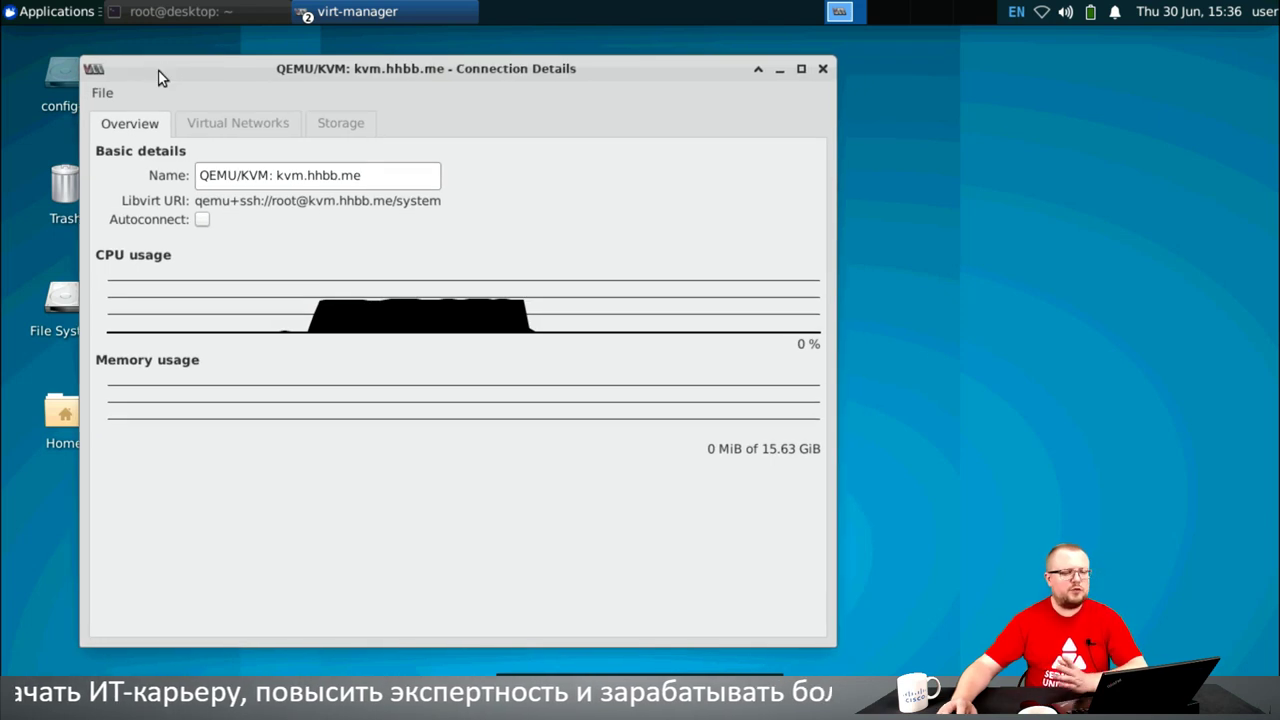
click(226, 123)
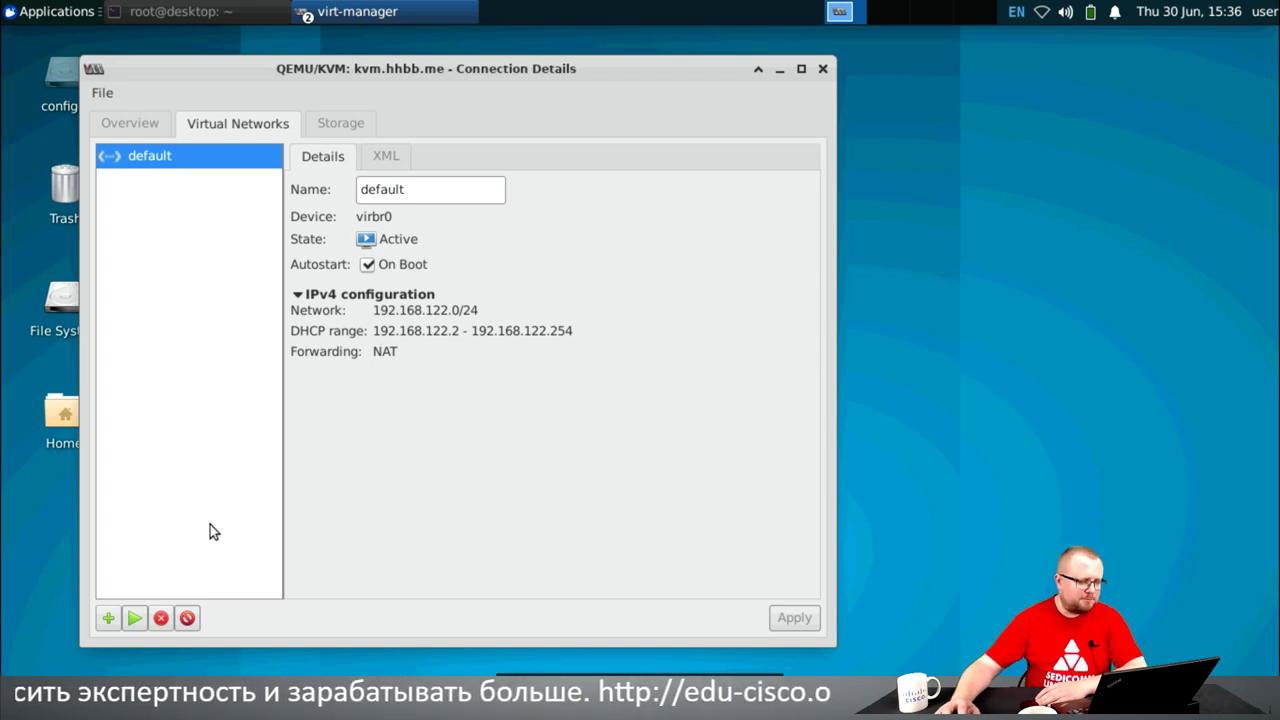
- Show the default network's XML, pointing out the dhcp range and nat forward mode
click(390, 157)
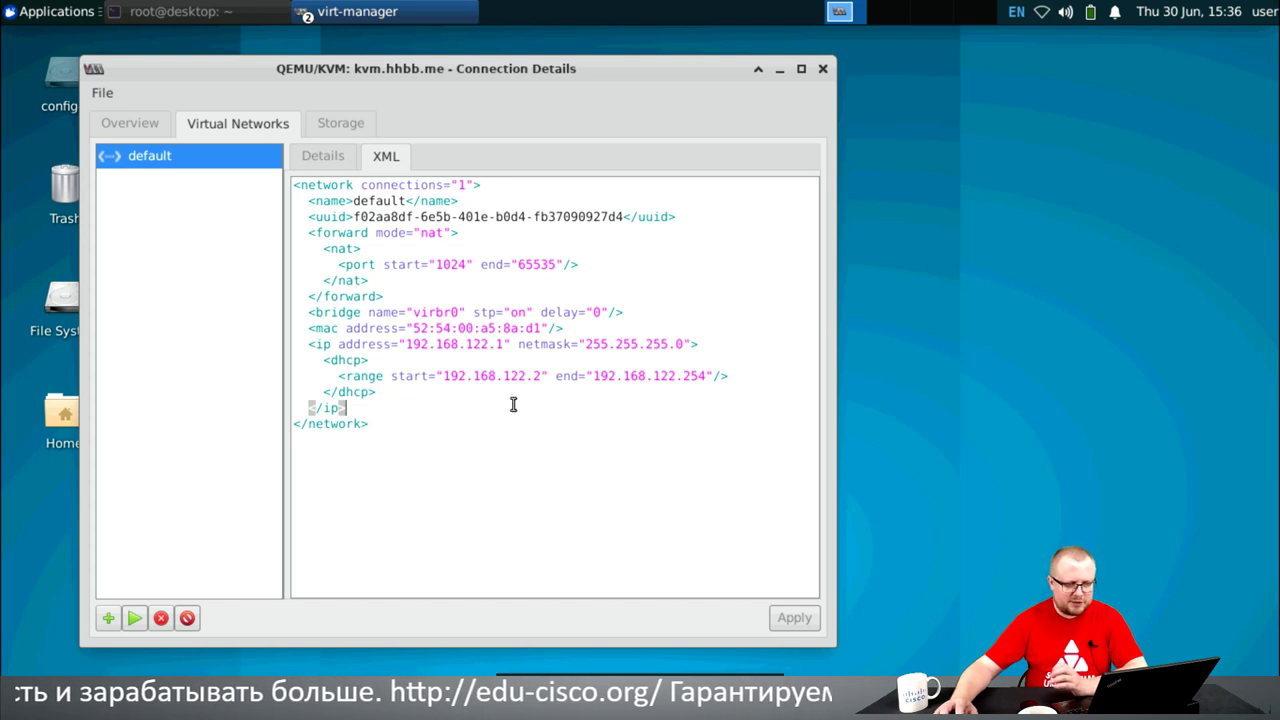
click(430, 358)
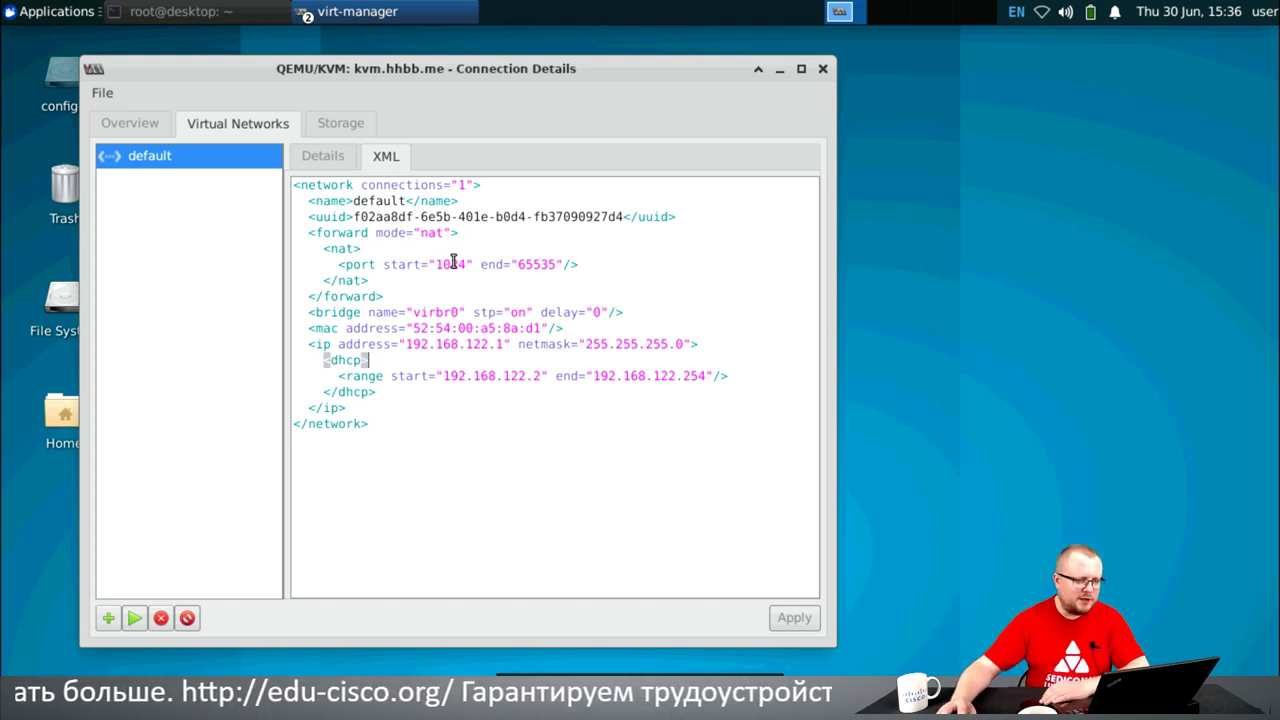
click(428, 233)
drag(421, 233, 437, 233)
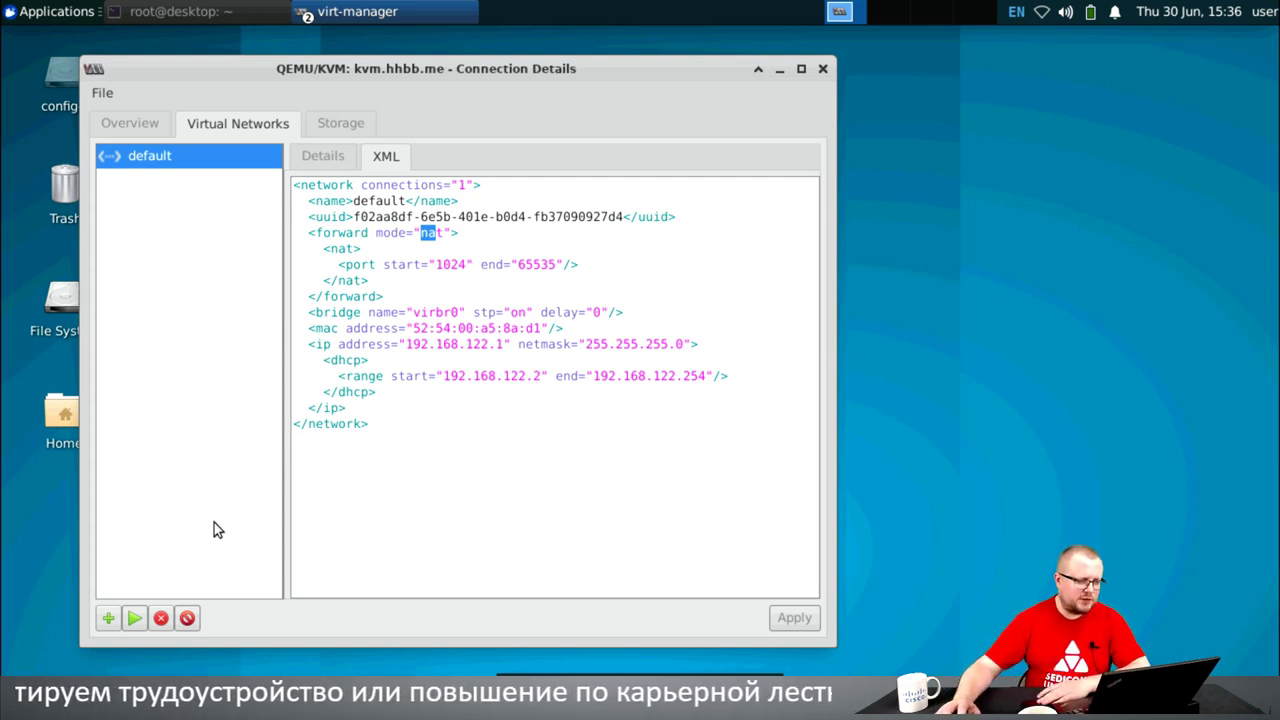
click(108, 617)
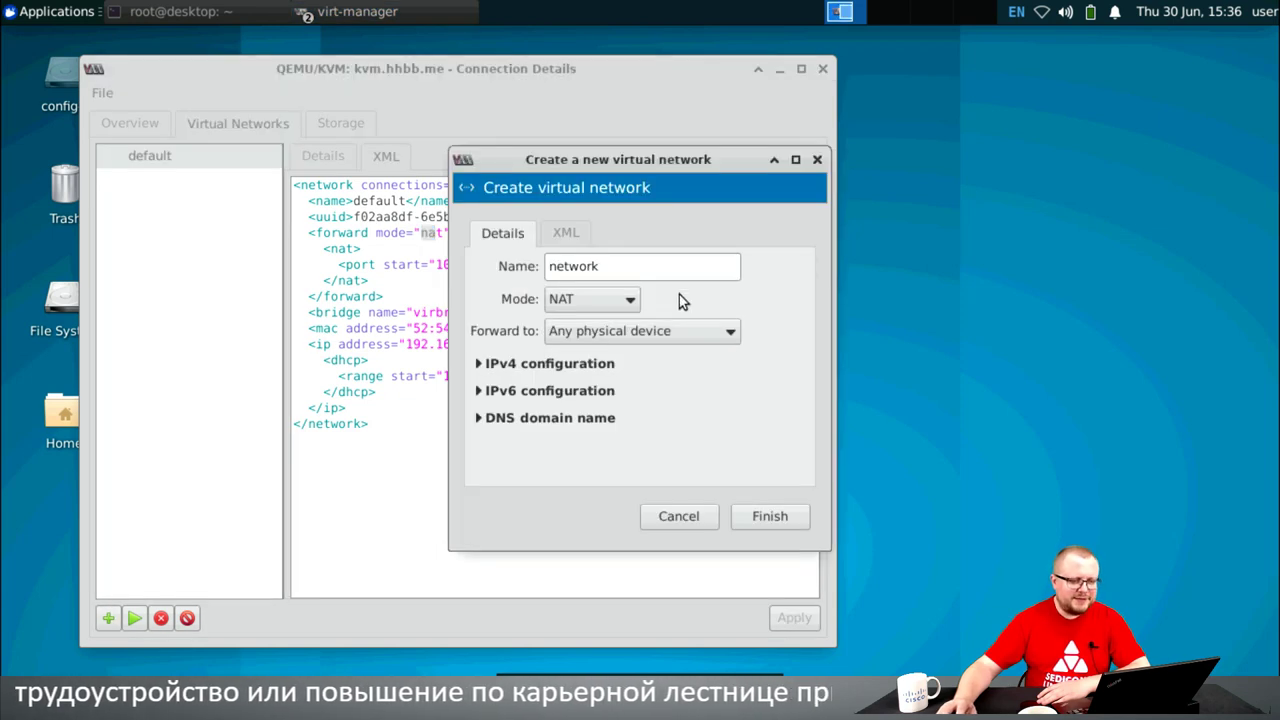
click(615, 300)
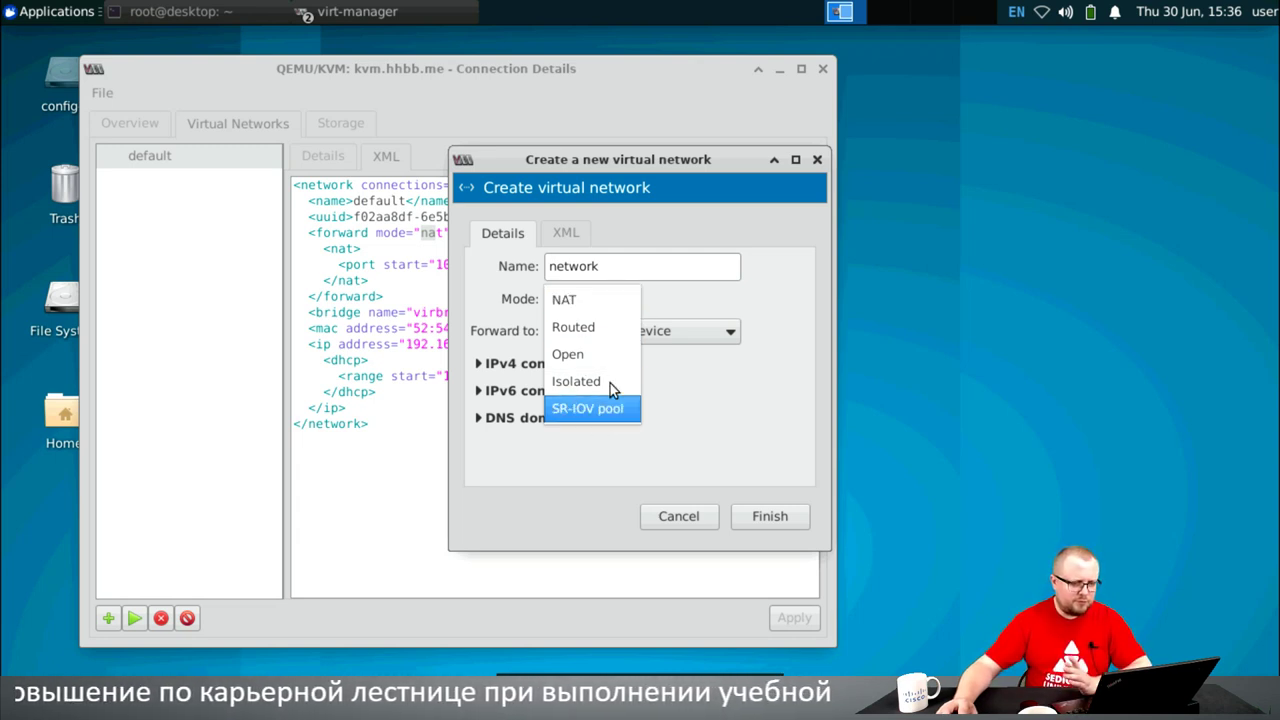
click(612, 300)
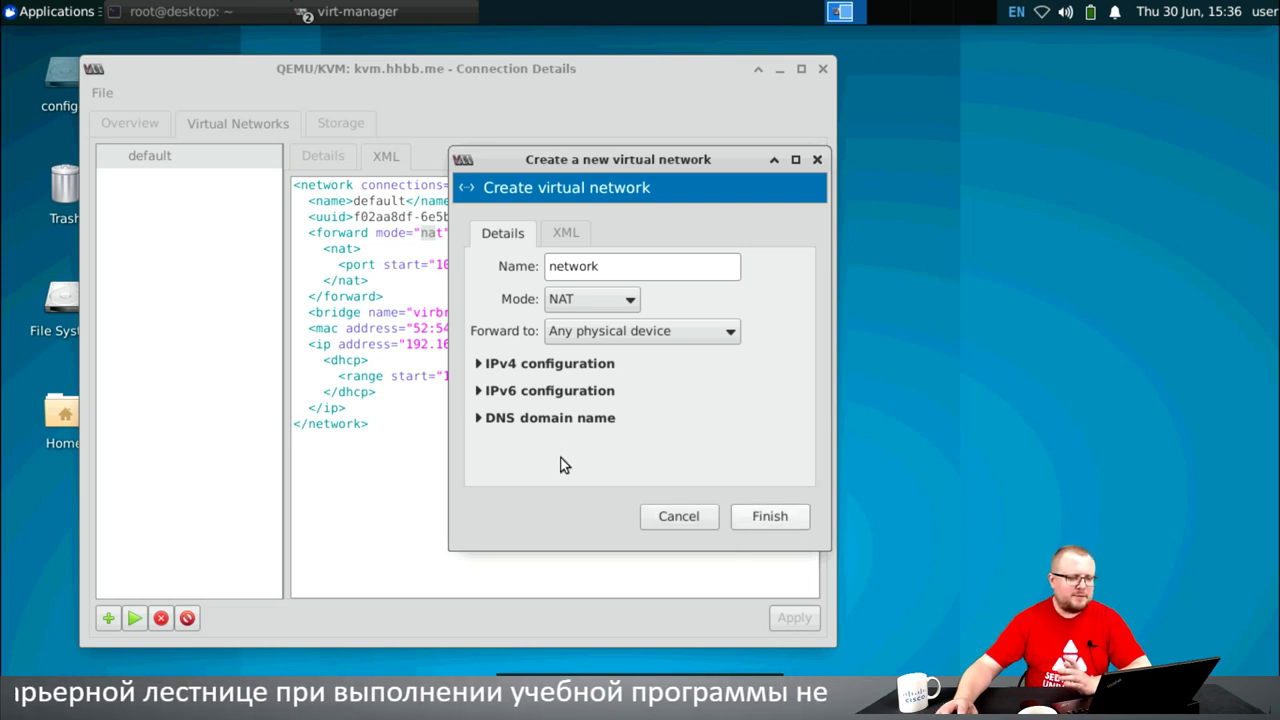
click(479, 390)
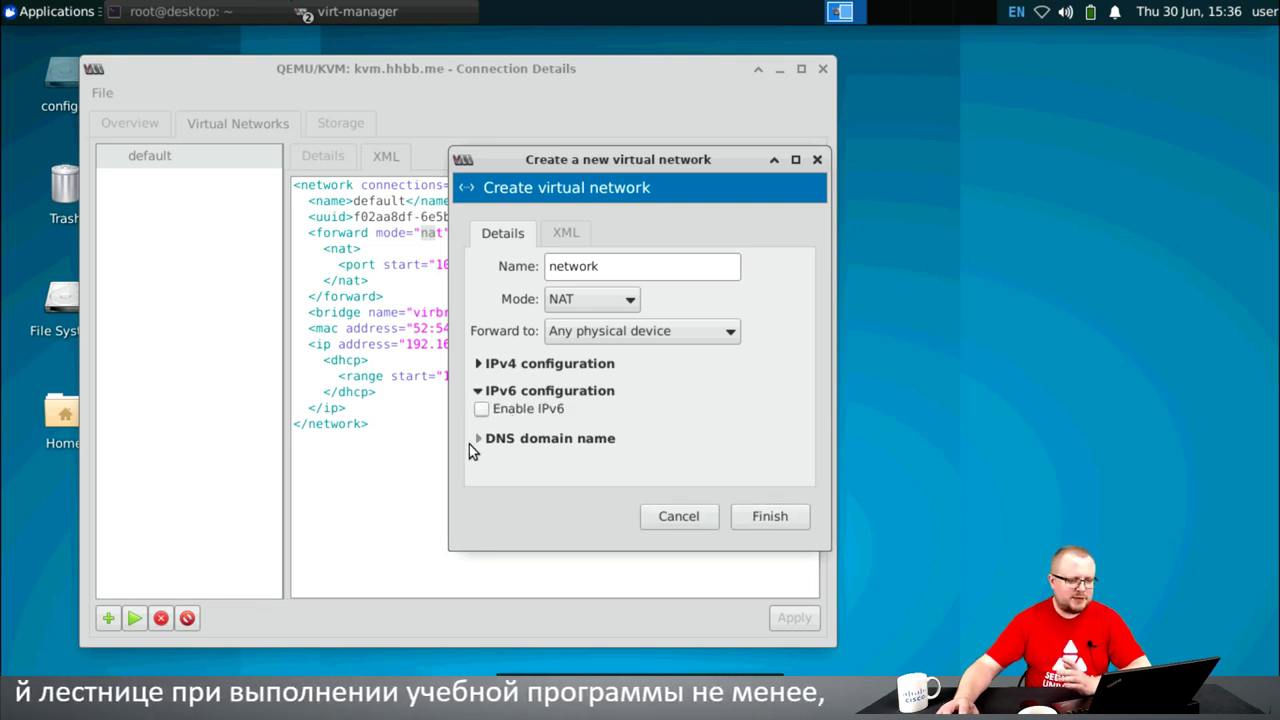
click(474, 440)
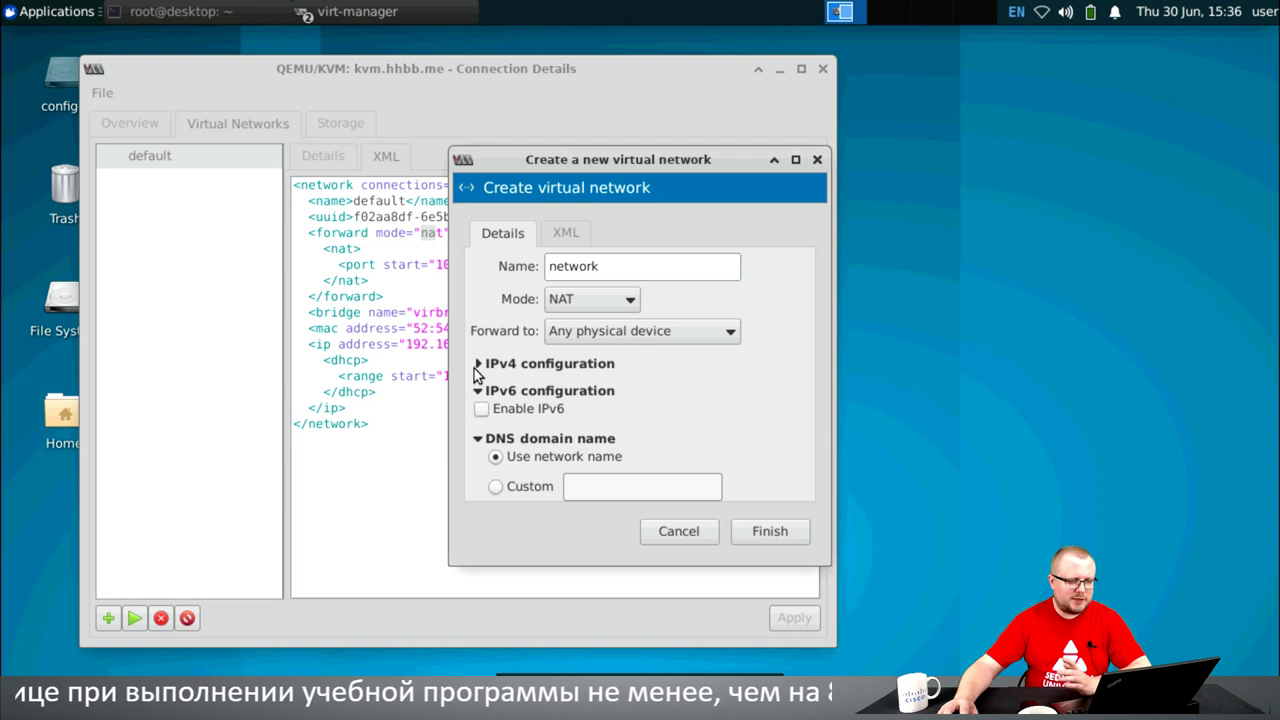
click(479, 363)
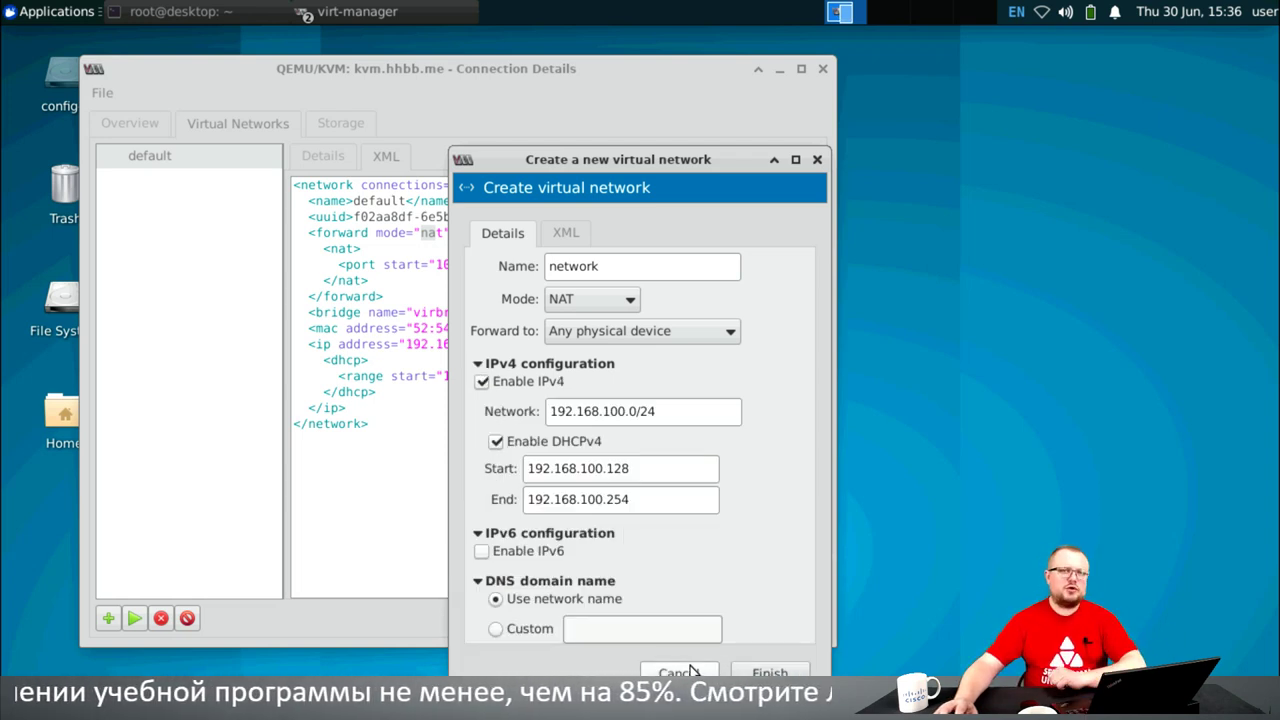
click(688, 672)
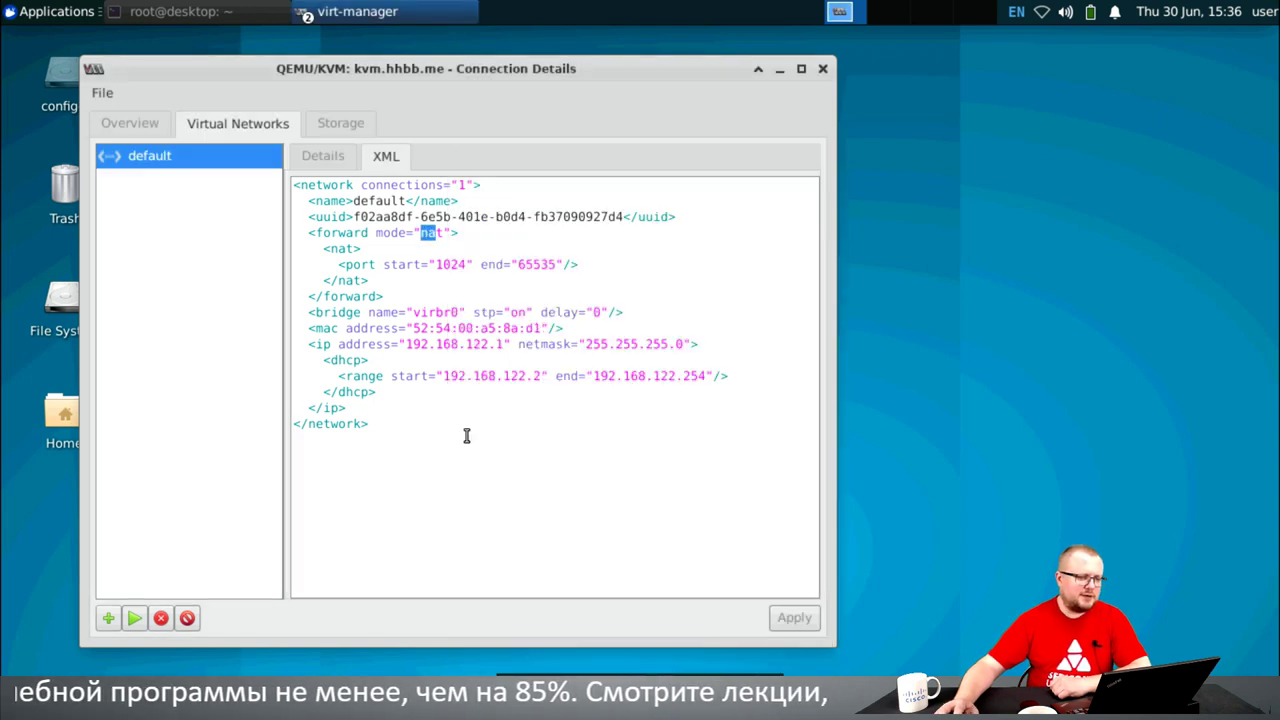
- Show the images storage pool with its ISO and qcow2 volumes
click(342, 123)
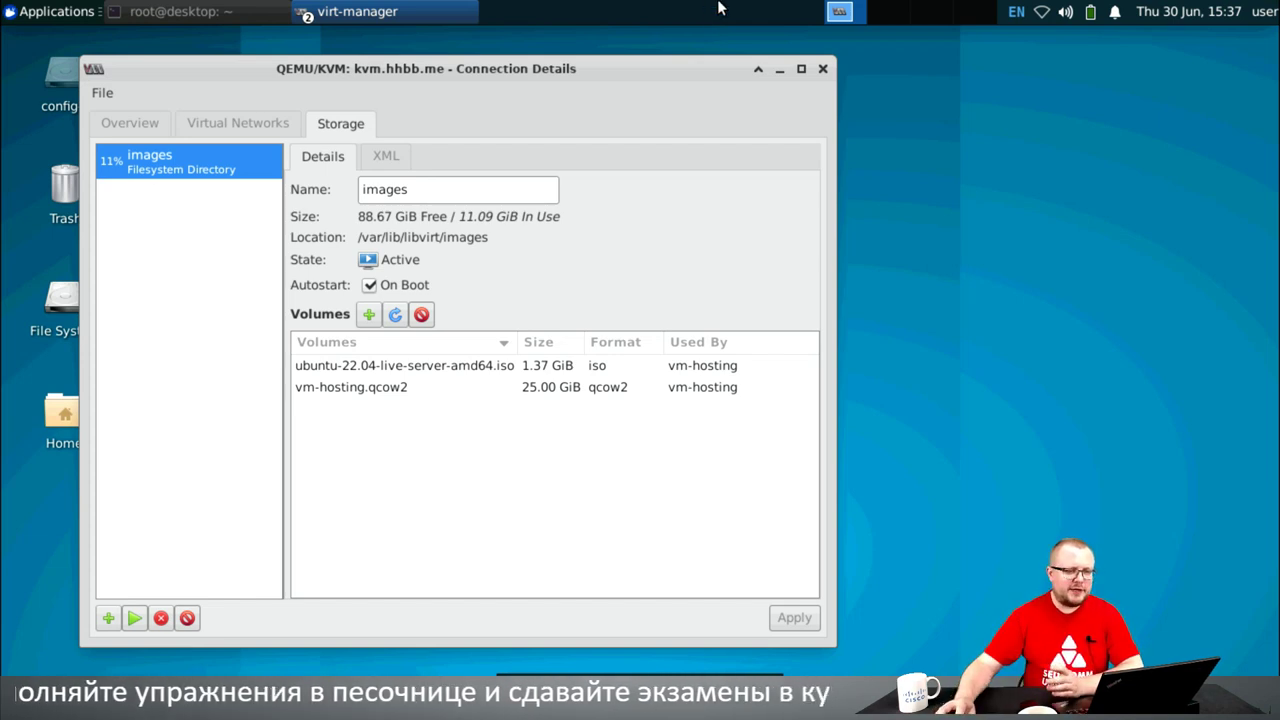
- Minimize the remote desktop to reveal Cockpit's Performance Metrics page in Chrome
click(827, 8)
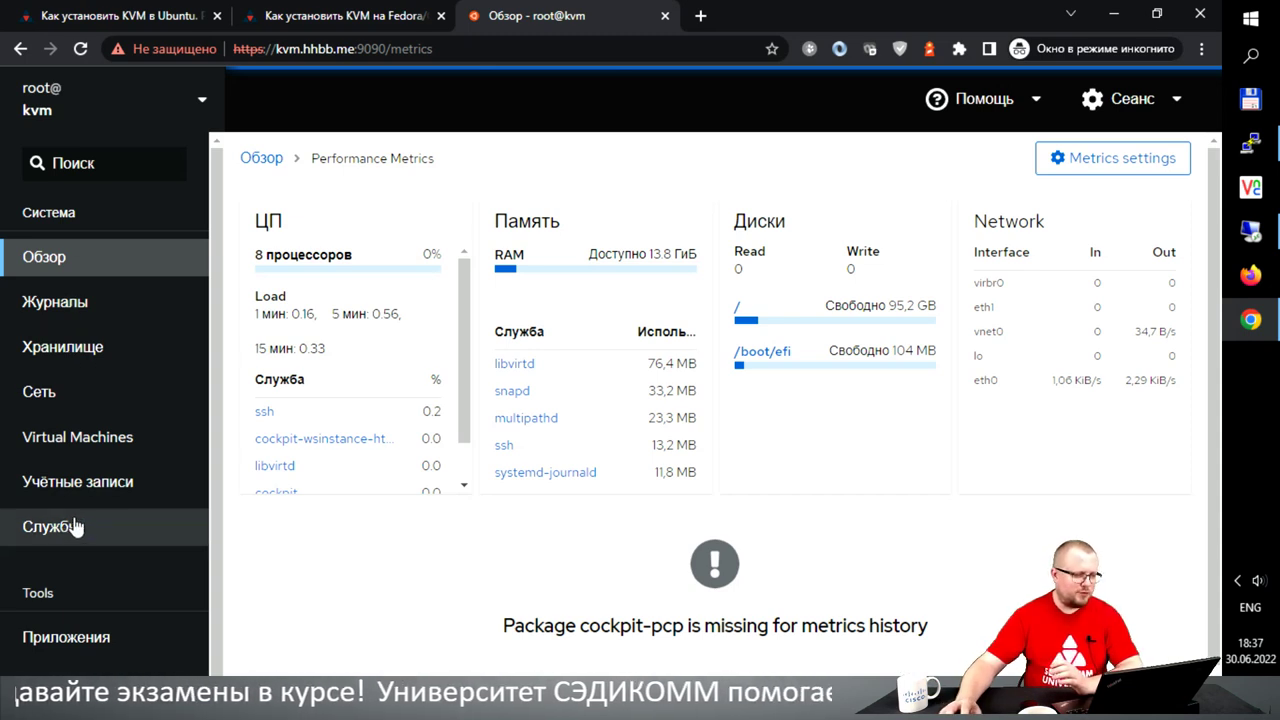
- Open the vm-hosting machine's details page from Cockpit's Virtual Machines list
click(127, 435)
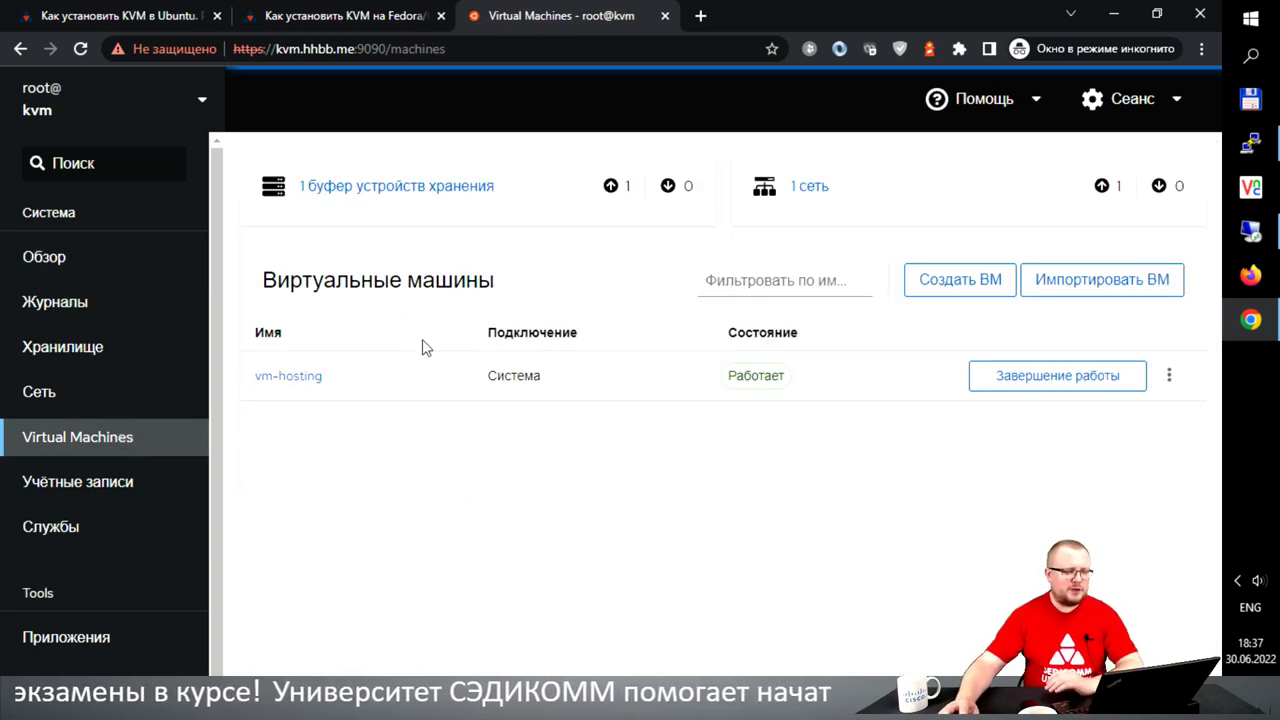
click(288, 376)
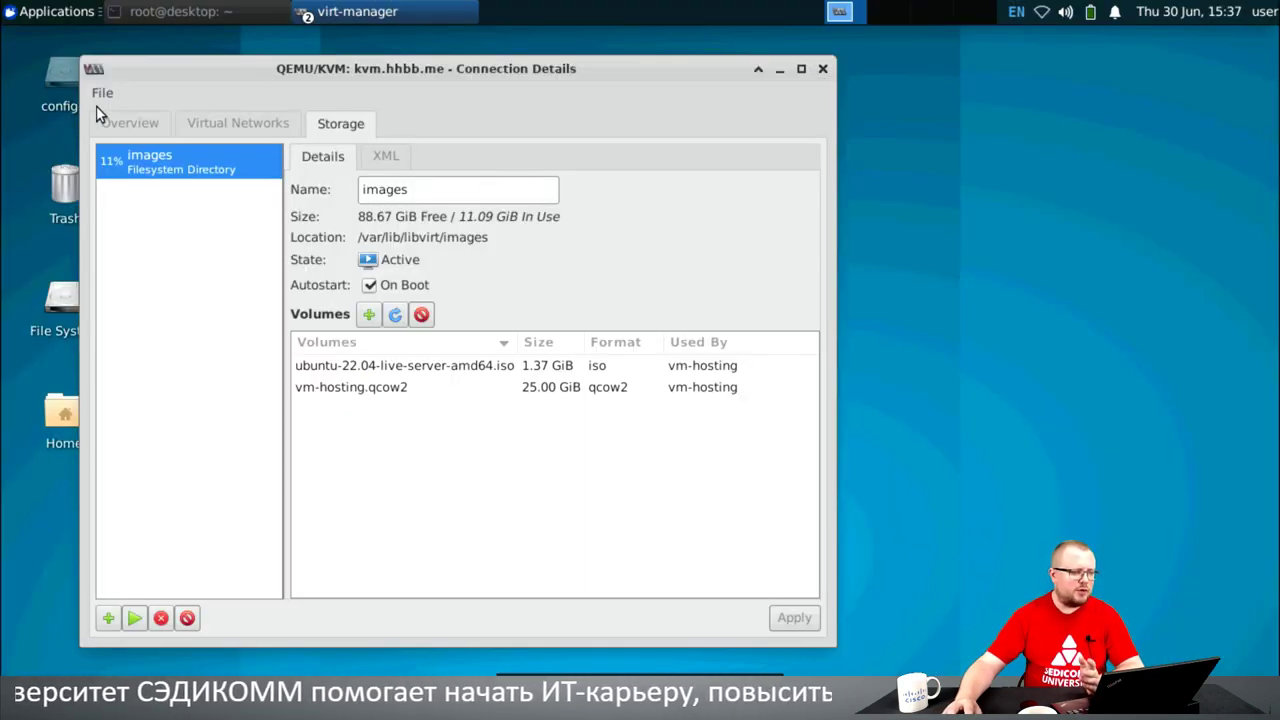
- Close kvm.hhbb.me's Connection Details window, then open and dismiss the File menu
click(822, 68)
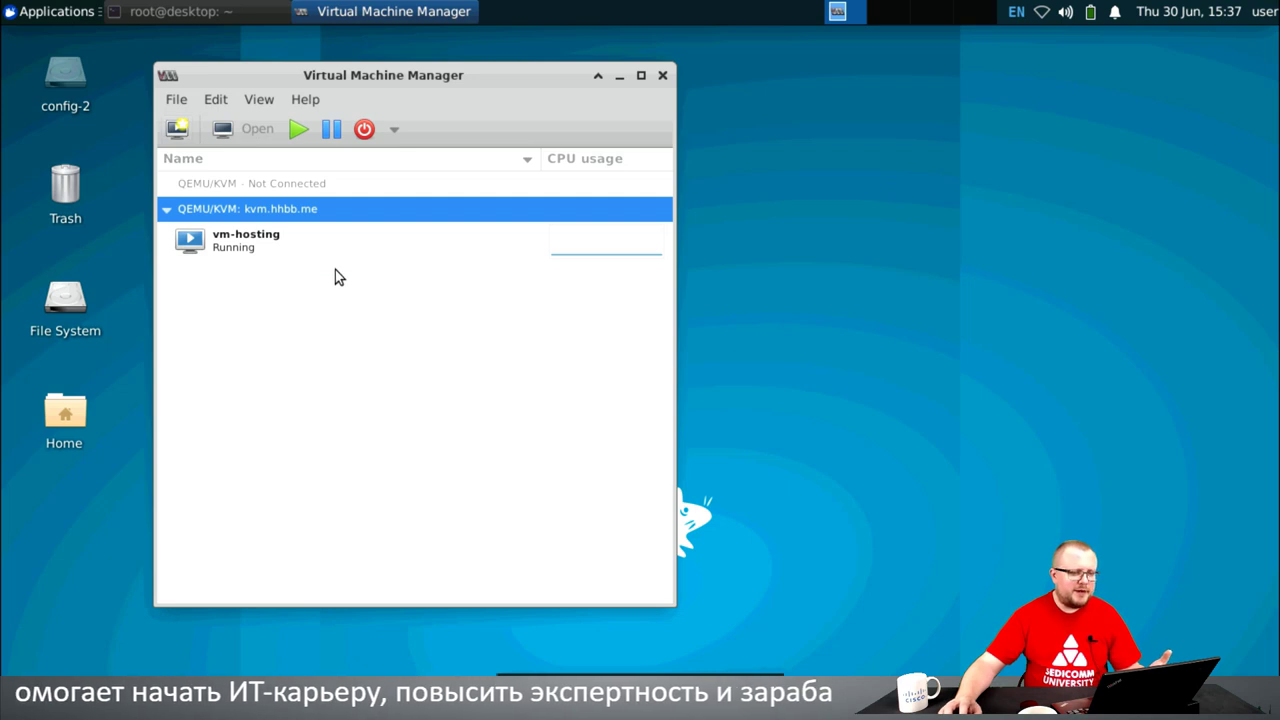
click(177, 101)
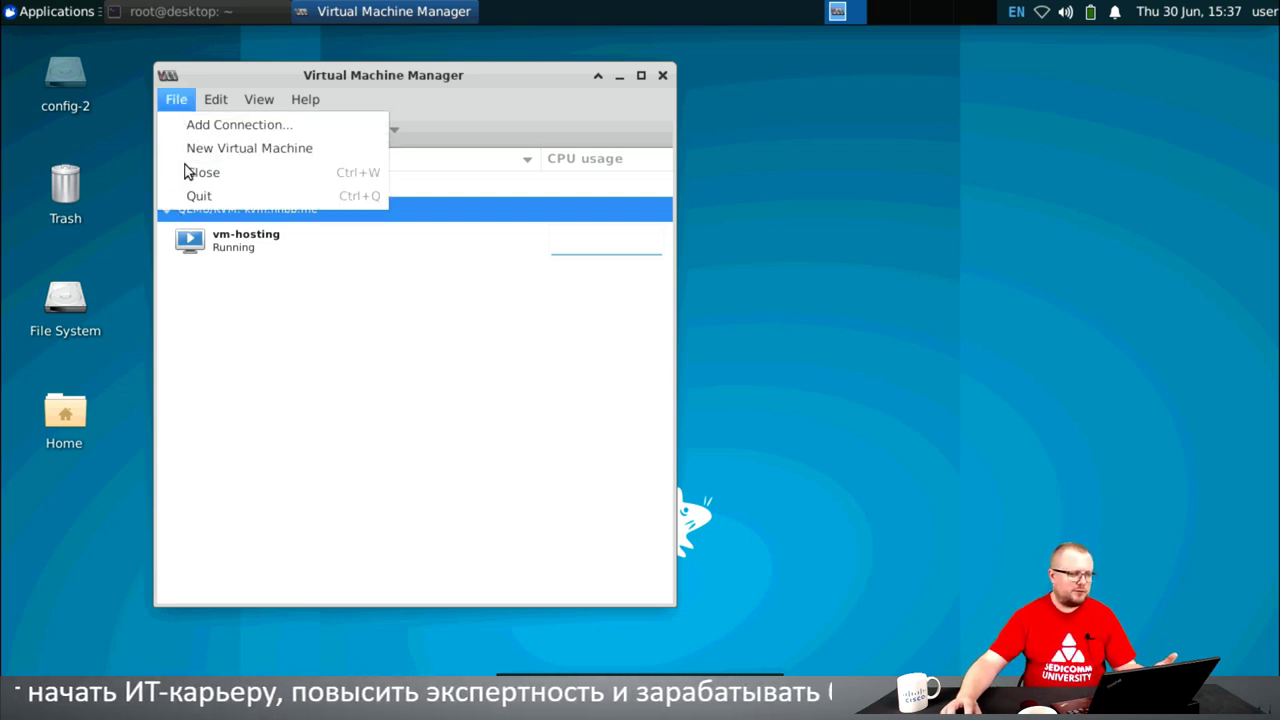
click(434, 405)
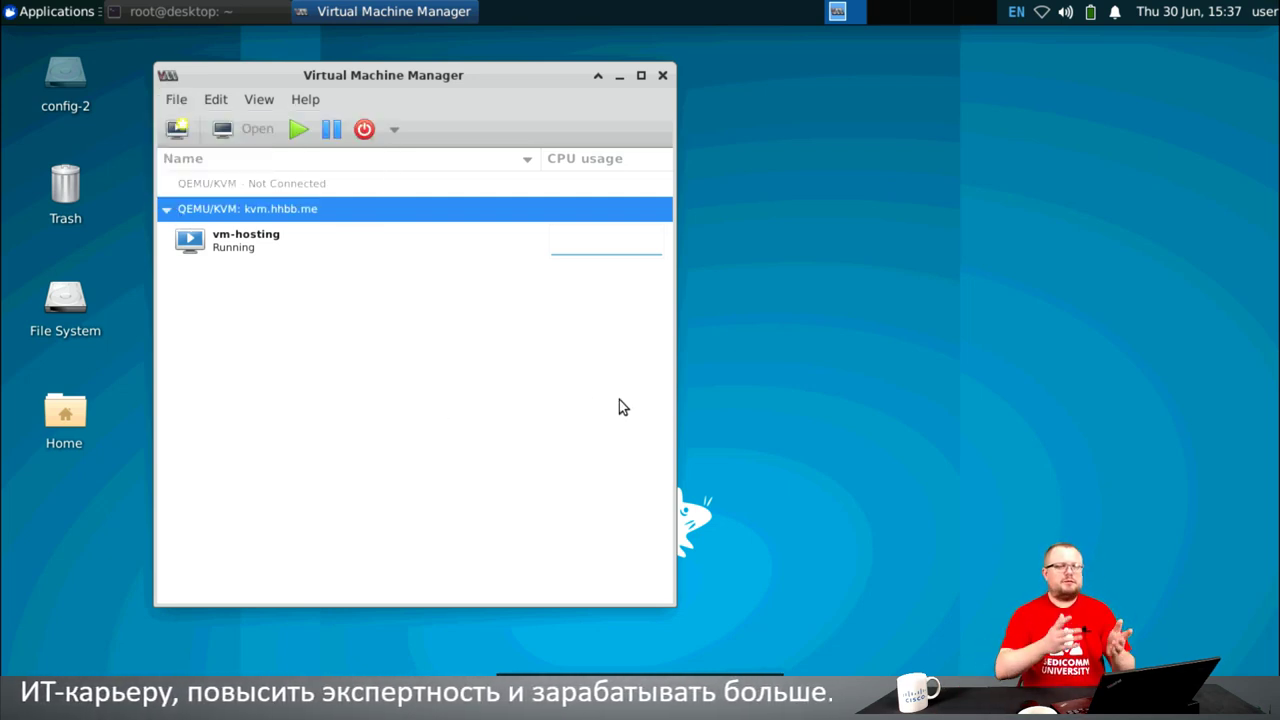